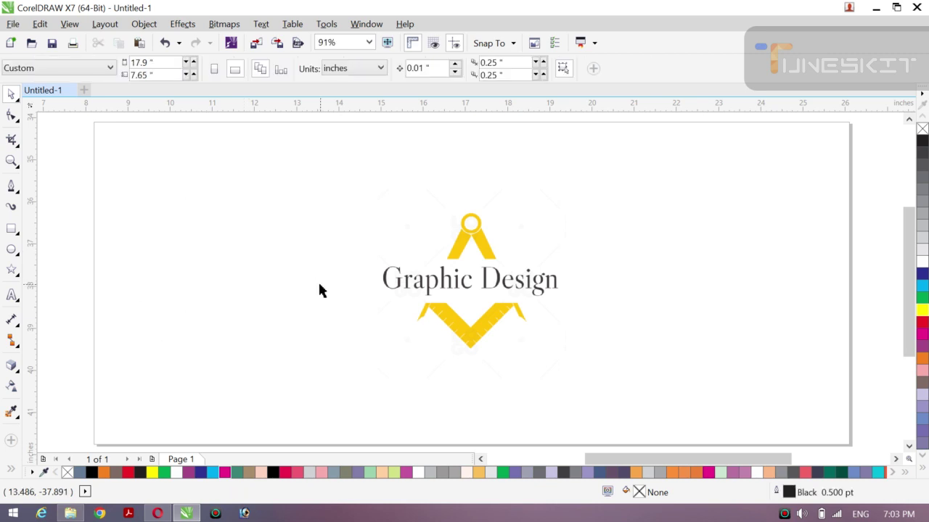
pyautogui.press('z')
pyautogui.moveTo(371, 198); pyautogui.dragTo(589, 359)
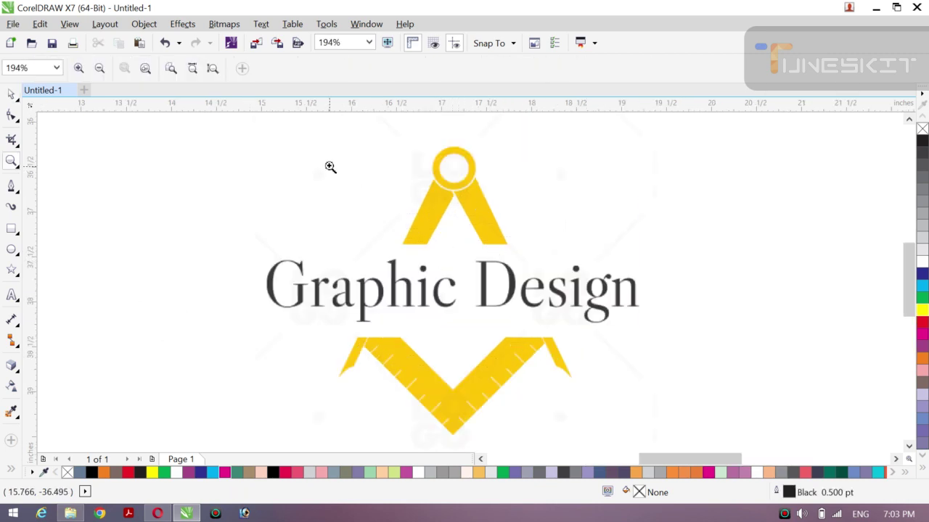
pyautogui.moveTo(220, 141); pyautogui.dragTo(690, 443)
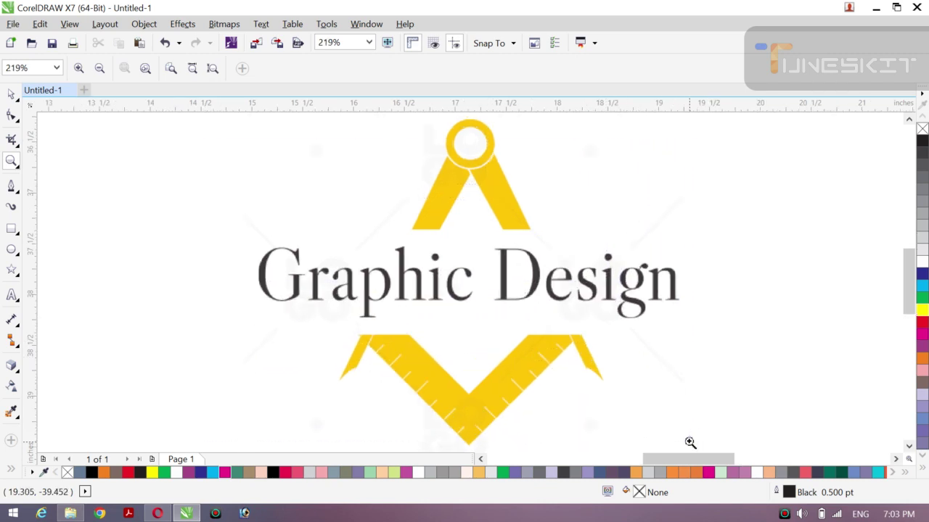
pyautogui.click(16, 99)
pyautogui.click(45, 93)
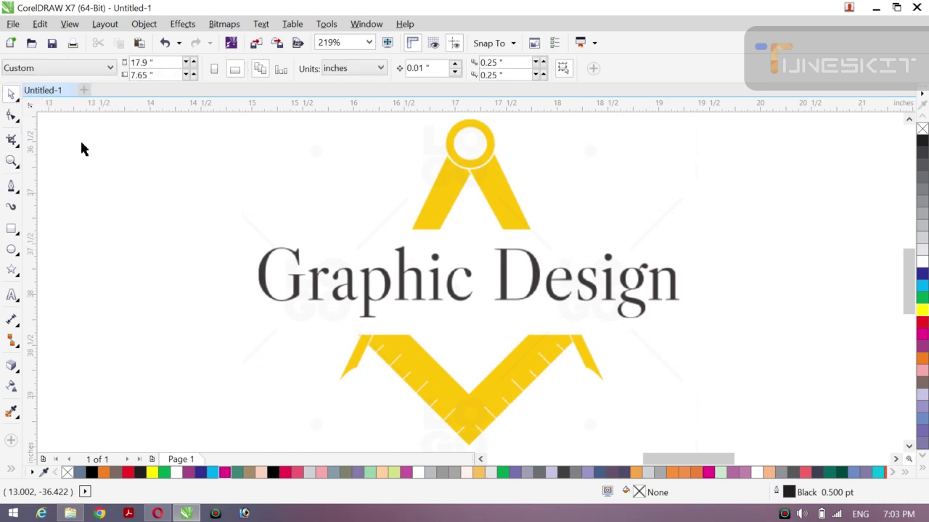
pyautogui.click(16, 99)
pyautogui.click(45, 93)
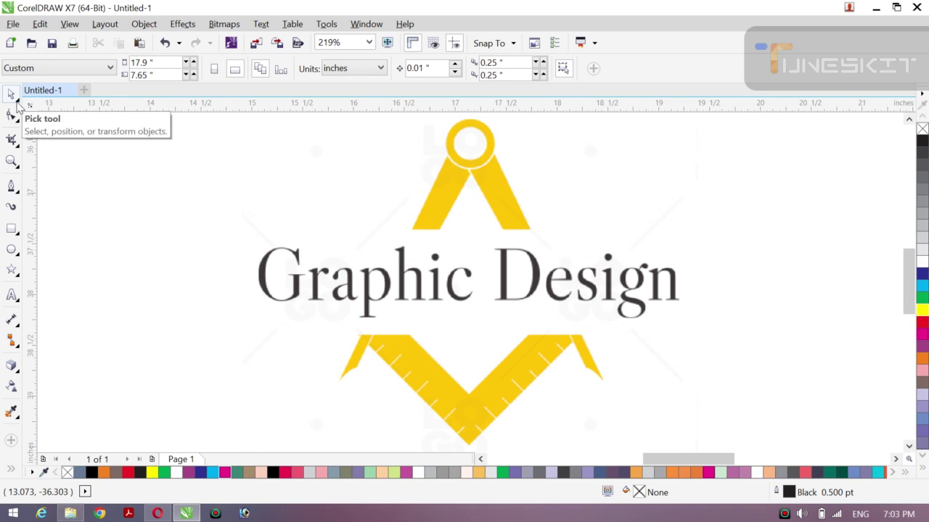
pyautogui.click(19, 101)
pyautogui.click(45, 93)
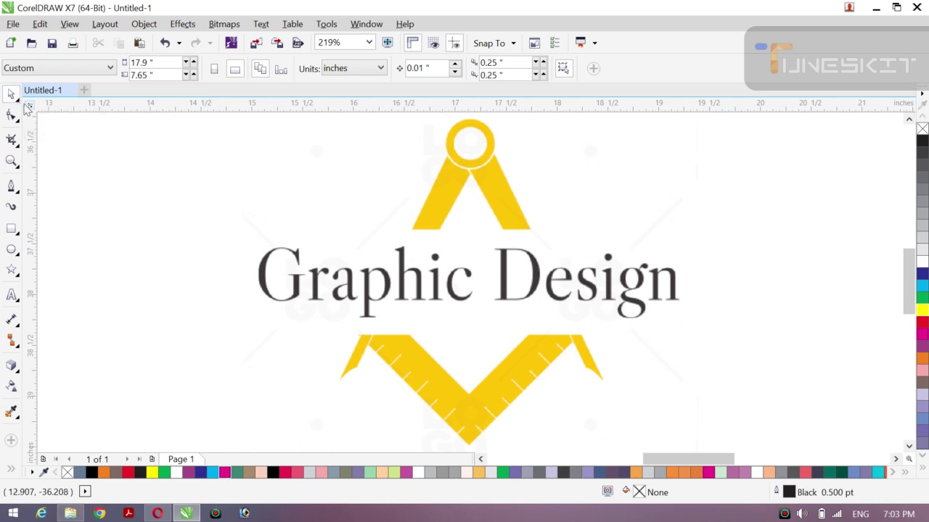
pyautogui.click(16, 101)
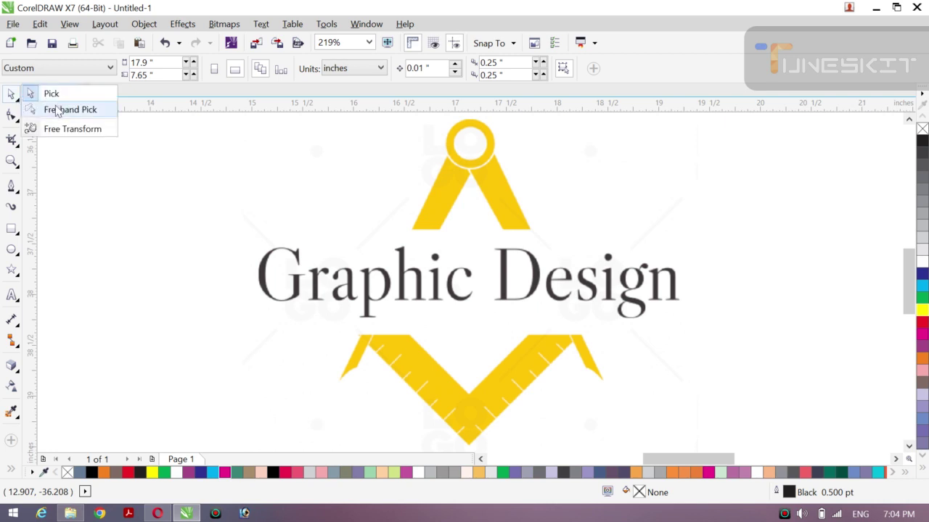
pyautogui.click(51, 94)
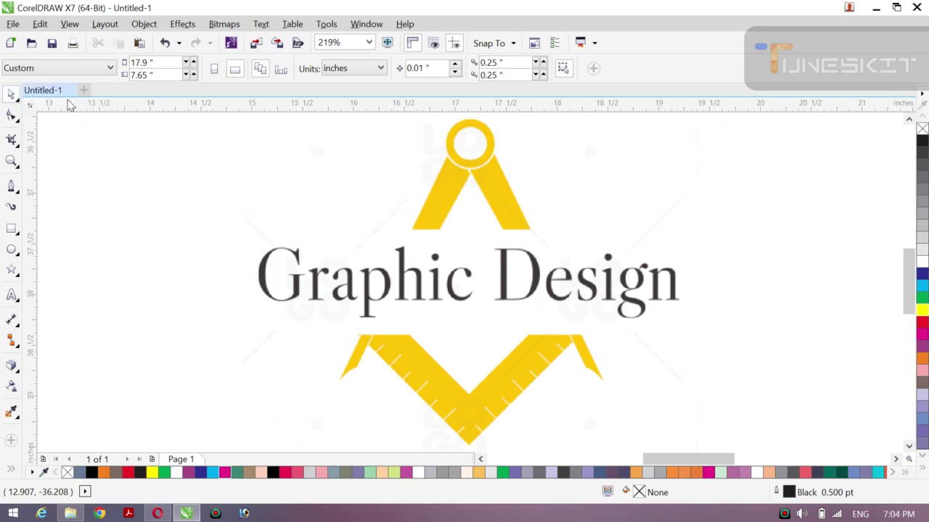
pyautogui.click(21, 108)
pyautogui.click(52, 95)
# Step: Move the Graphic Design logo bitmap about 0.23 inches to the left
pyautogui.click(499, 292)
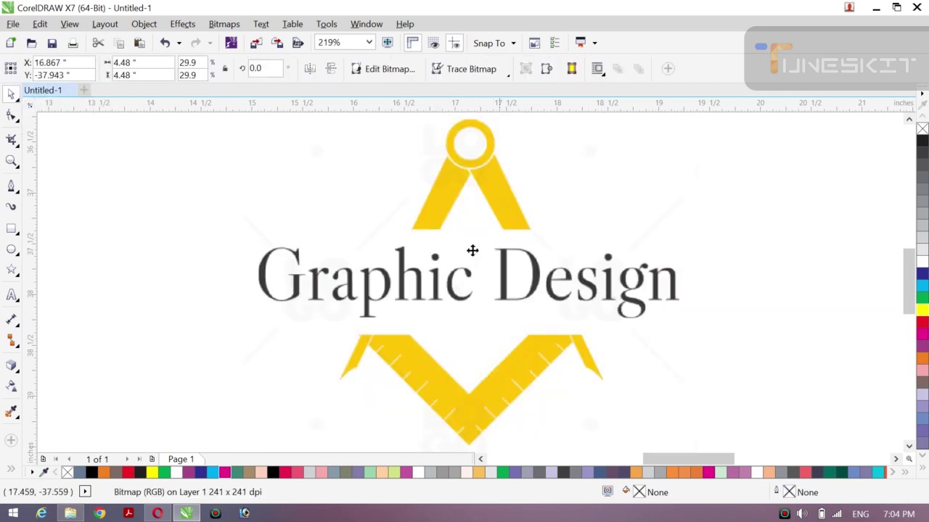
pyautogui.press('Left')
pyautogui.press('Left')
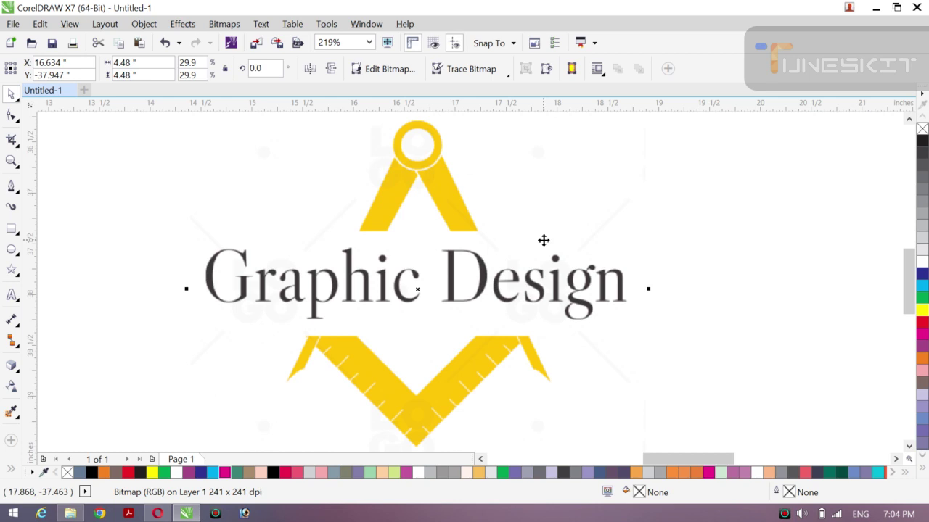
# Step: Draw a circle about 0.307 inches across and centre it on the inner opening of the compass ring
pyautogui.press('z')
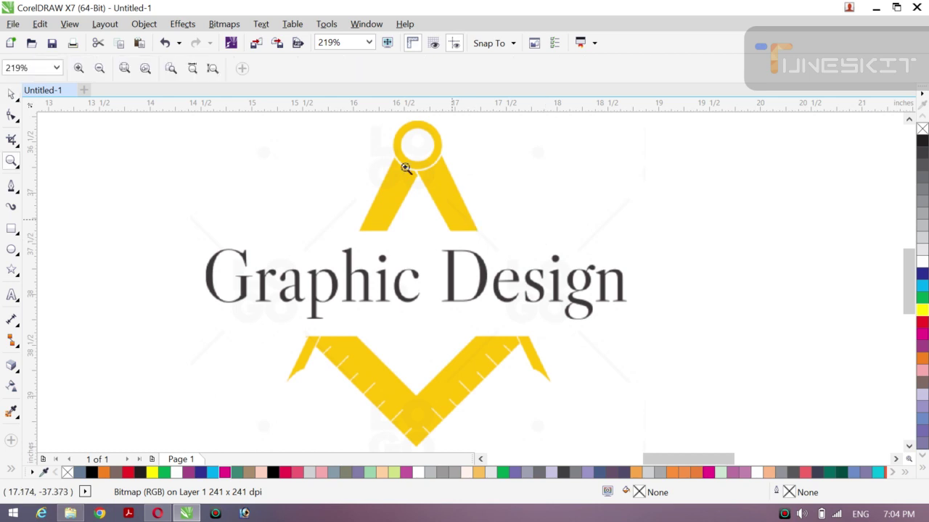
pyautogui.moveTo(354, 118); pyautogui.dragTo(482, 238)
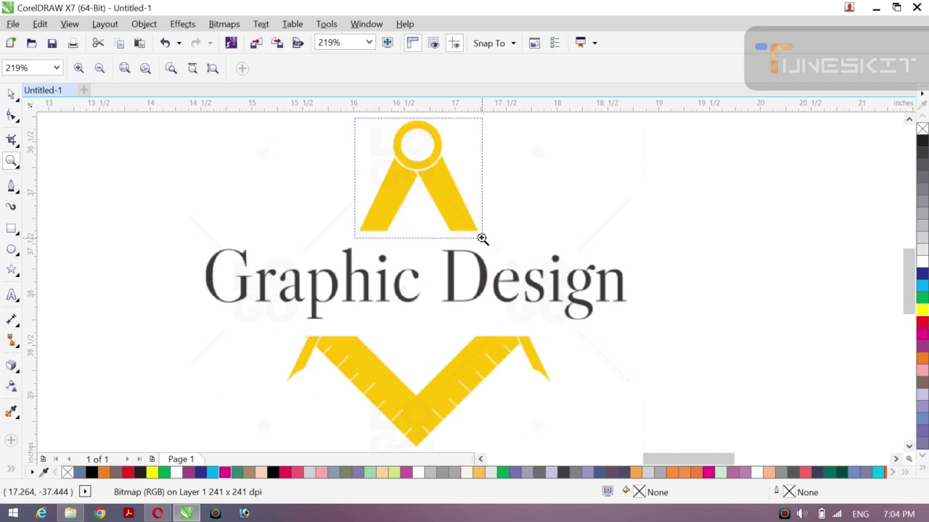
pyautogui.moveTo(482, 238); pyautogui.dragTo(481, 239)
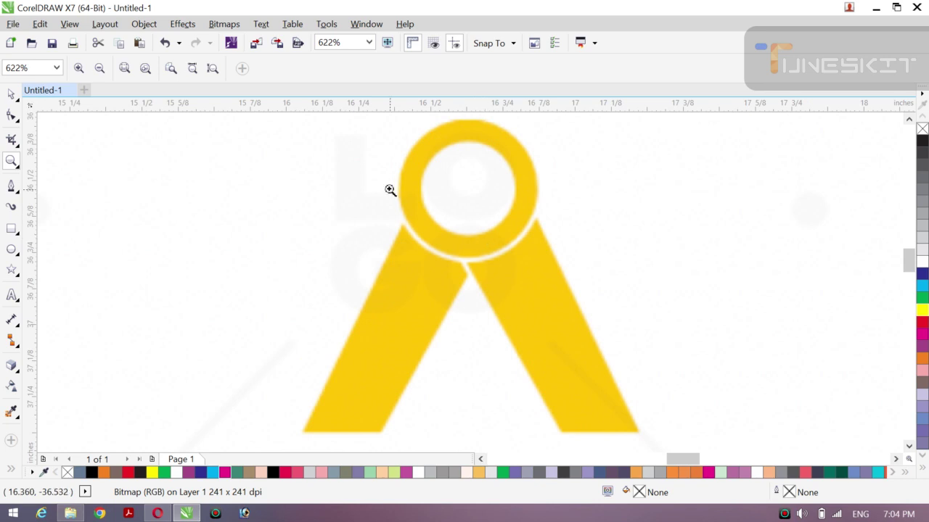
pyautogui.click(12, 95)
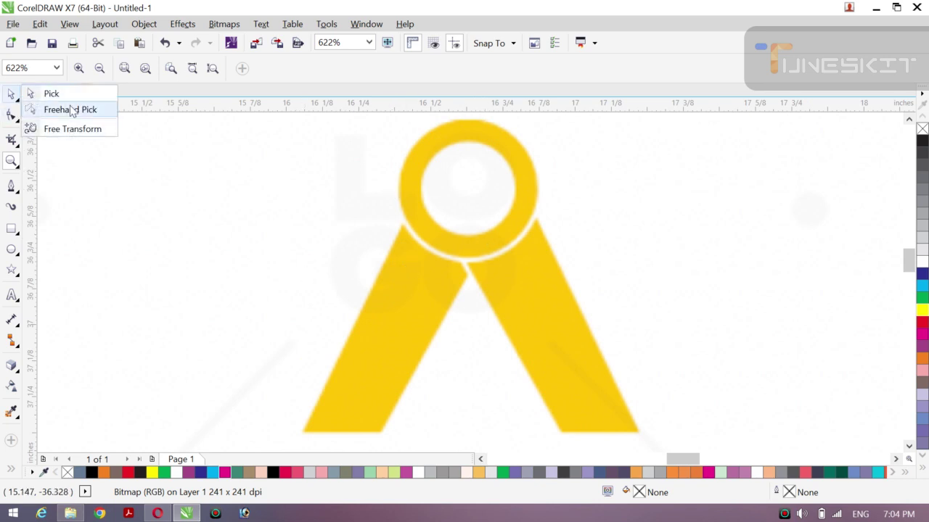
pyautogui.click(50, 94)
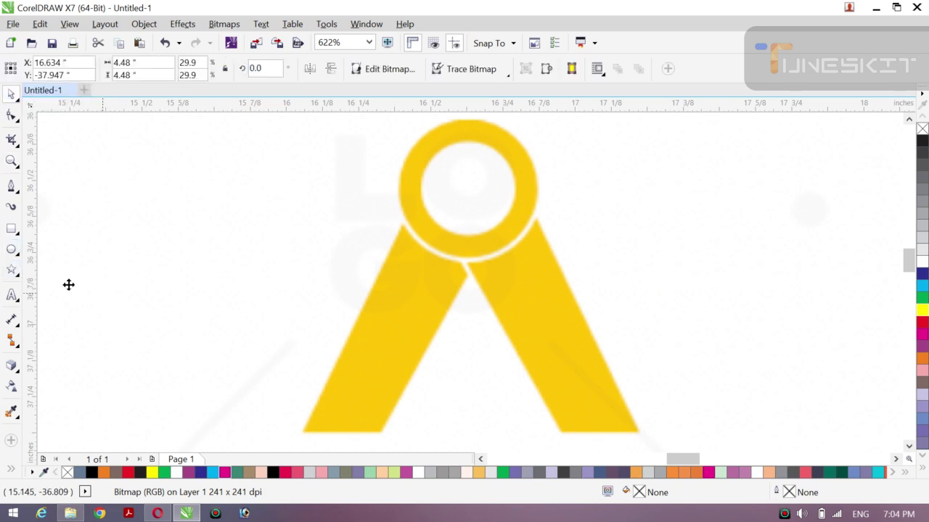
pyautogui.click(12, 250)
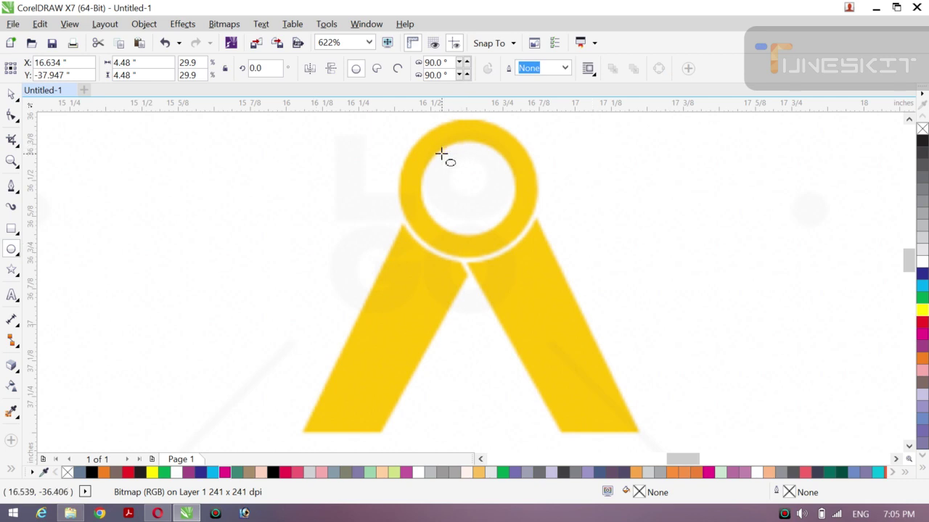
pyautogui.moveTo(442, 154); pyautogui.dragTo(530, 239)
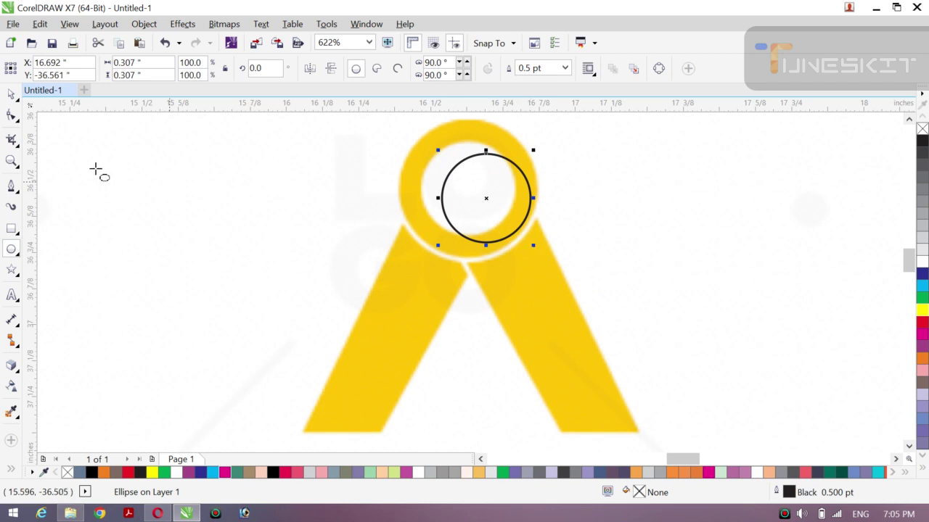
pyautogui.click(10, 94)
pyautogui.click(42, 93)
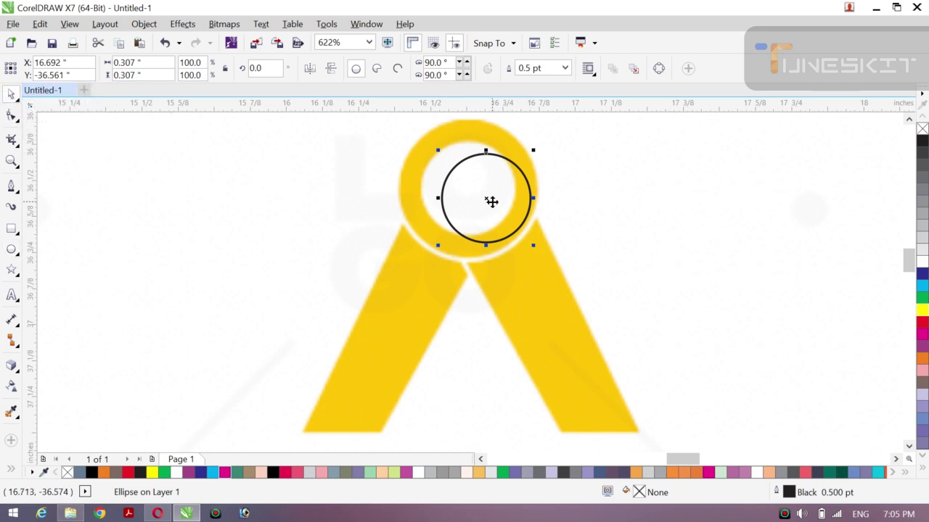
pyautogui.moveTo(486, 198); pyautogui.dragTo(468, 188)
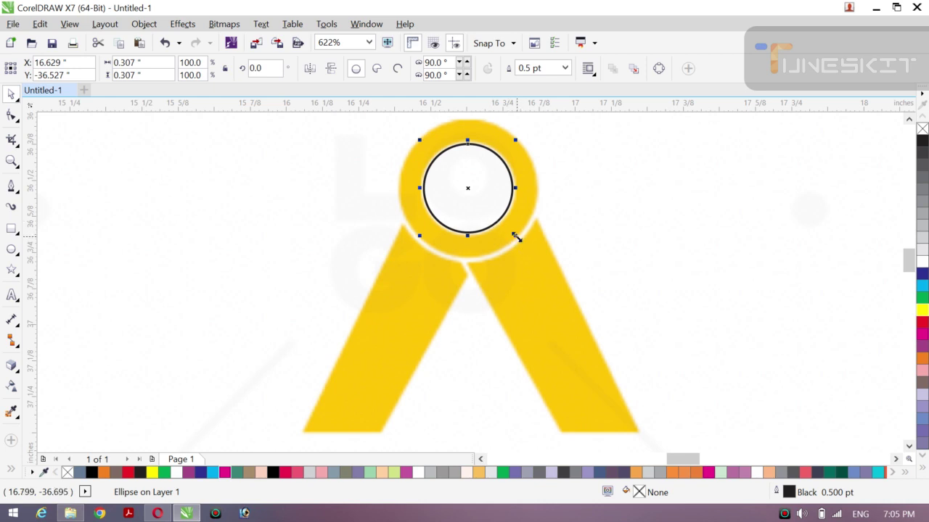
# Step: Make an enlarged concentric copy of the circle, about 0.466 inches across, matching the ring's outer edge
pyautogui.moveTo(516, 235); pyautogui.dragTo(543, 255)
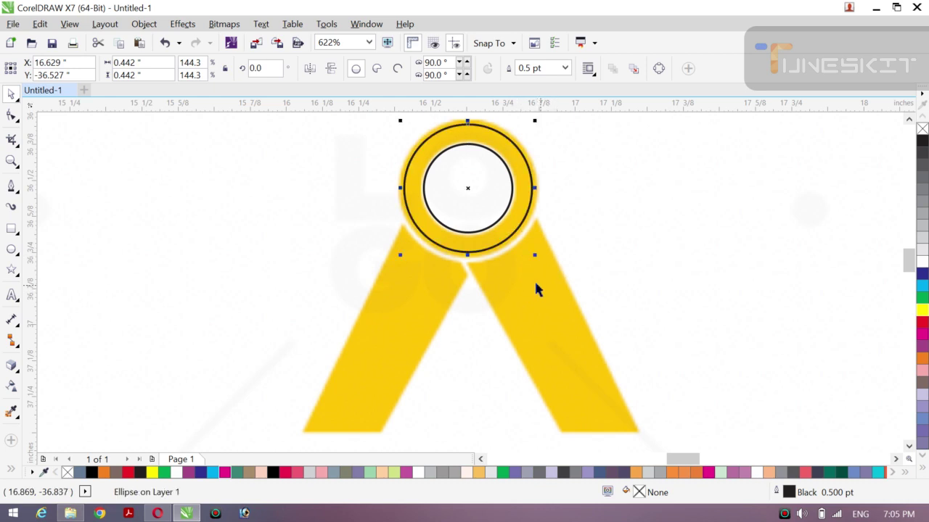
pyautogui.moveTo(536, 257); pyautogui.dragTo(542, 259)
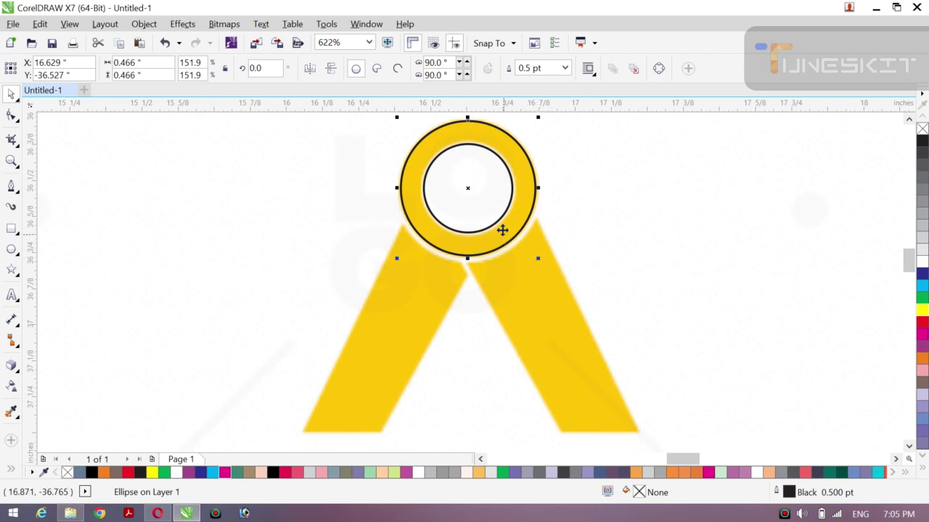
pyautogui.click(661, 251)
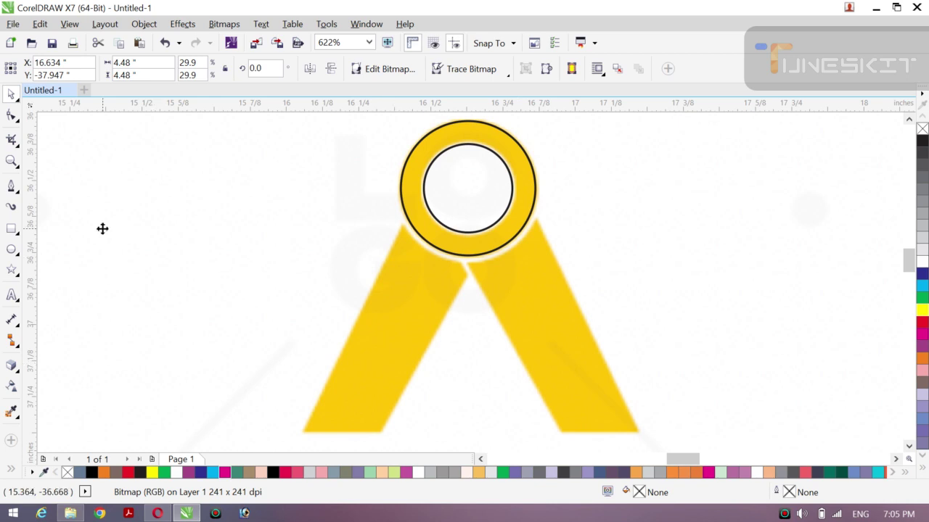
# Step: Trace the compass's left leg with the Pen tool as a closed five-node outline with straight sides
pyautogui.click(12, 188)
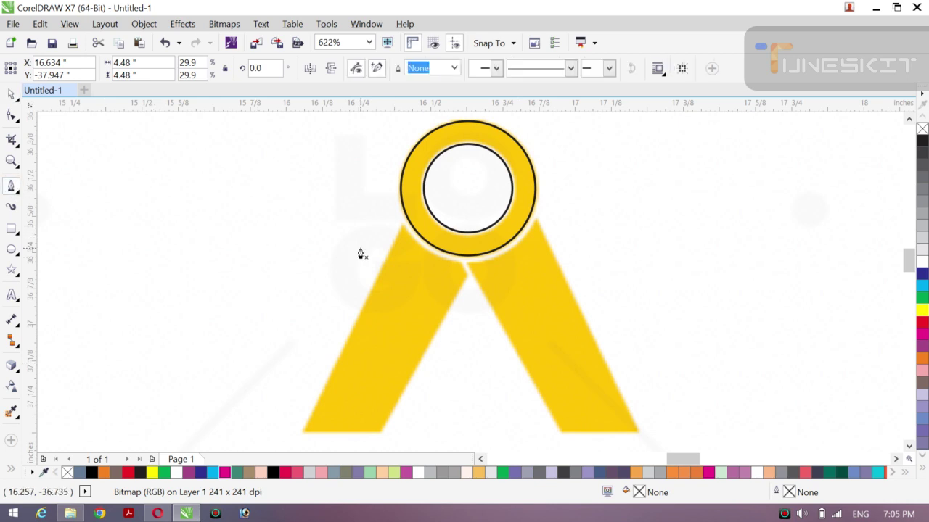
pyautogui.click(403, 228)
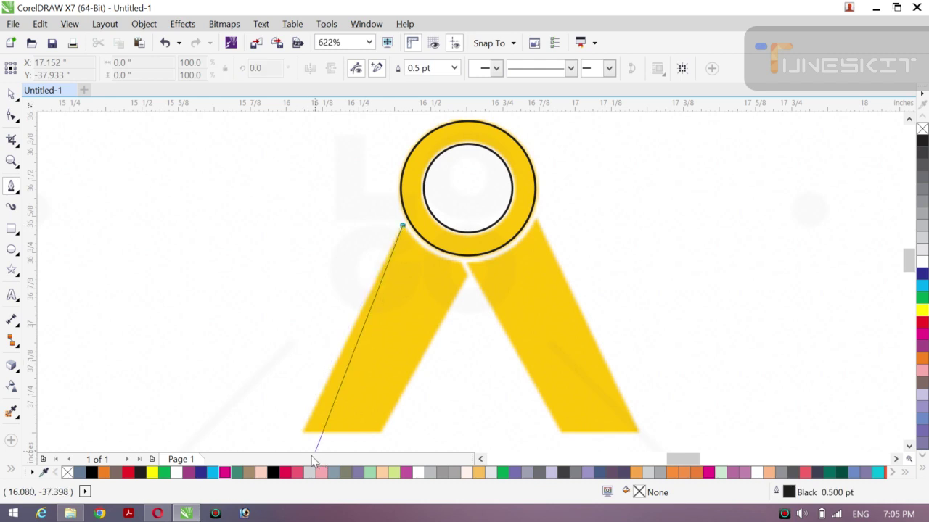
pyautogui.click(302, 436)
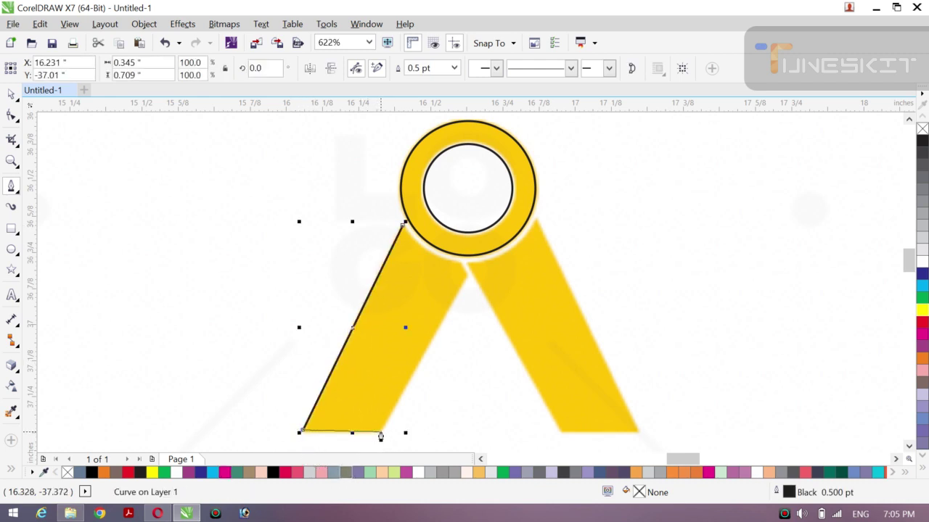
pyautogui.click(380, 437)
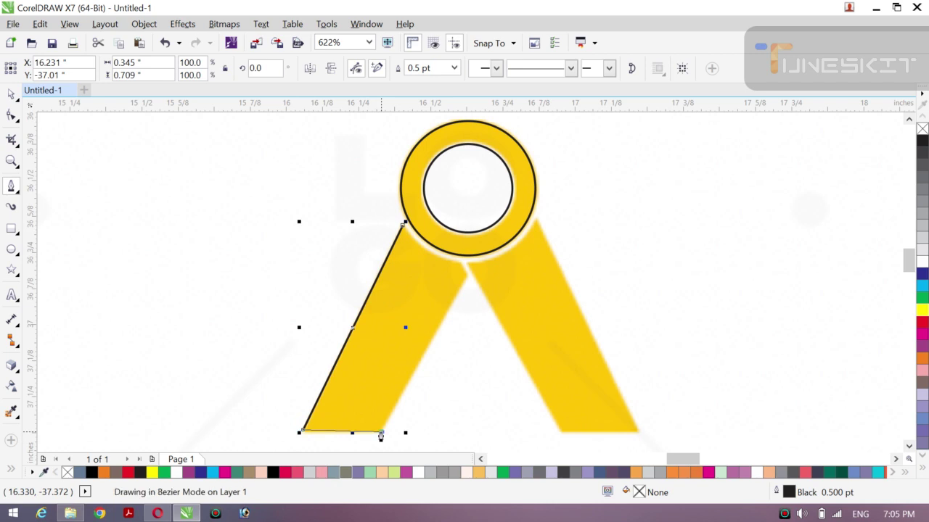
pyautogui.click(465, 279)
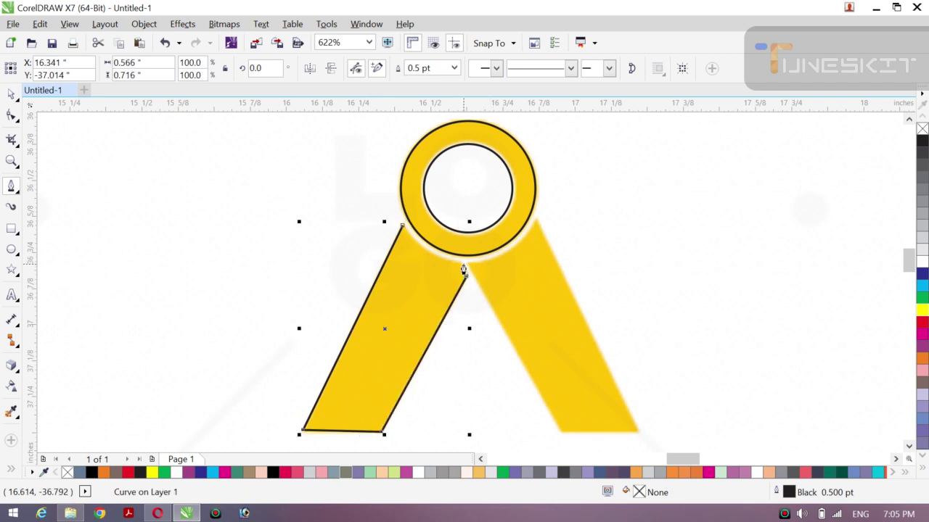
pyautogui.click(460, 264)
pyautogui.click(404, 229)
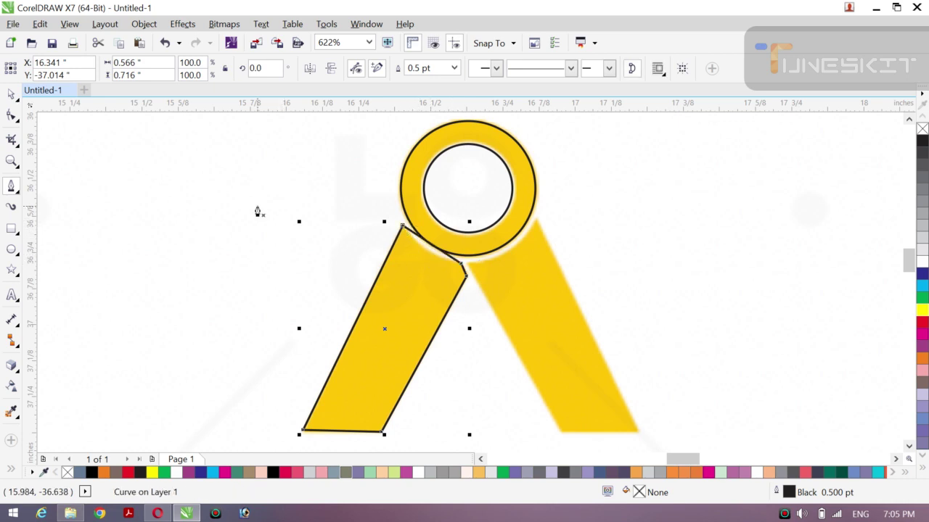
# Step: Convert the left leg outline's upper edge to a curve and bend it to follow the ring, then deselect the outline
pyautogui.click(11, 115)
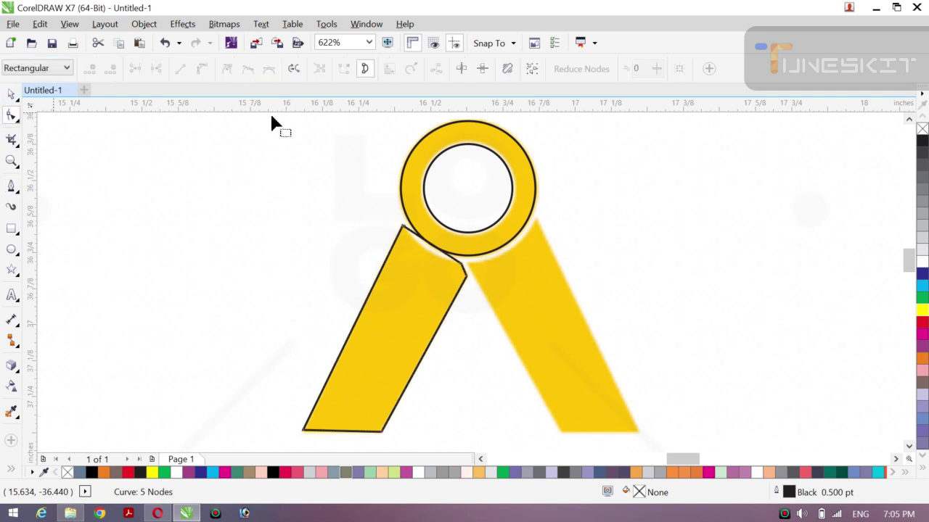
pyautogui.click(144, 26)
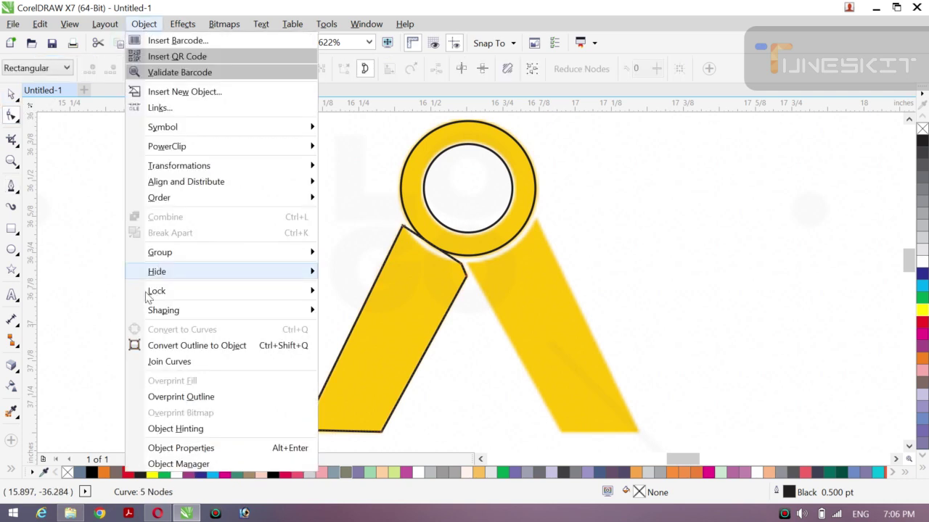
pyautogui.click(108, 336)
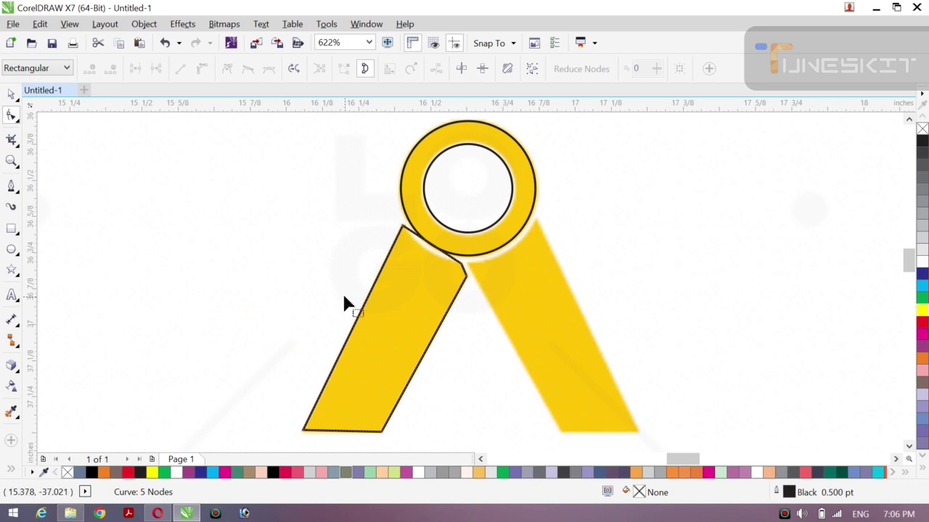
pyautogui.click(432, 249)
pyautogui.rightClick(434, 249)
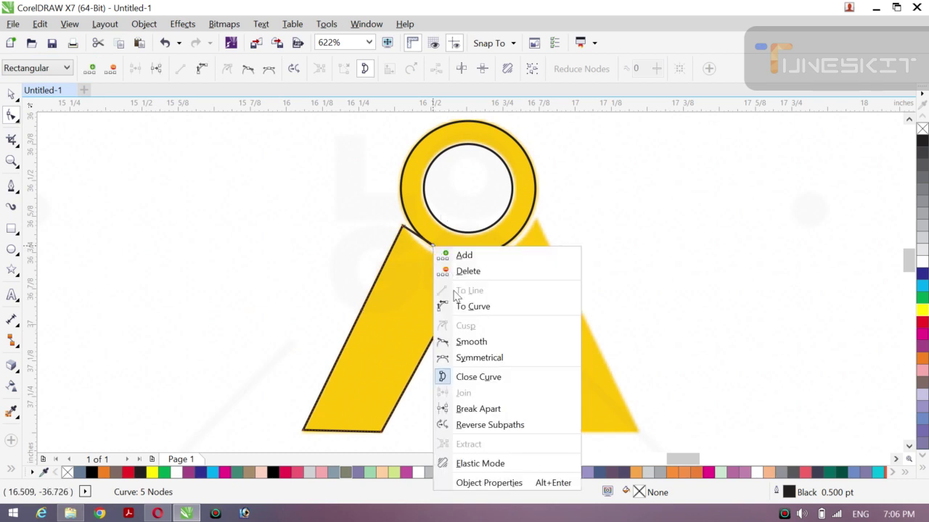
pyautogui.click(470, 312)
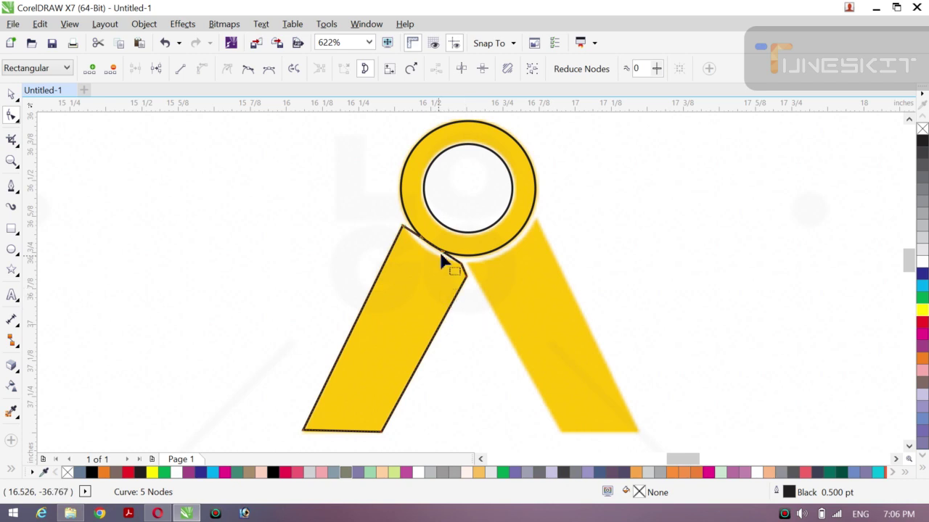
pyautogui.moveTo(440, 254); pyautogui.dragTo(441, 263)
pyautogui.moveTo(422, 242); pyautogui.dragTo(420, 241)
pyautogui.click(440, 267)
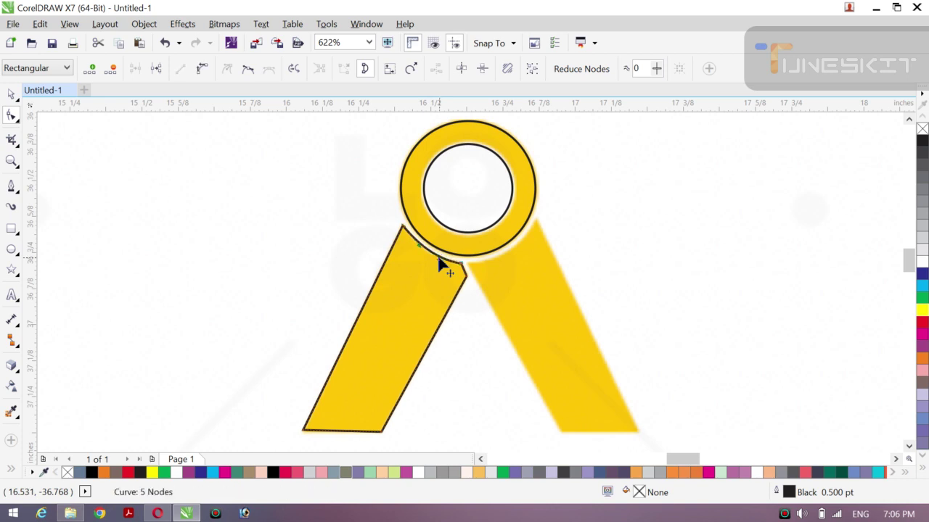
pyautogui.click(16, 96)
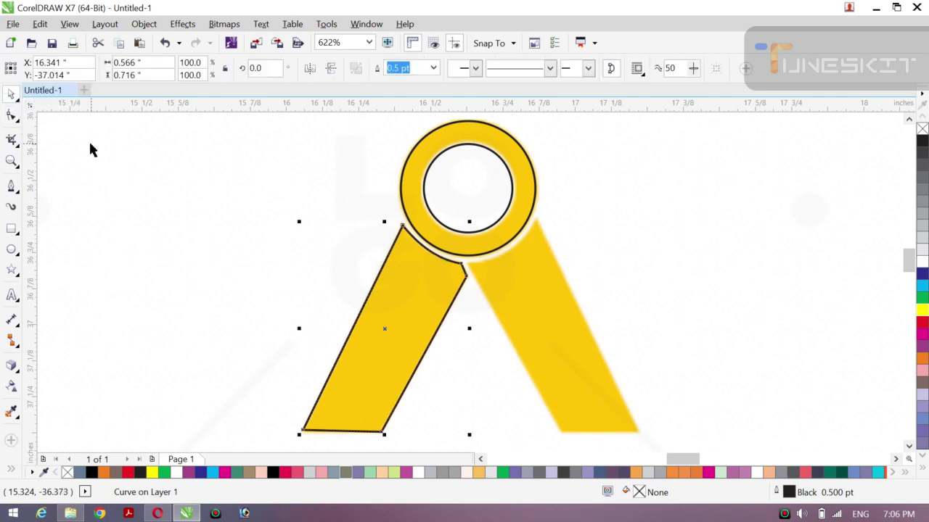
pyautogui.click(123, 191)
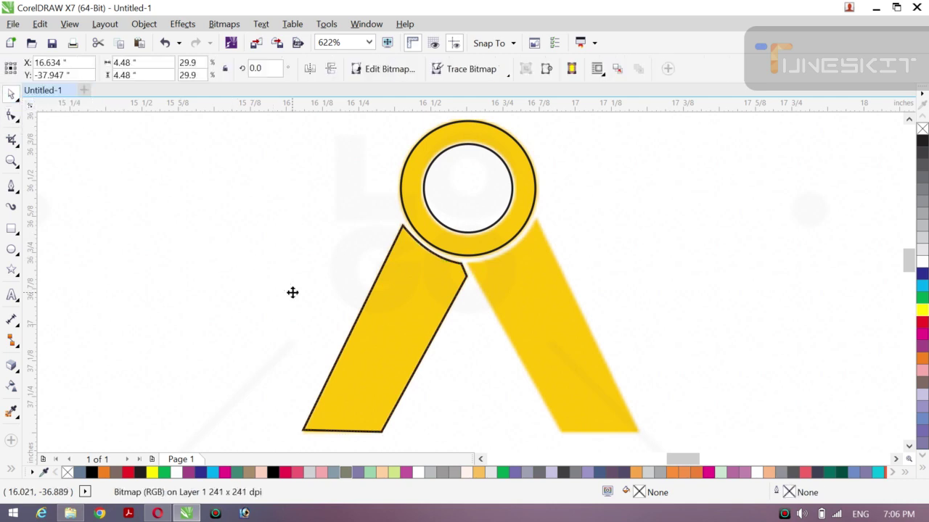
# Step: Place a duplicate of the left leg outline over the compass's right leg
pyautogui.click(347, 432)
pyautogui.click(386, 325)
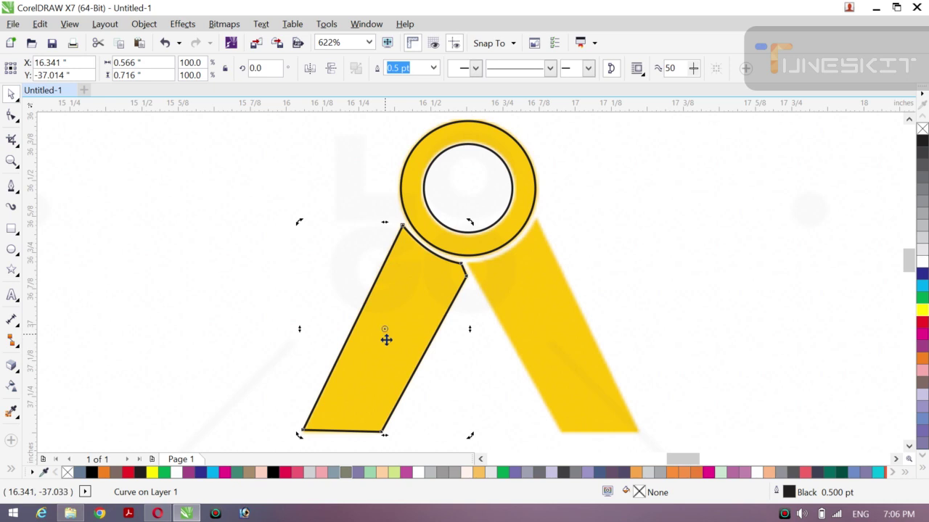
pyautogui.click(314, 329)
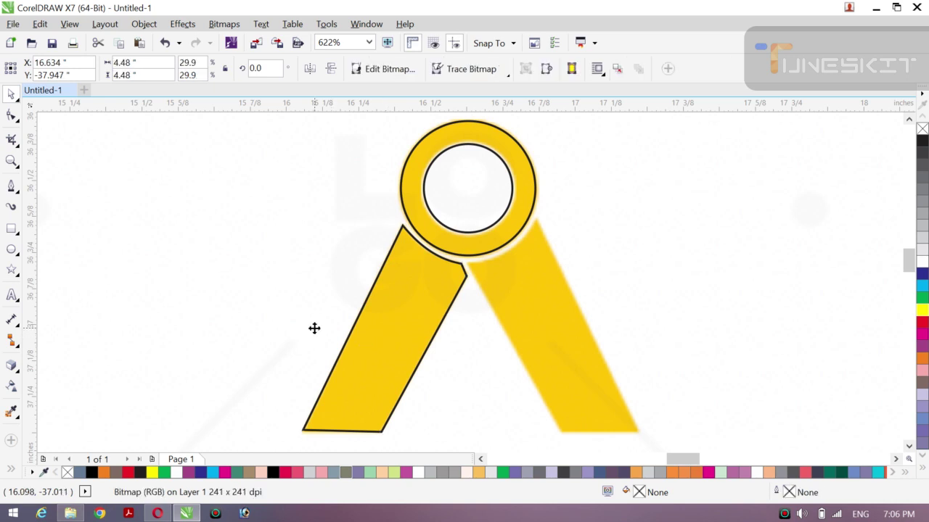
pyautogui.moveTo(372, 350); pyautogui.dragTo(538, 363)
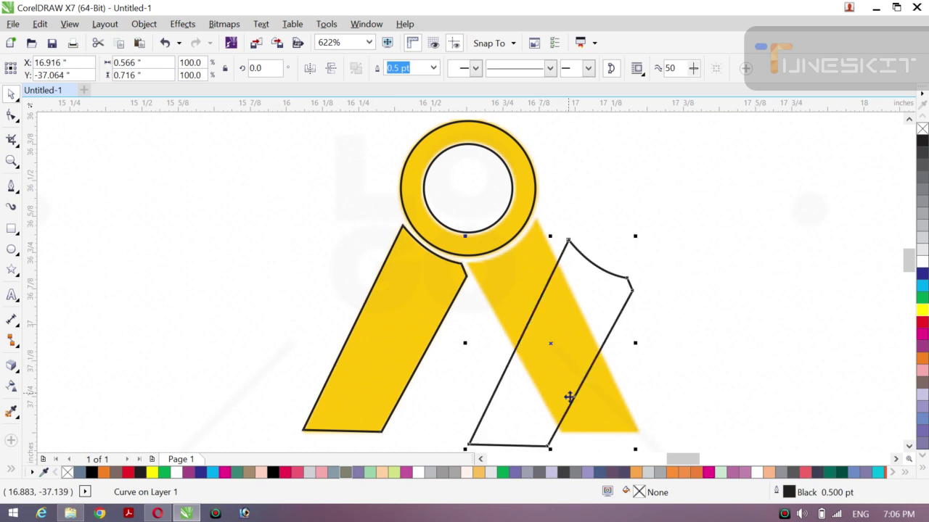
# Step: Try rotating the copied leg outline to about 53.8 degrees and nudging it onto the right leg
pyautogui.click(552, 339)
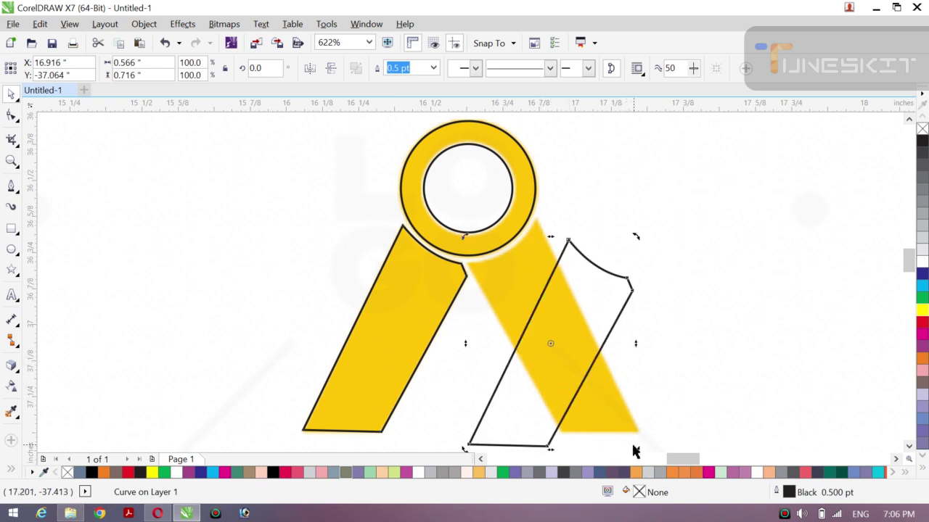
pyautogui.moveTo(641, 442); pyautogui.dragTo(714, 331)
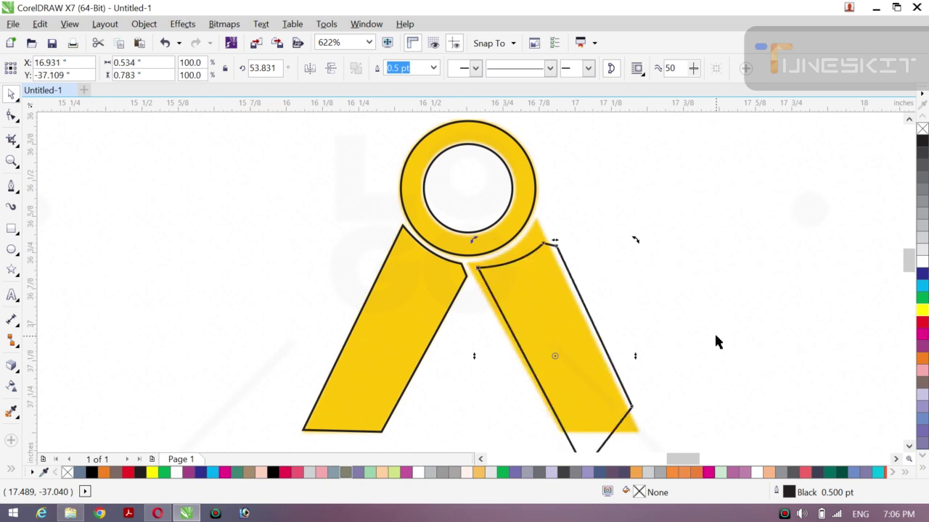
pyautogui.press('Left')
pyautogui.press('Left')
pyautogui.press('Left')
pyautogui.press('Up')
pyautogui.press('Up')
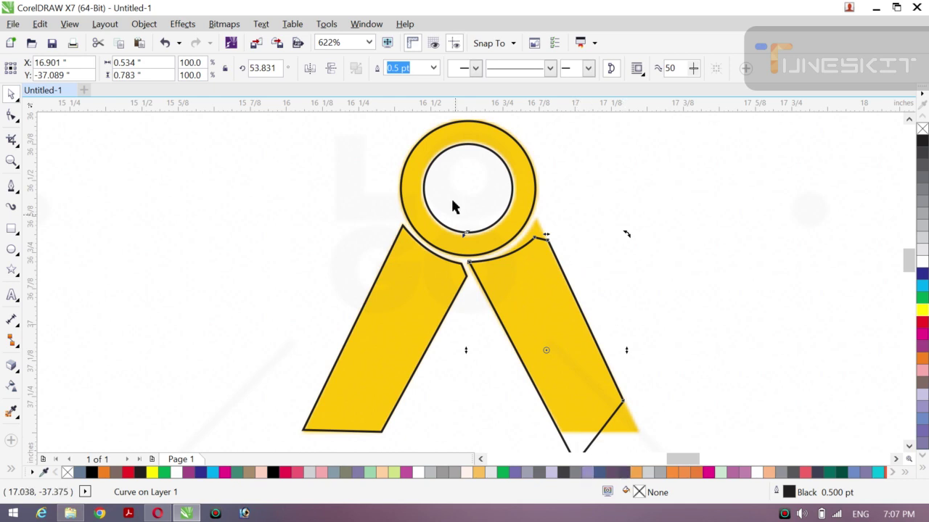
# Step: Mirror the copied leg outline horizontally and rotate it to about 179.3 degrees to match the right leg's slant
pyautogui.click(328, 71)
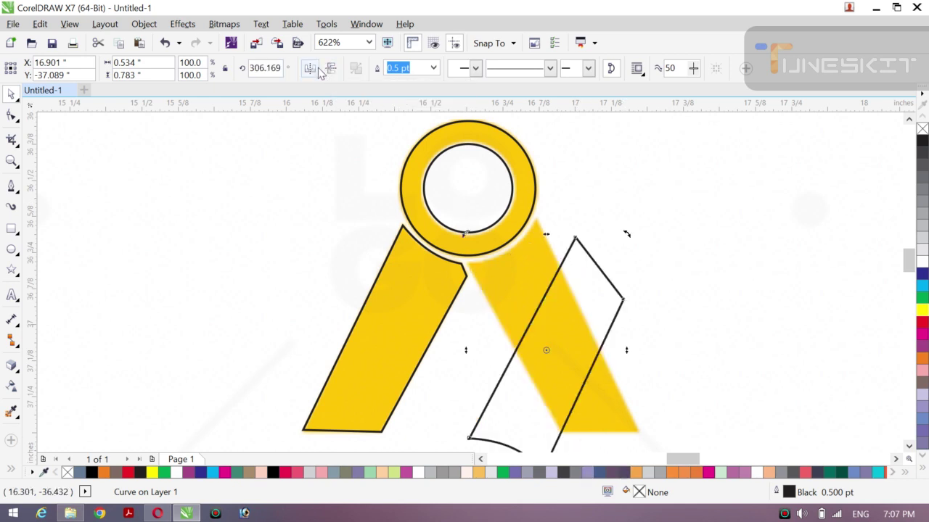
pyautogui.click(315, 67)
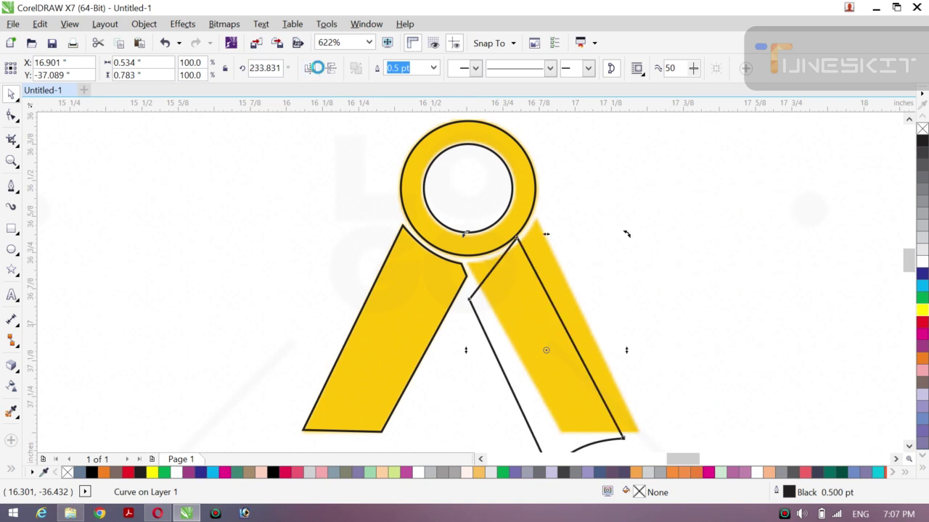
pyautogui.click(331, 69)
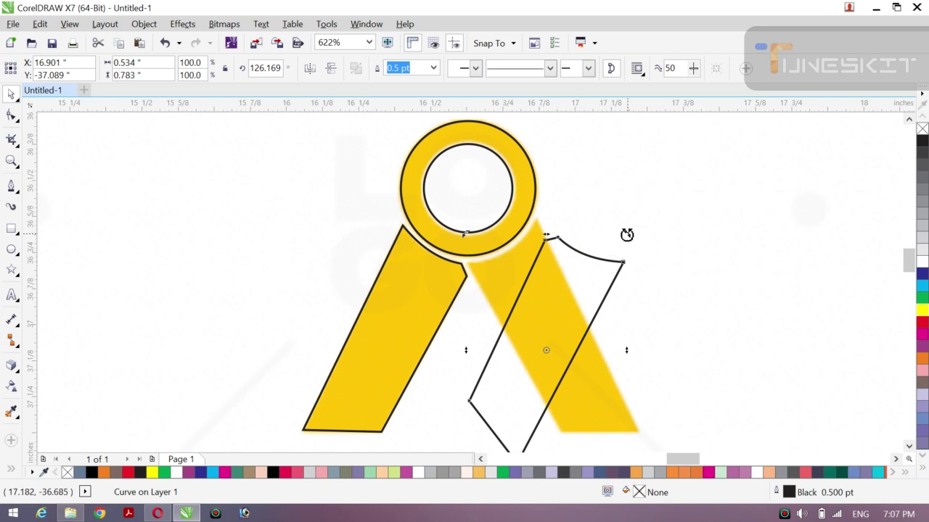
pyautogui.moveTo(626, 234); pyautogui.dragTo(517, 265)
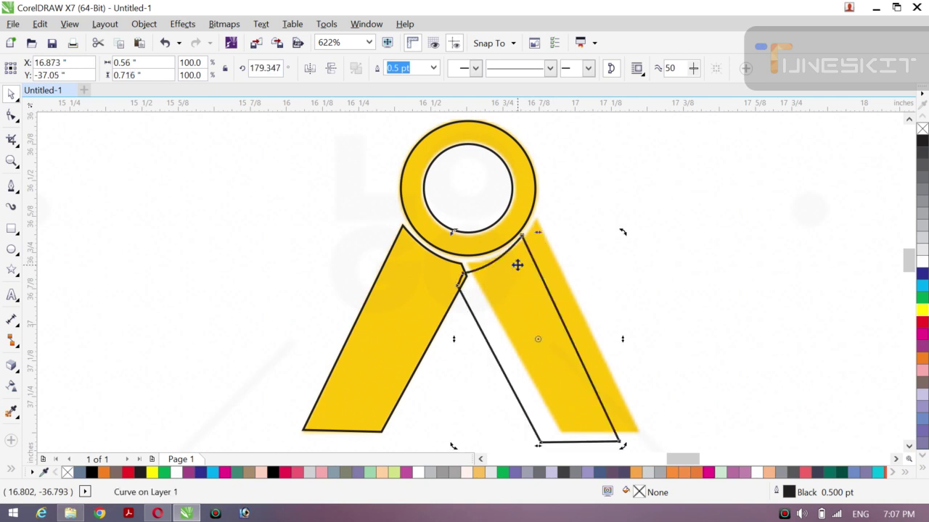
# Step: Nudge the mirrored outline into alignment with the compass's right leg, then deselect it
pyautogui.press('Right')
pyautogui.press('Right')
pyautogui.press('Right')
pyautogui.press('Right')
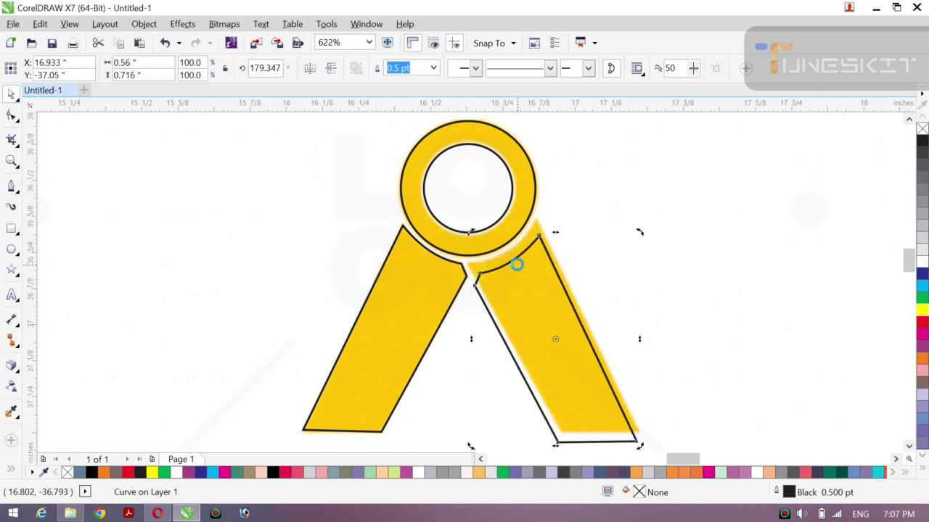
pyautogui.press('Up')
pyautogui.press('Up')
pyautogui.press('Up')
pyautogui.press('Up')
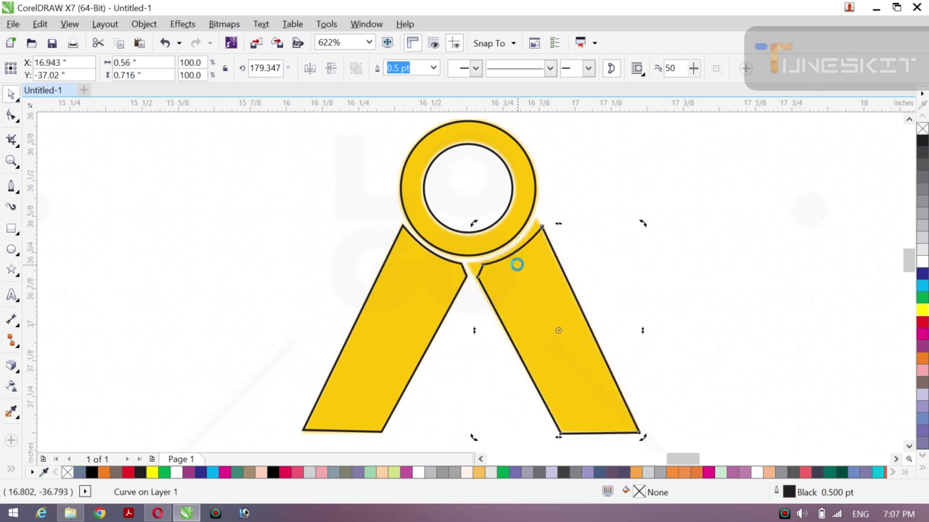
pyautogui.press('Left')
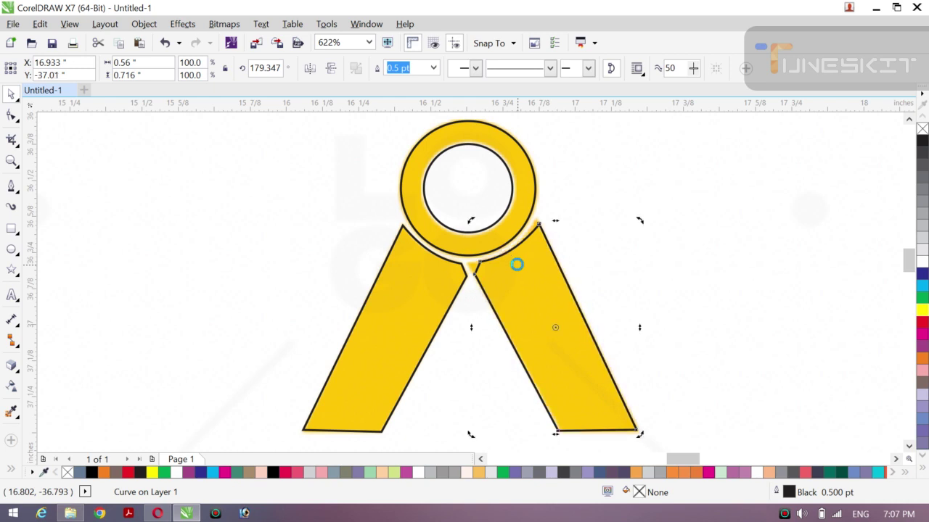
pyautogui.click(599, 257)
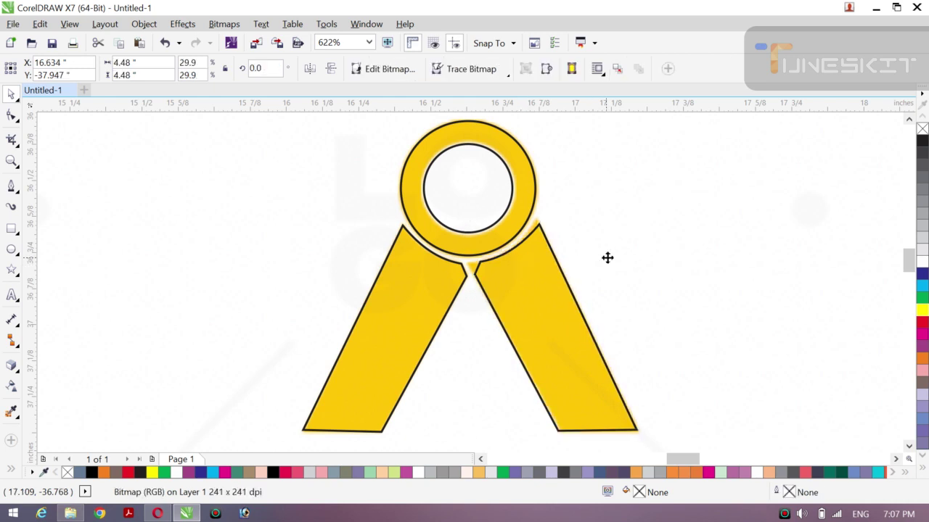
# Step: Reshape the right leg outline by moving its upper inner and outer corner nodes to the bitmap's corners
pyautogui.click(479, 278)
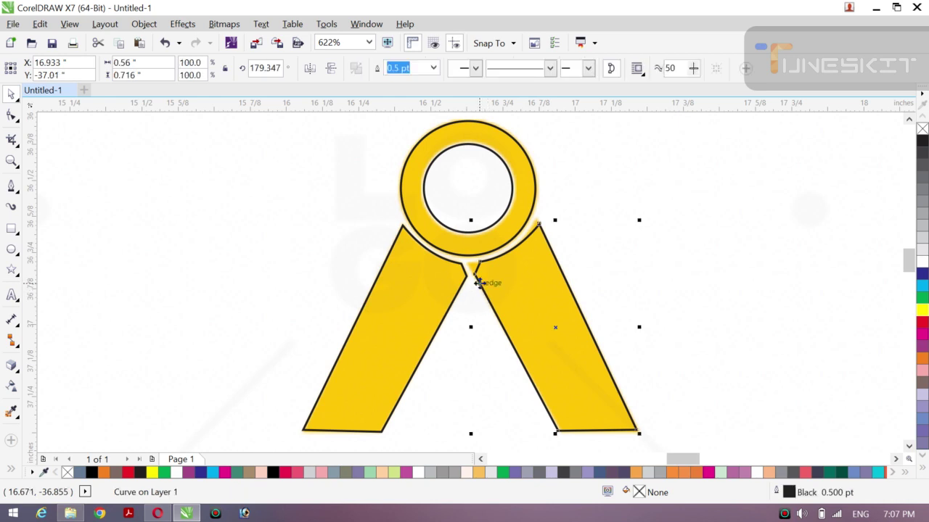
pyautogui.click(12, 118)
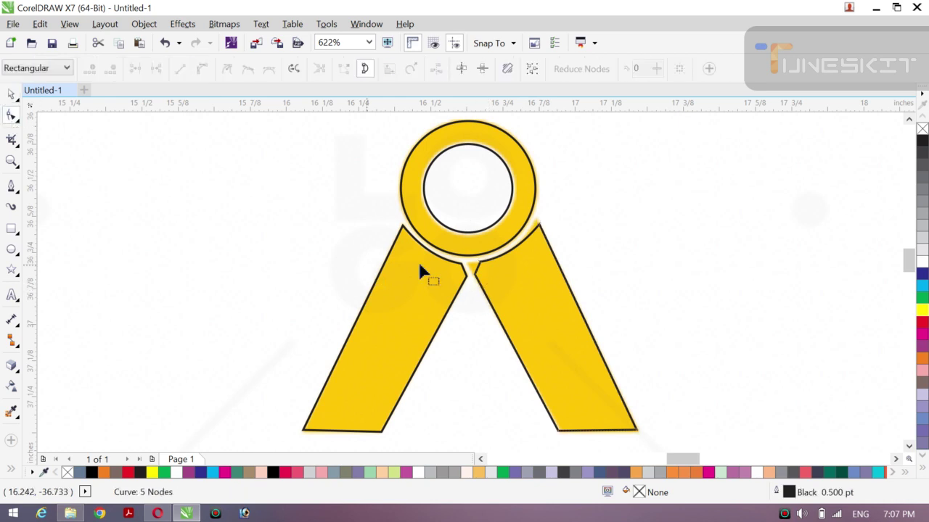
pyautogui.click(473, 282)
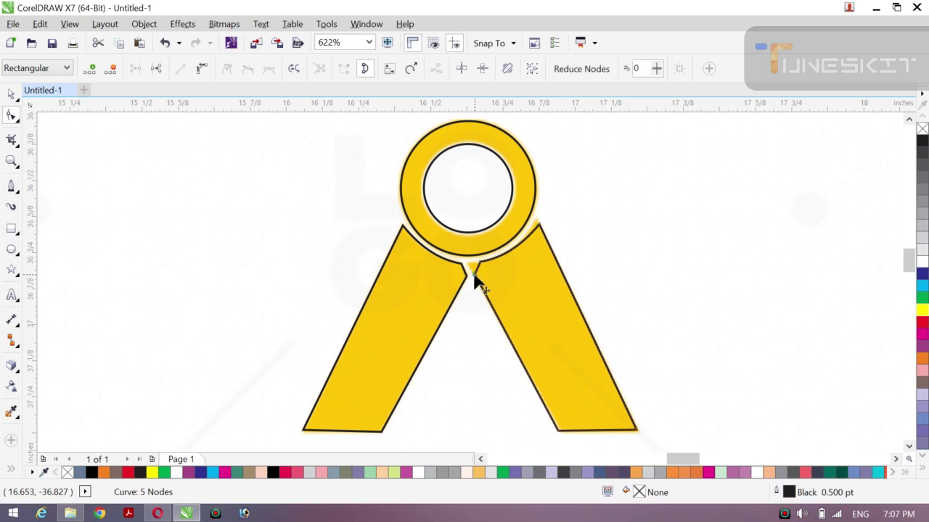
pyautogui.moveTo(474, 281); pyautogui.dragTo(473, 268)
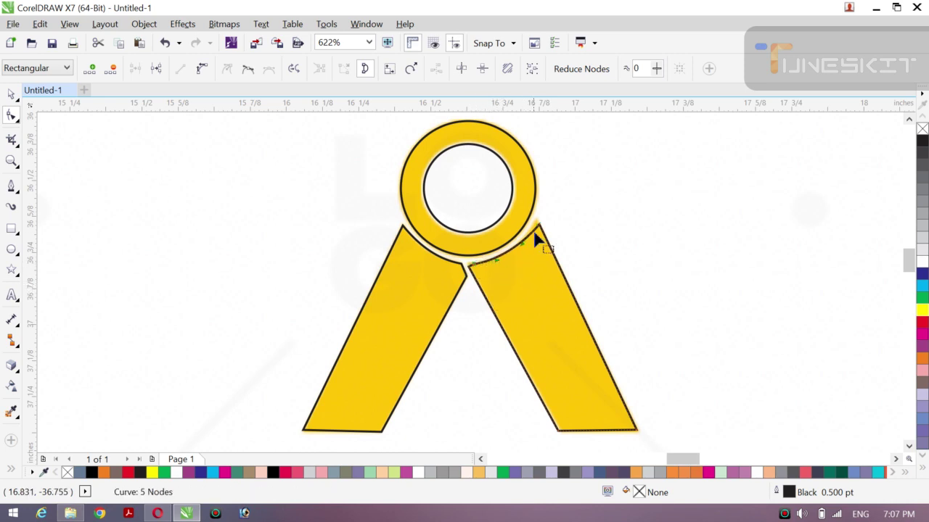
pyautogui.moveTo(537, 220); pyautogui.dragTo(519, 239)
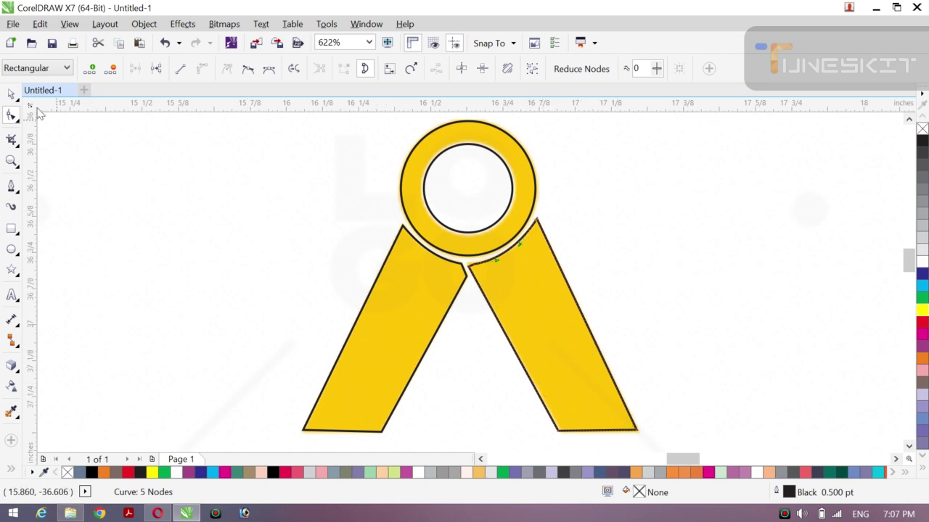
pyautogui.click(12, 95)
pyautogui.click(44, 91)
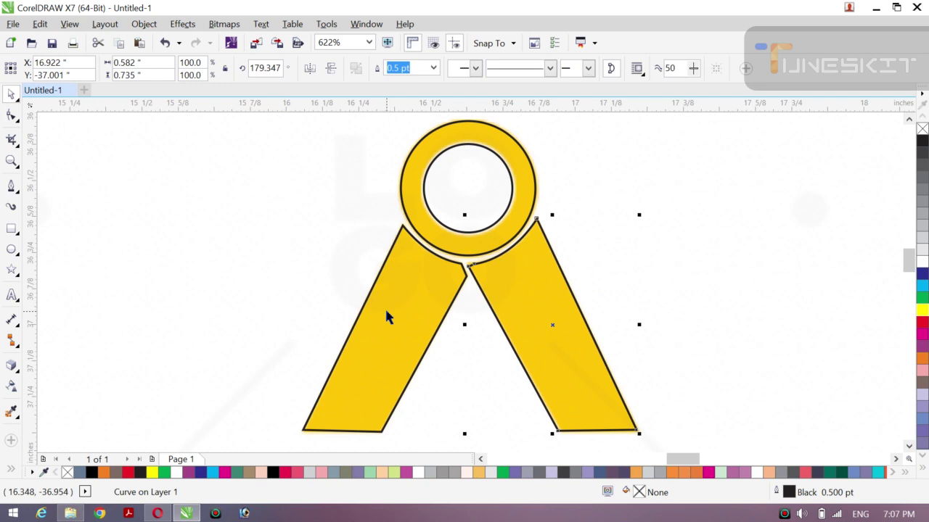
# Step: Trace the V-shaped square as one closed straight-edged Pen outline about 2.0 by 1.08 inches, leaving out the two detached compass tips
pyautogui.scroll(-2, 386, 313)
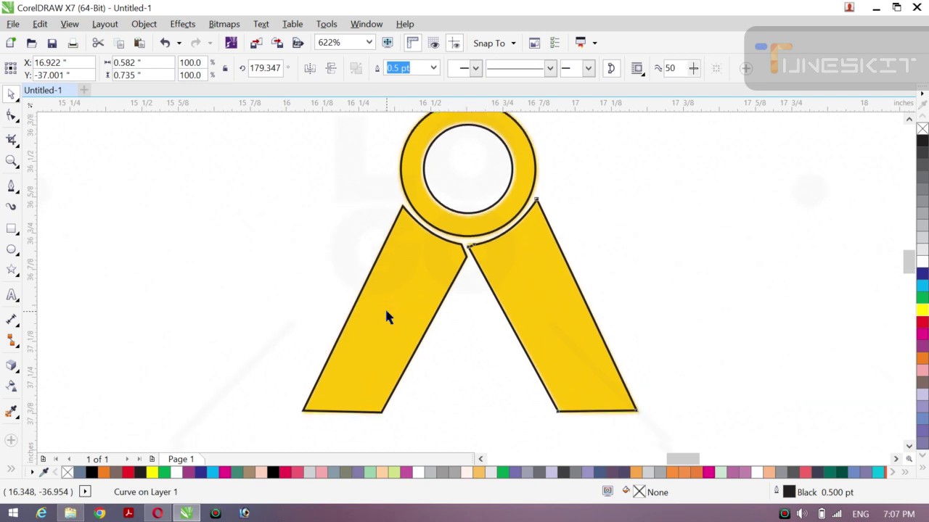
pyautogui.scroll(-4, 386, 317)
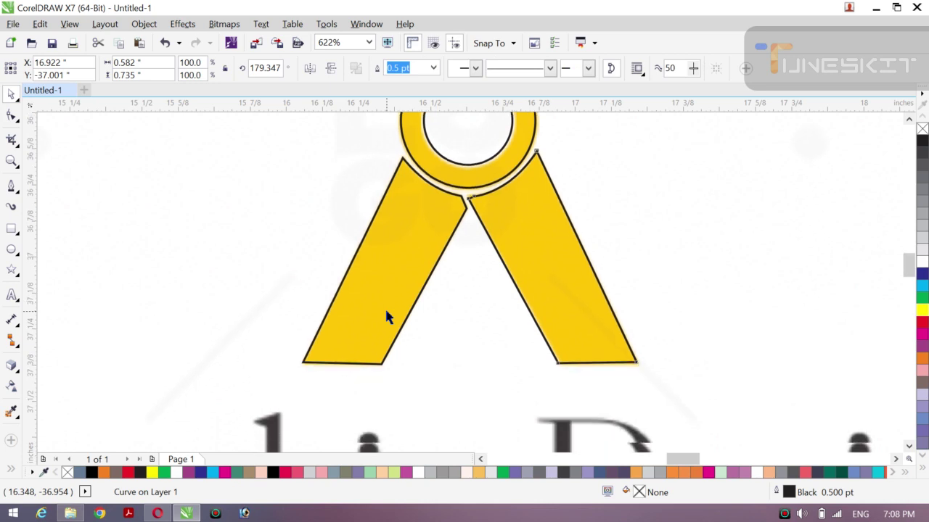
pyautogui.scroll(-4, 386, 317)
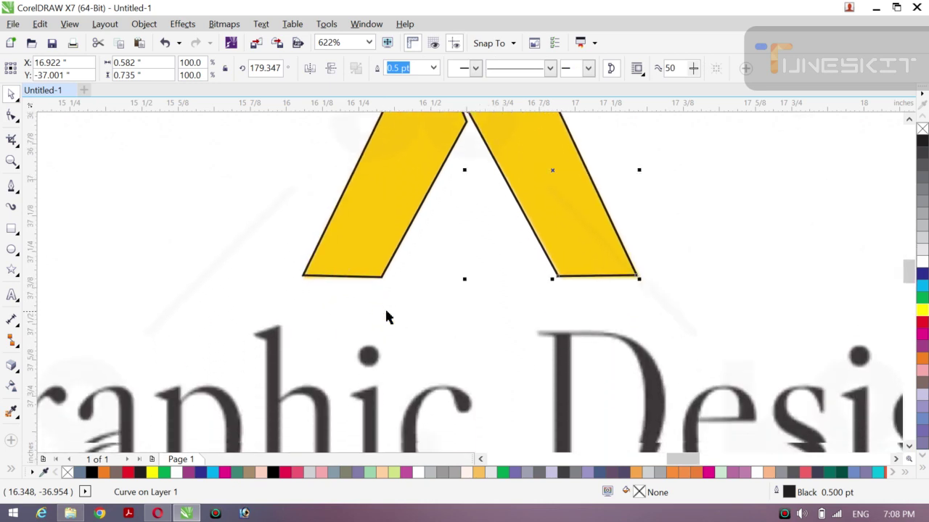
pyautogui.scroll(-3, 386, 317)
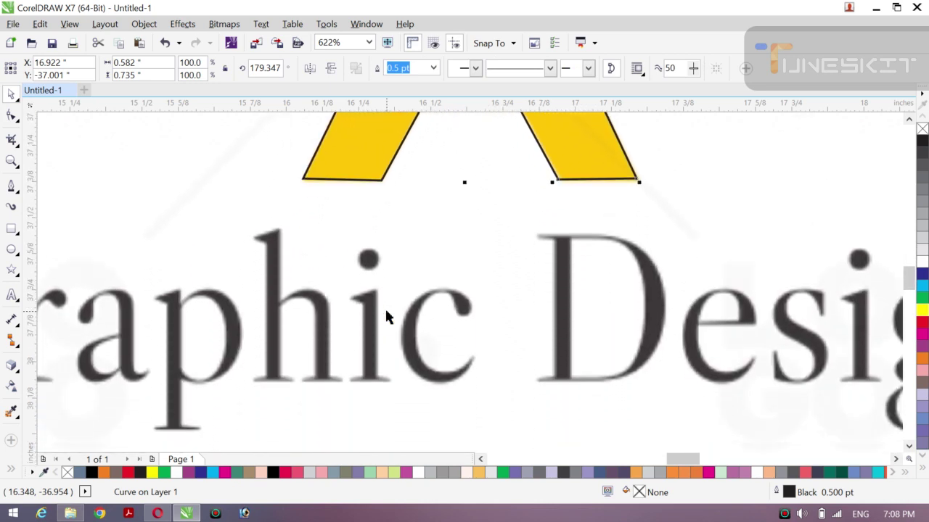
pyautogui.scroll(-4, 386, 317)
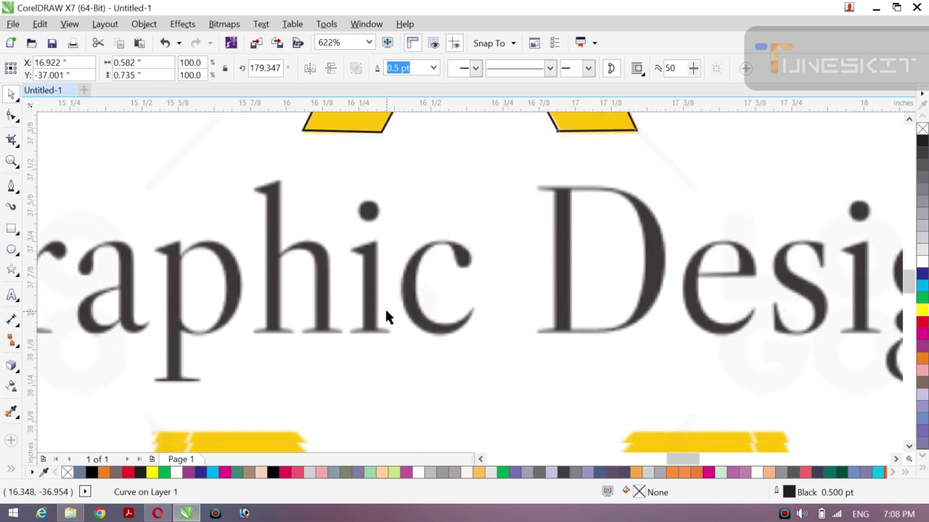
pyautogui.scroll(-4, 386, 317)
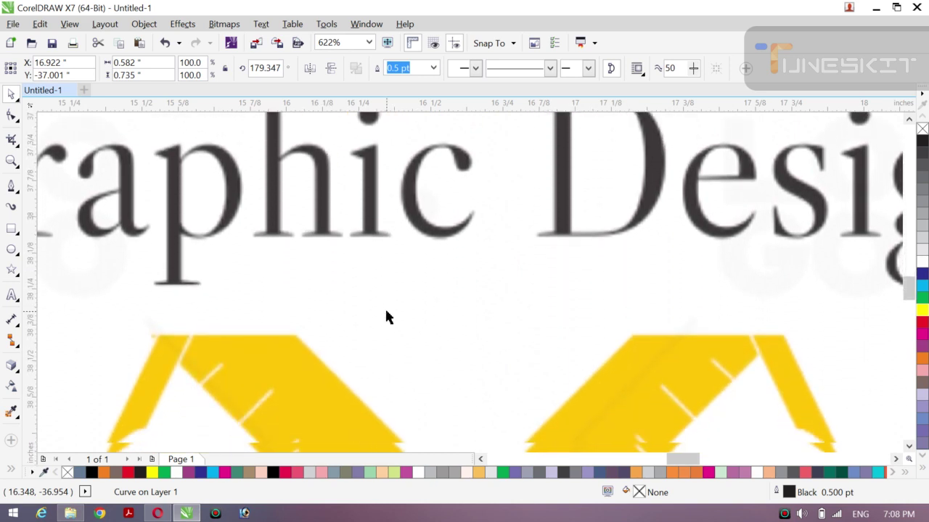
pyautogui.scroll(-4, 386, 317)
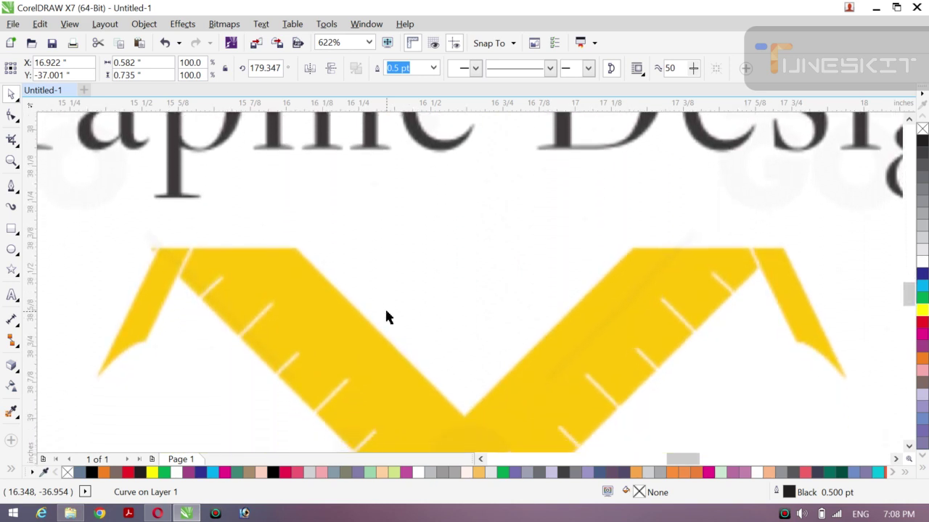
pyautogui.scroll(-4, 386, 317)
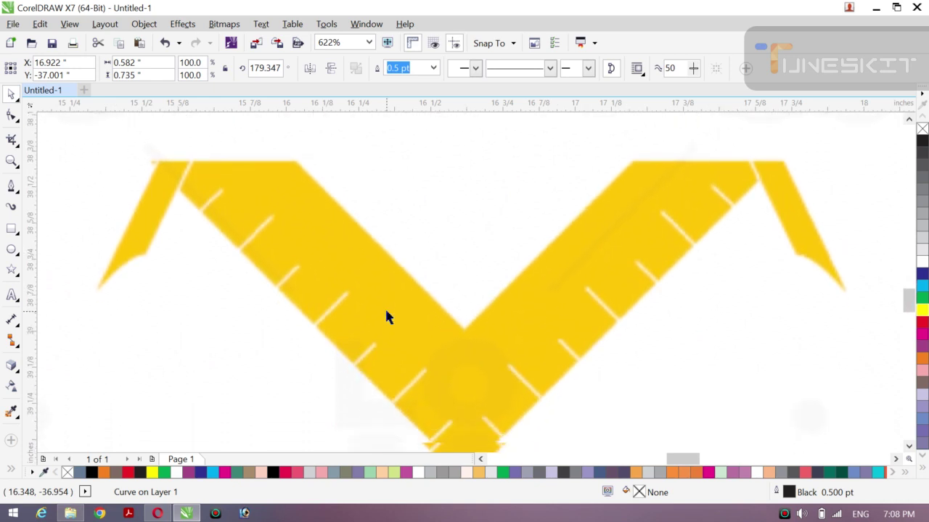
pyautogui.scroll(1, 386, 317)
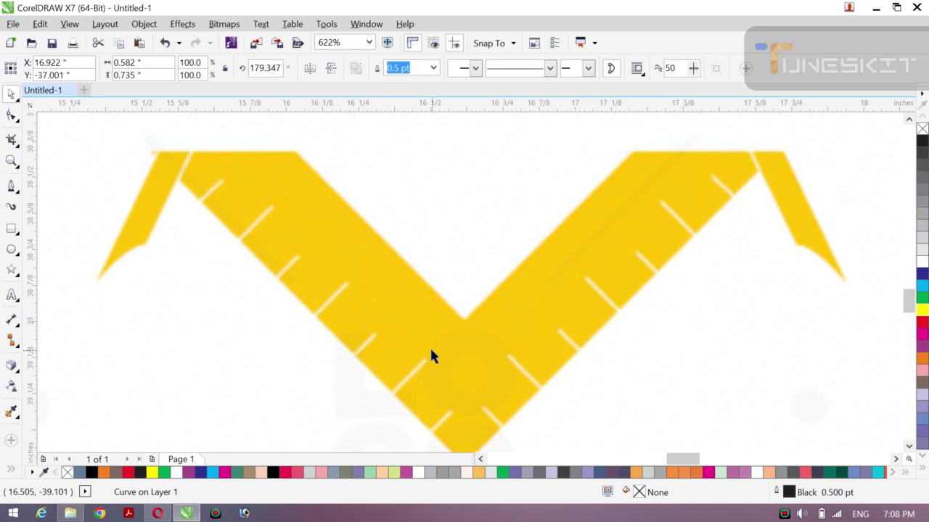
pyautogui.scroll(-1, 431, 355)
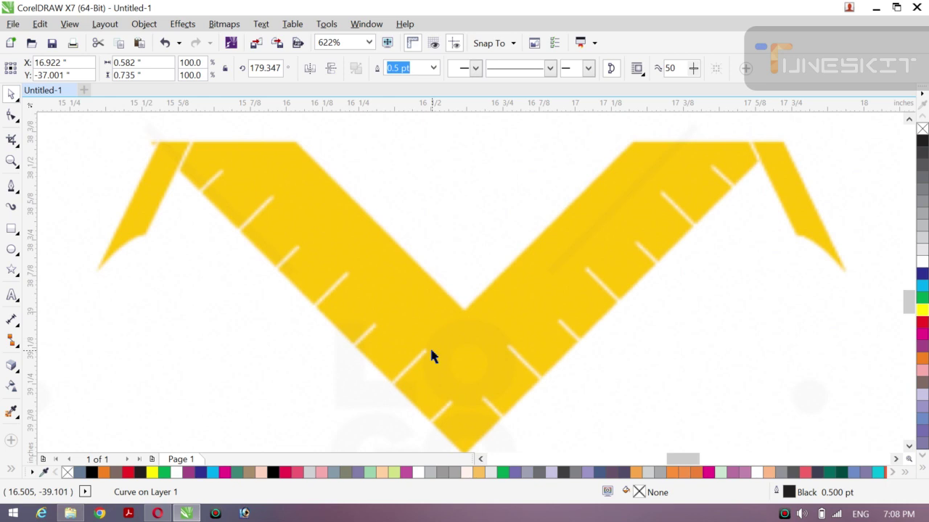
pyautogui.scroll(-1, 431, 356)
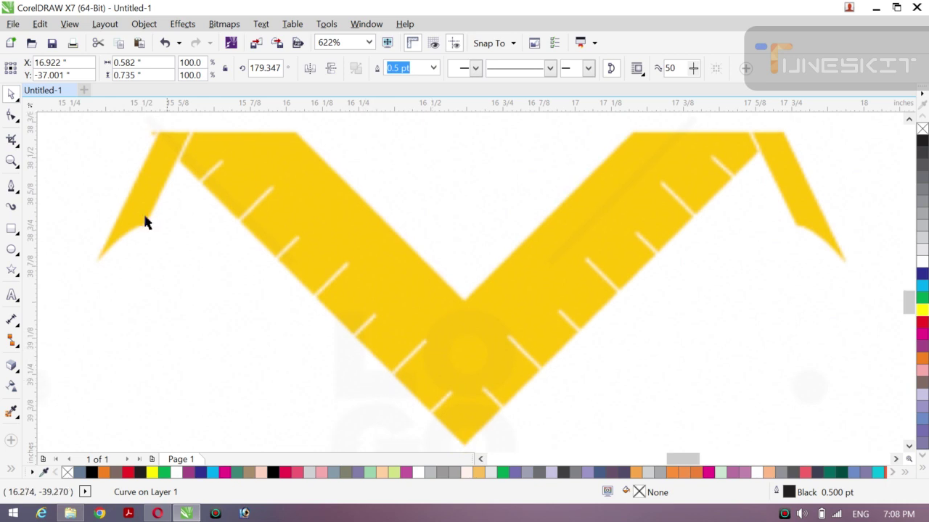
pyautogui.click(11, 188)
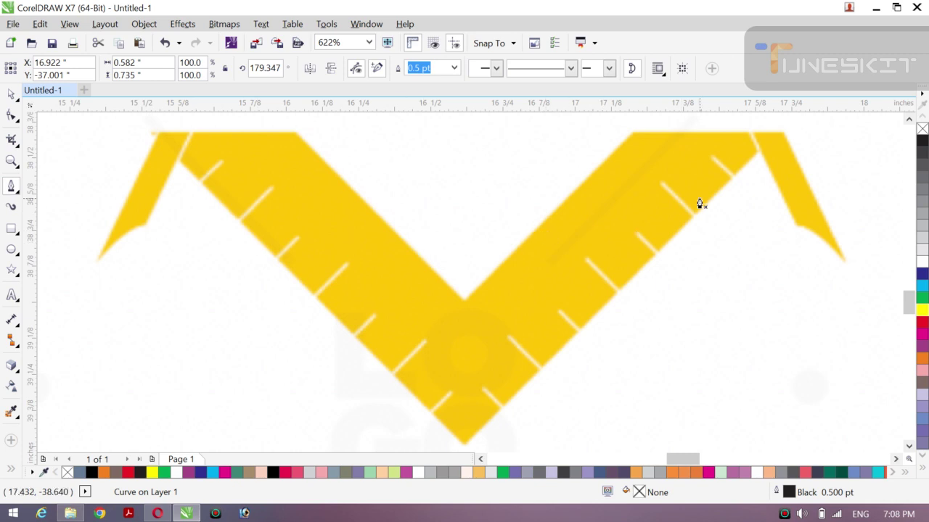
pyautogui.click(749, 134)
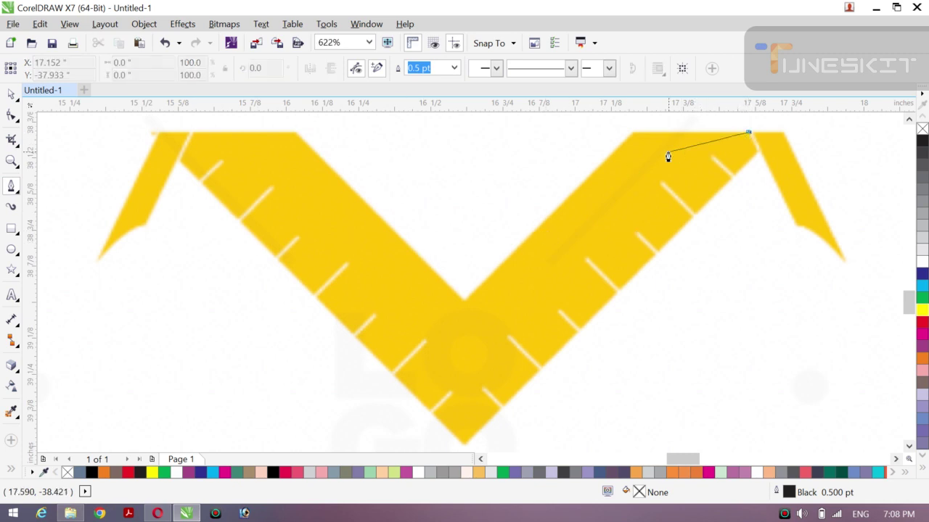
pyautogui.click(629, 132)
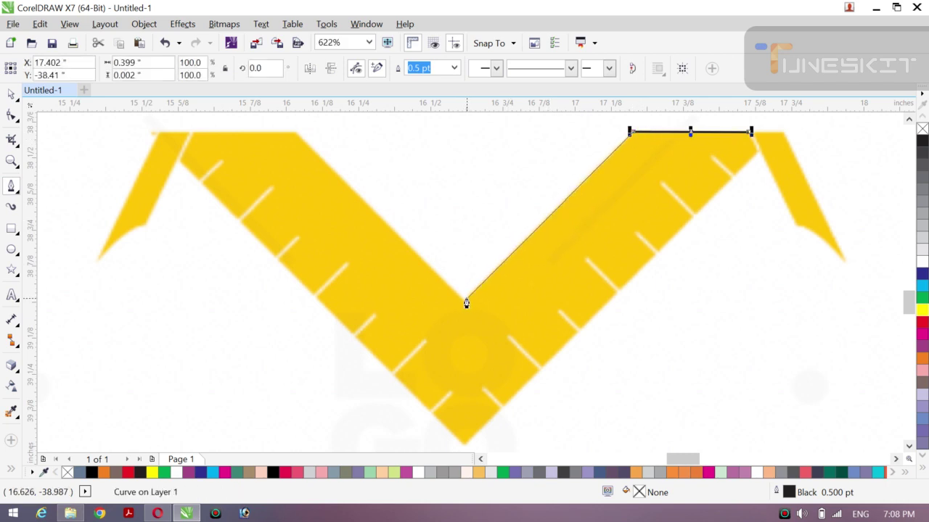
pyautogui.click(465, 299)
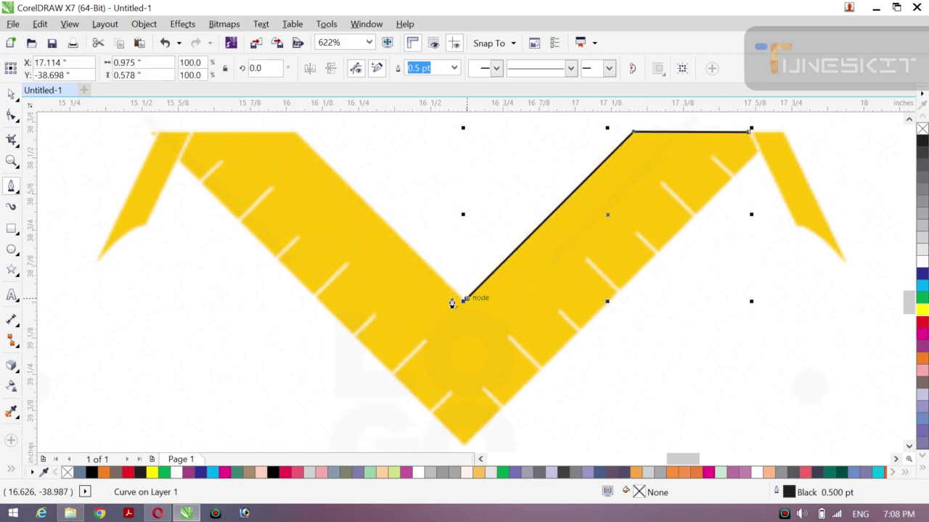
pyautogui.click(294, 132)
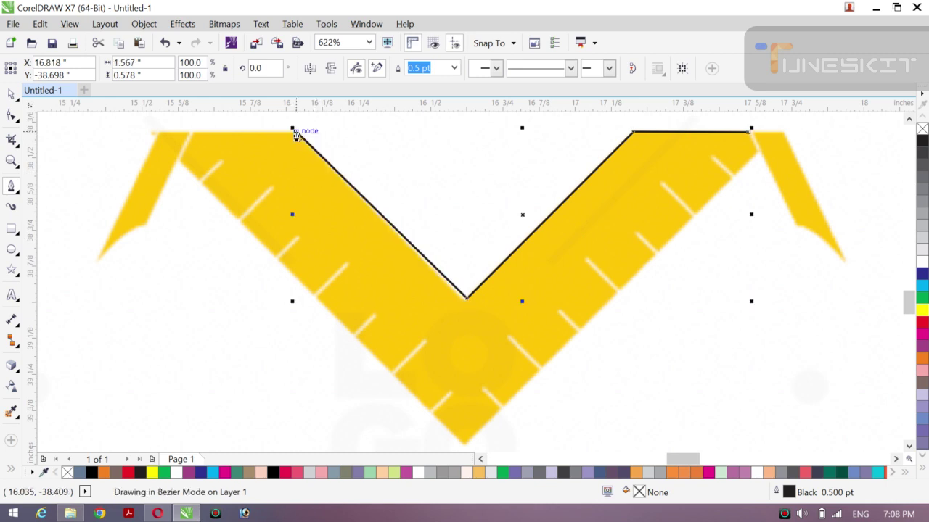
pyautogui.click(193, 133)
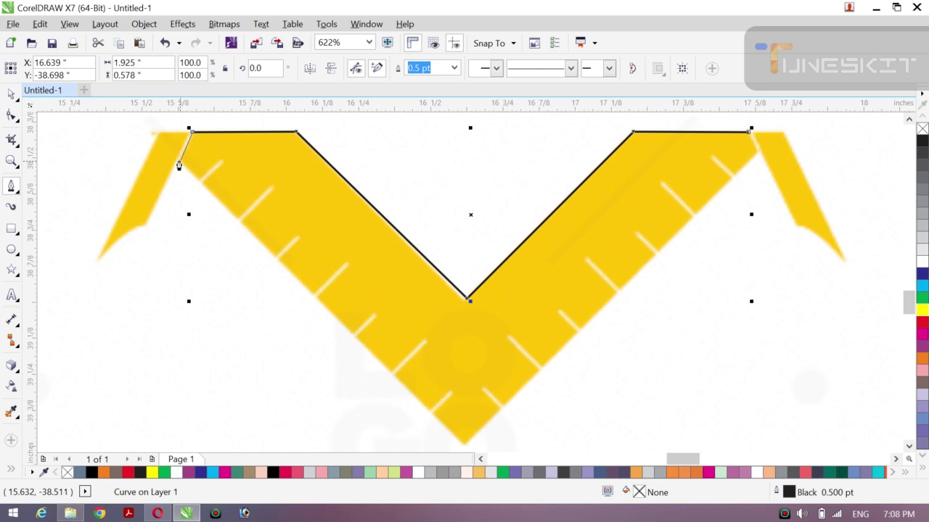
pyautogui.click(179, 158)
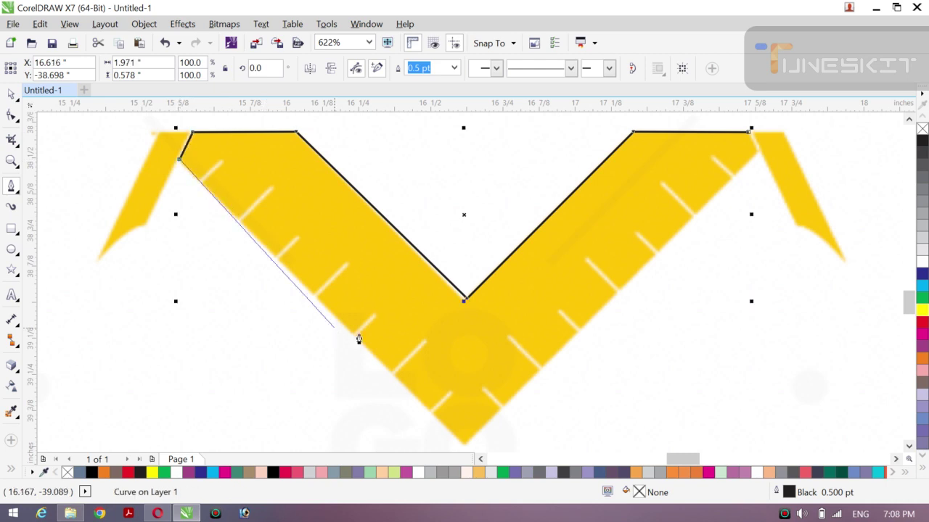
pyautogui.click(463, 446)
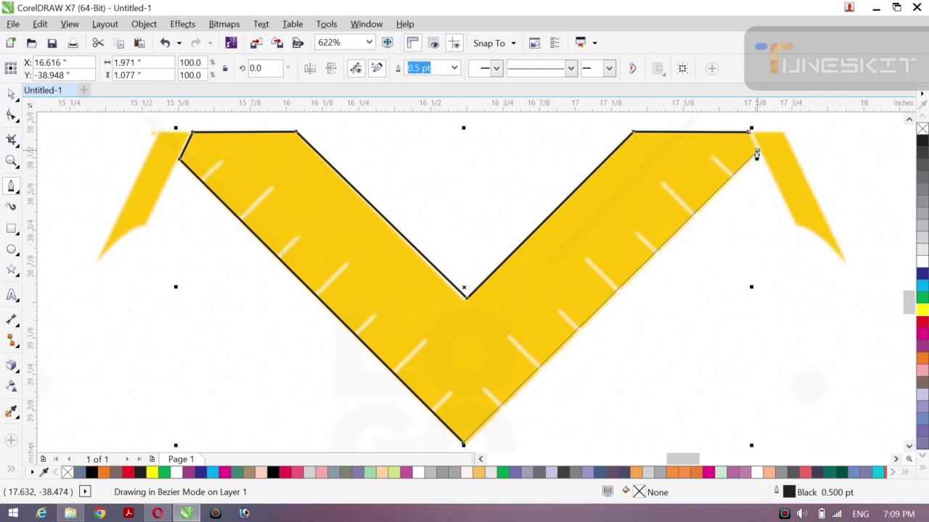
pyautogui.click(756, 153)
pyautogui.click(749, 135)
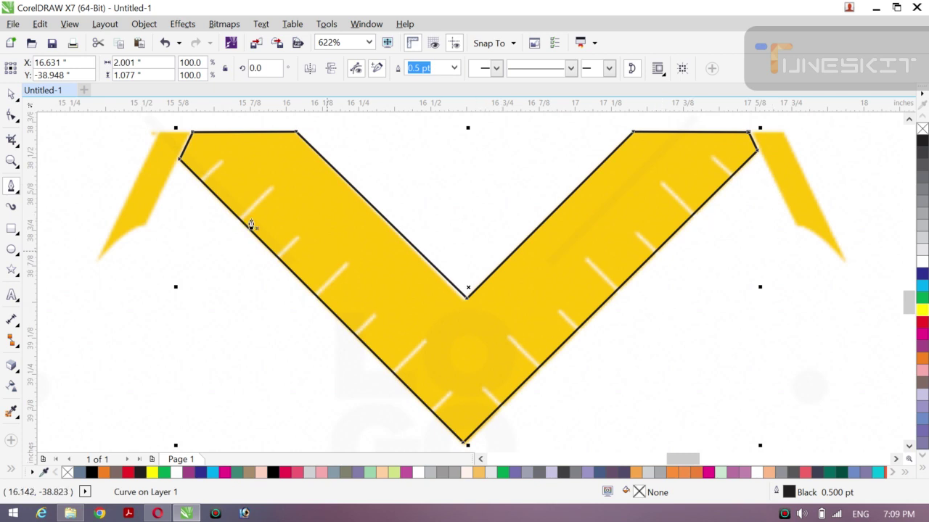
pyautogui.click(15, 99)
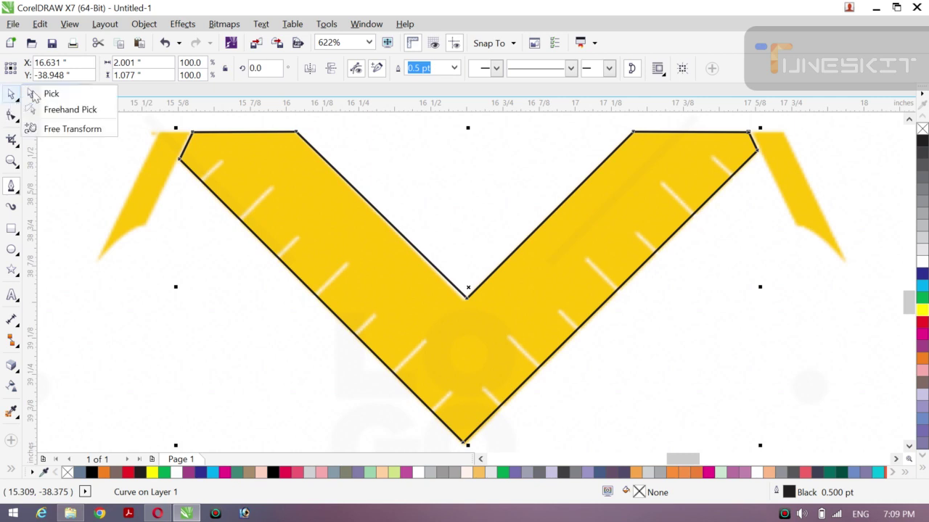
pyautogui.click(51, 94)
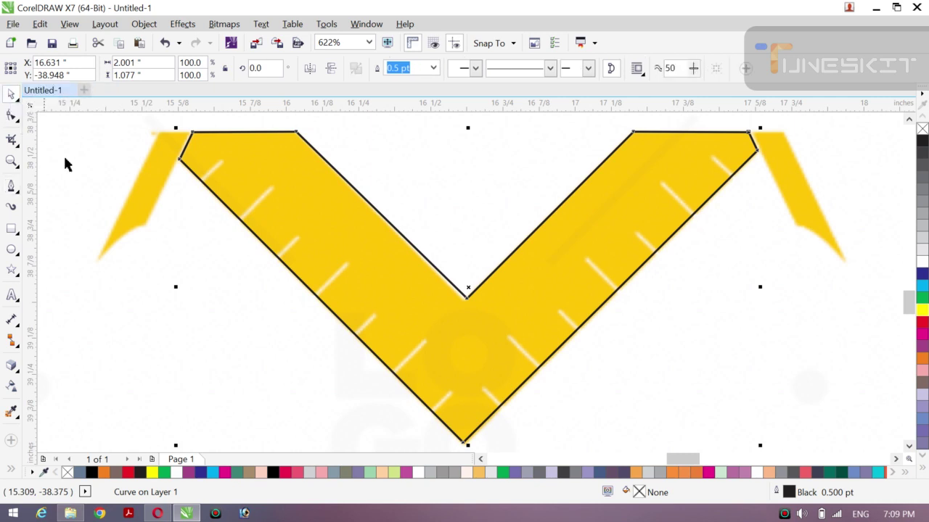
# Step: Trace the three uppermost graduation marks on the square's left arm as separate straight Pen lines ending on its outer edge
pyautogui.click(11, 187)
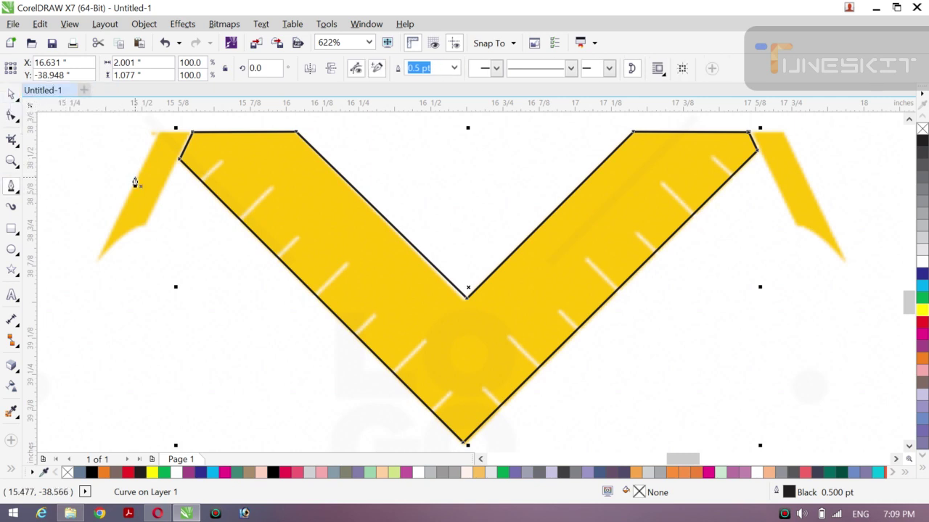
pyautogui.click(220, 164)
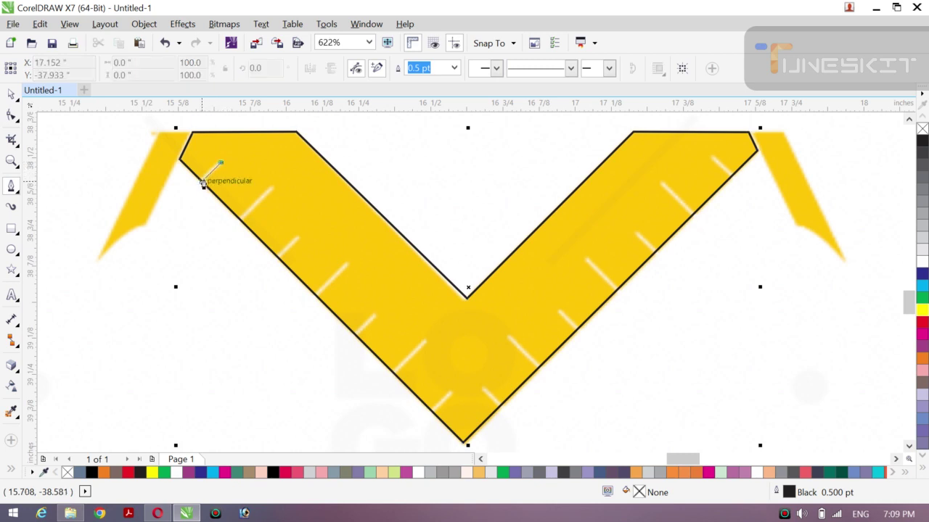
pyautogui.click(204, 183)
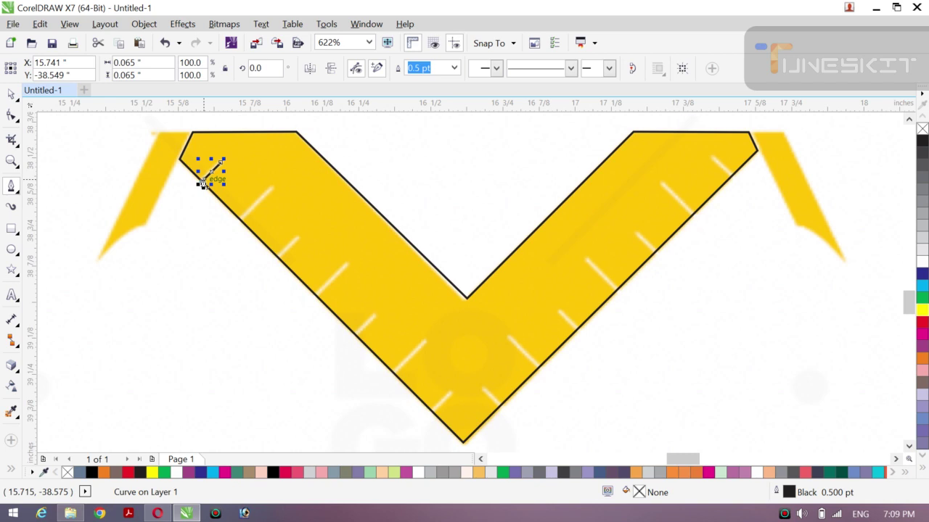
pyautogui.click(273, 188)
pyautogui.click(242, 223)
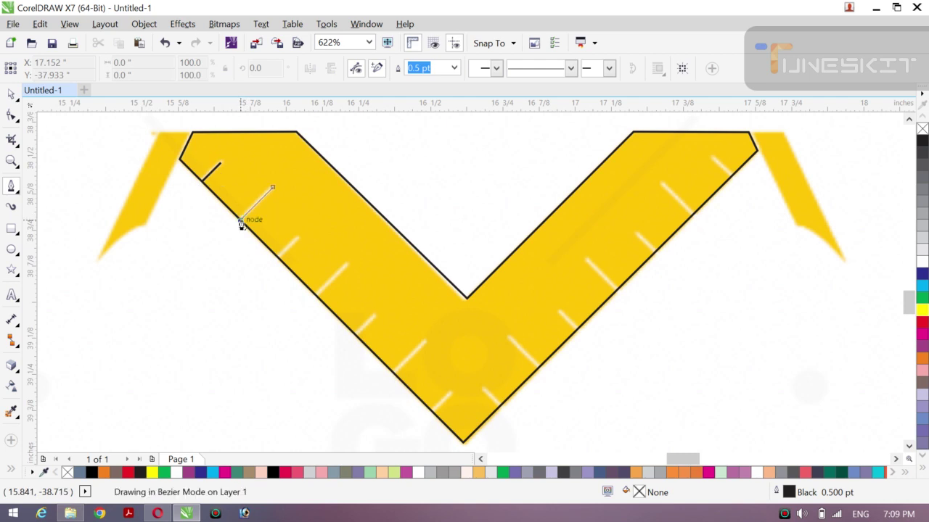
pyautogui.click(297, 241)
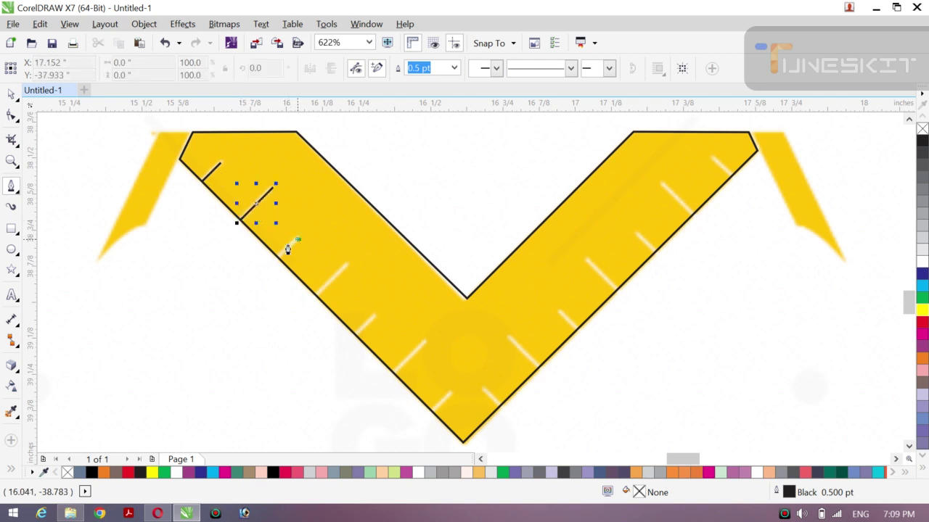
pyautogui.click(279, 259)
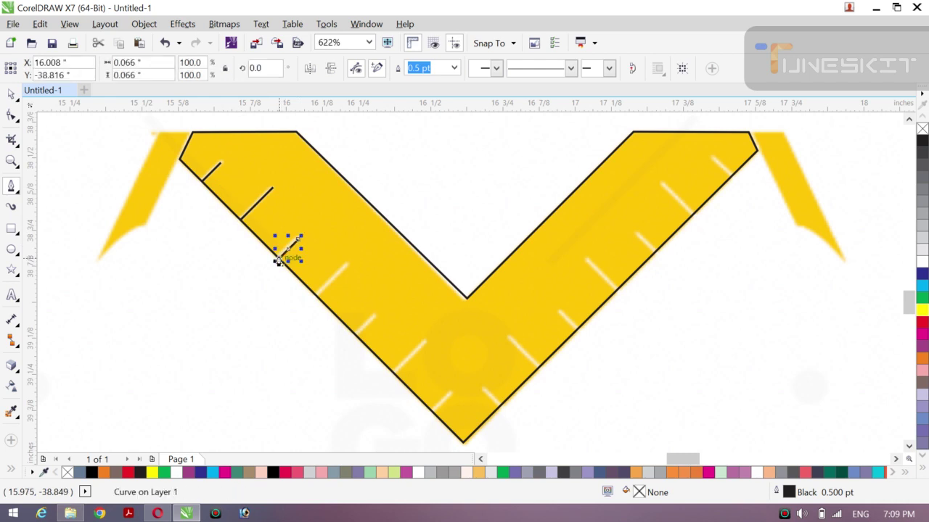
# Step: Trace the four remaining graduation marks on the square's left arm as separate straight Pen lines ending on its outer edge
pyautogui.click(345, 267)
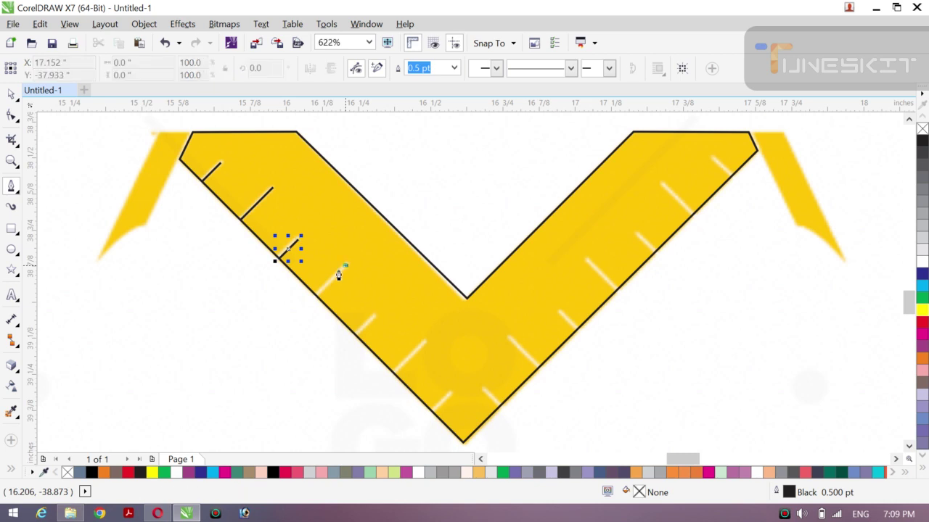
pyautogui.click(315, 297)
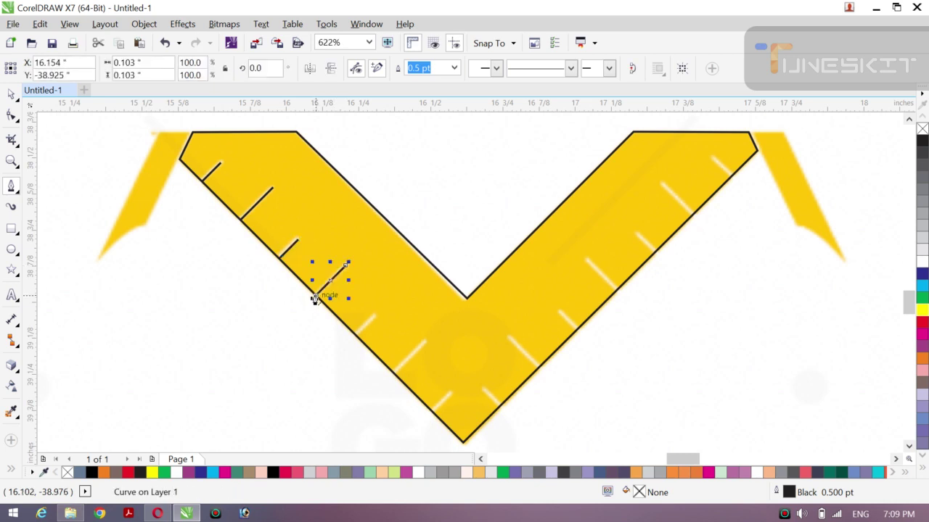
pyautogui.click(372, 318)
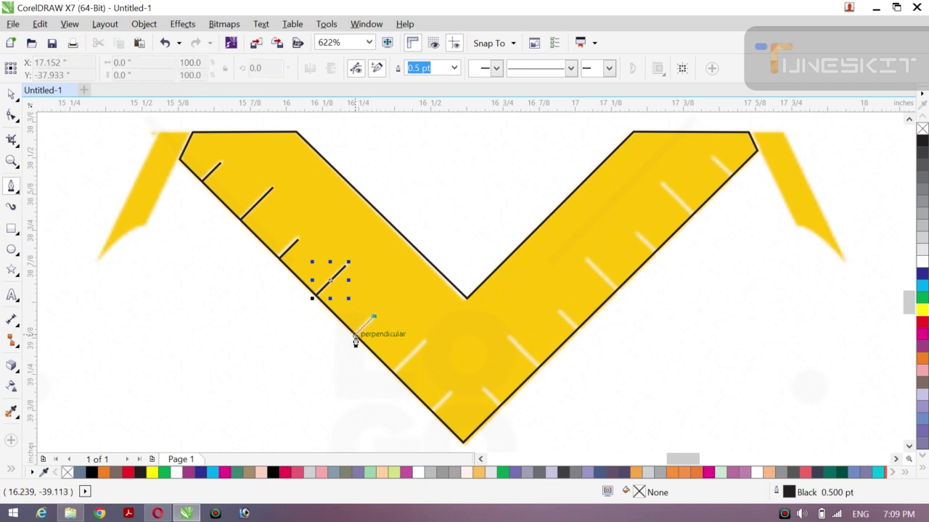
pyautogui.click(356, 338)
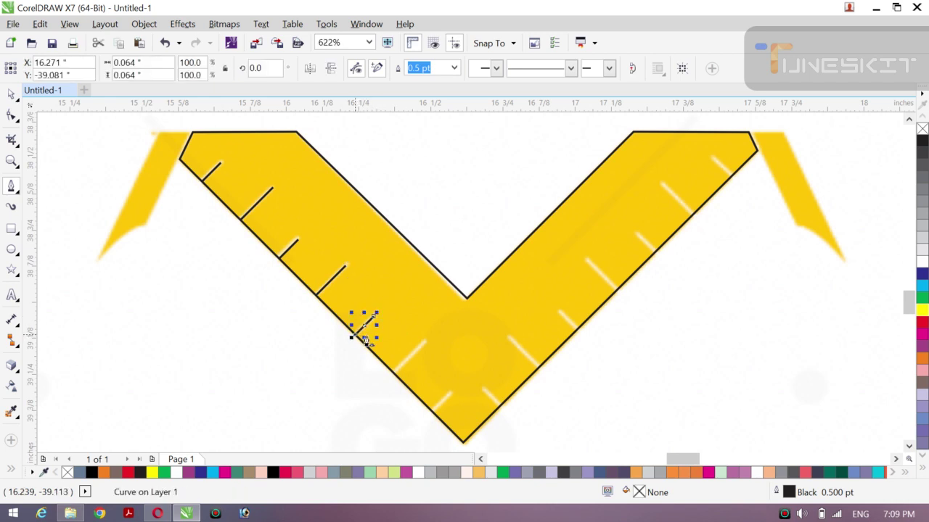
pyautogui.click(424, 343)
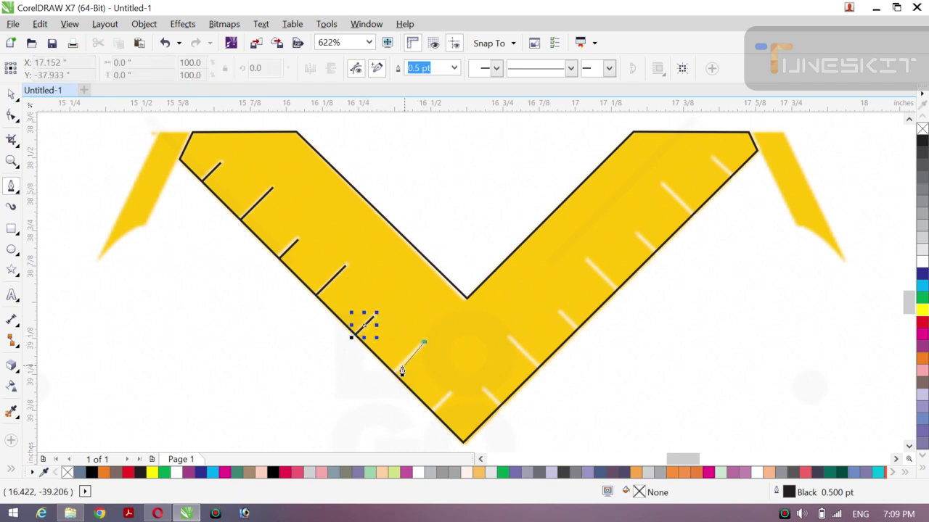
pyautogui.click(393, 375)
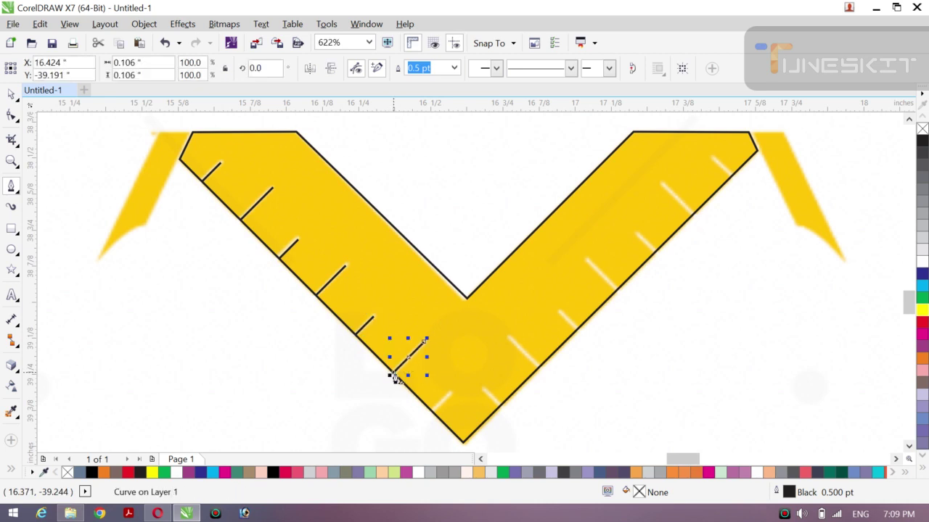
pyautogui.click(449, 393)
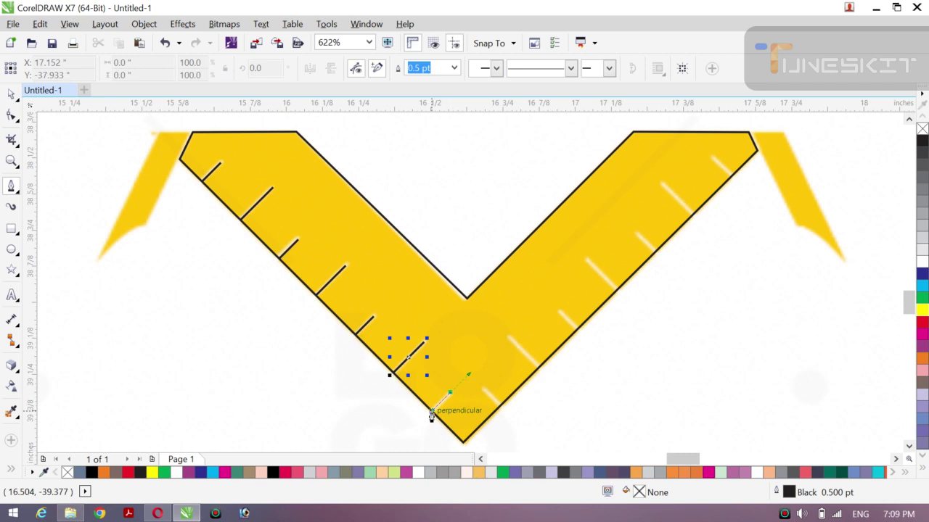
pyautogui.moveTo(433, 413); pyautogui.dragTo(450, 397)
pyautogui.click(451, 394)
pyautogui.click(432, 413)
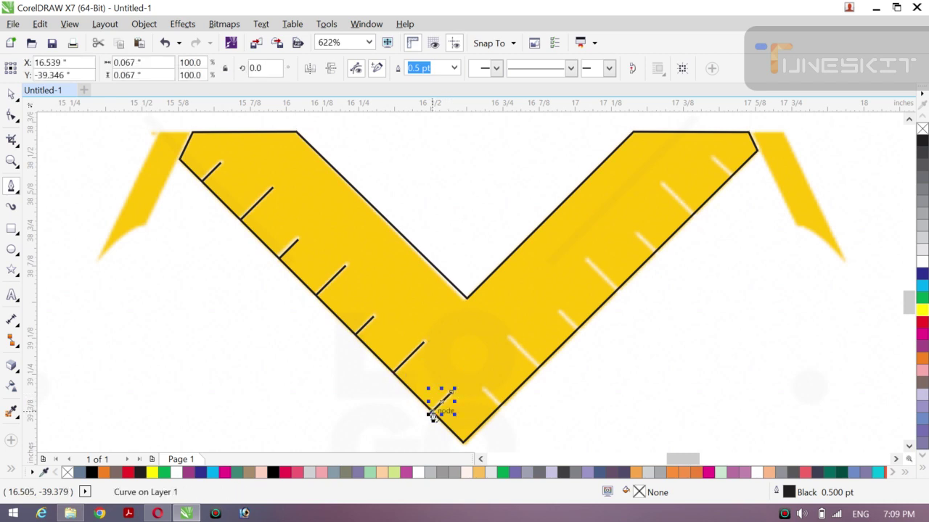
# Step: Trace the four lowest graduation marks on the square's right arm as separate straight Pen lines ending on its outer edge
pyautogui.click(484, 394)
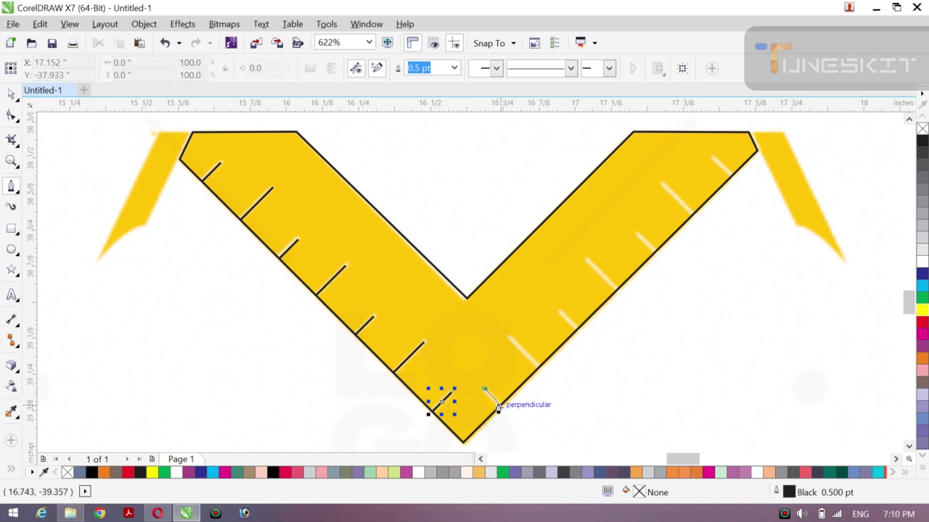
pyautogui.click(501, 407)
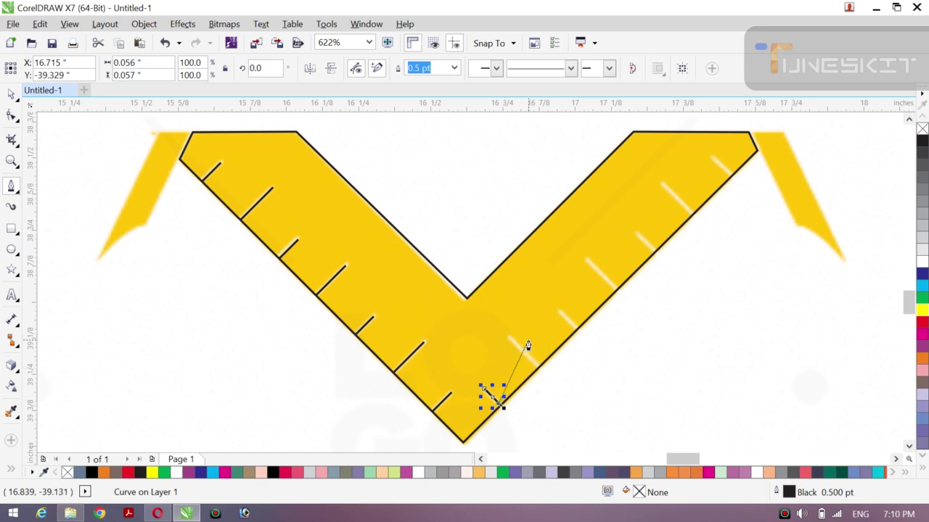
pyautogui.moveTo(509, 342); pyautogui.dragTo(533, 365)
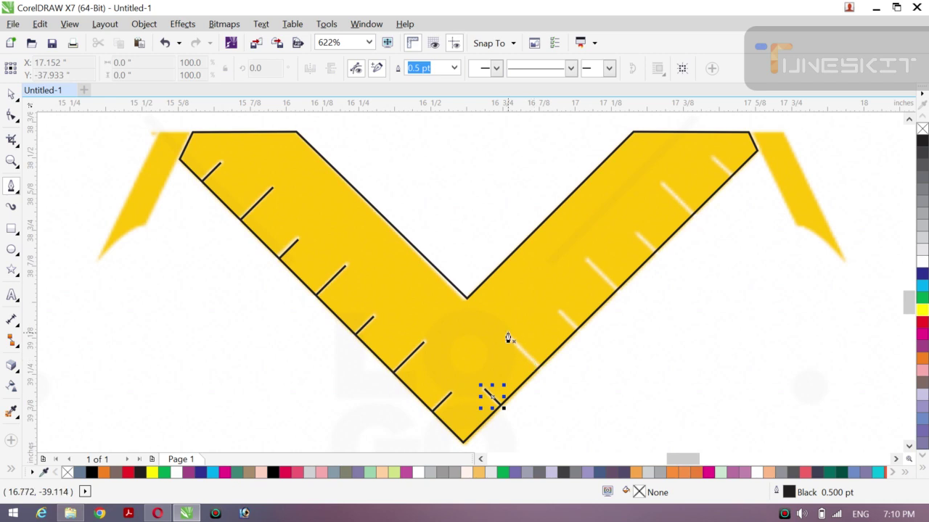
pyautogui.moveTo(508, 339); pyautogui.dragTo(539, 370)
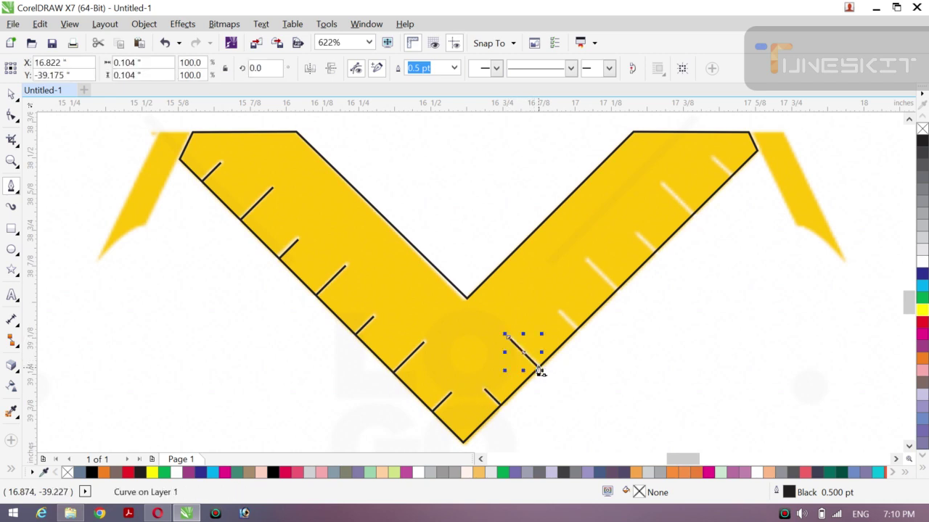
pyautogui.moveTo(560, 313); pyautogui.dragTo(579, 336)
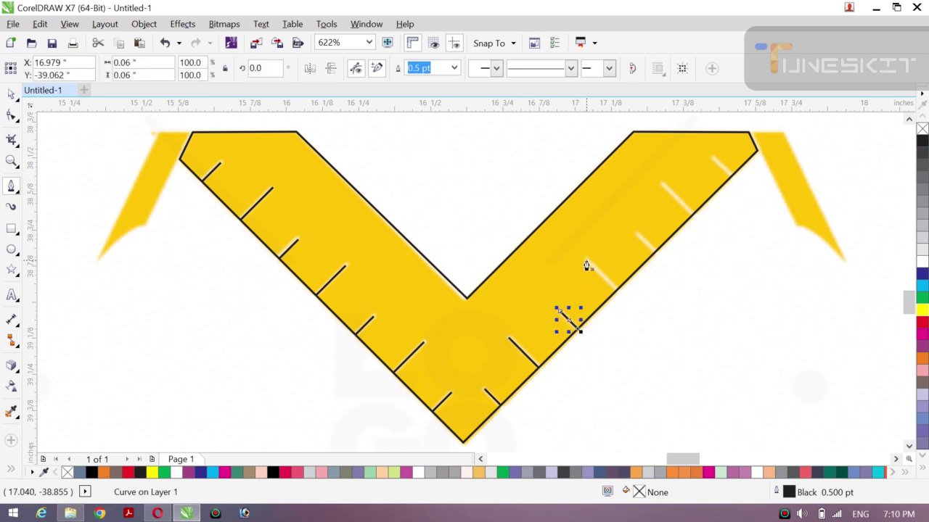
pyautogui.moveTo(586, 260); pyautogui.dragTo(616, 293)
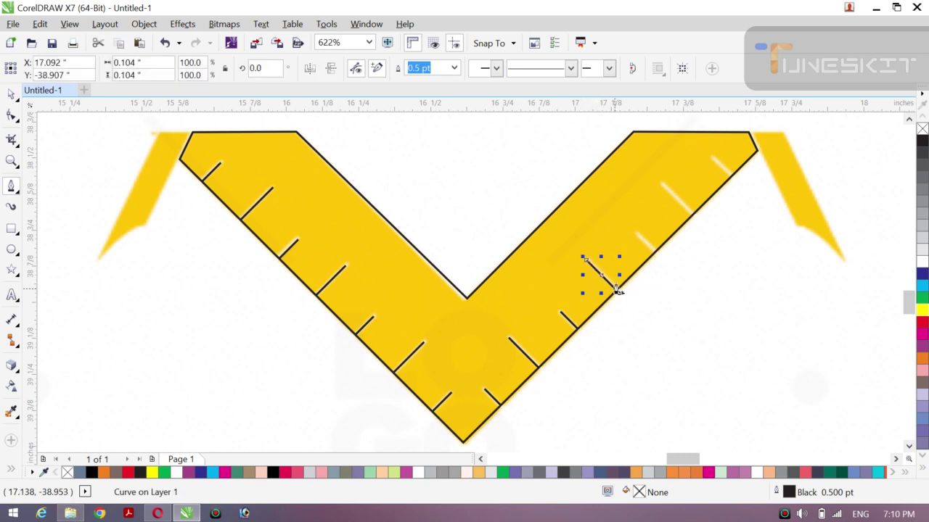
# Step: Trace the three uppermost graduation marks on the square's right arm as separate straight Pen lines ending on its outer edge
pyautogui.moveTo(637, 234); pyautogui.dragTo(652, 253)
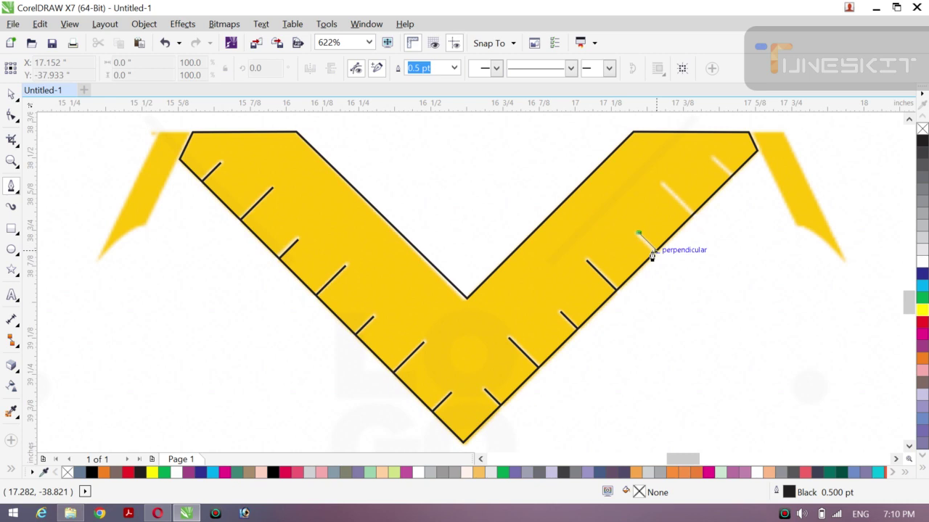
pyautogui.moveTo(653, 254)
pyautogui.mouseDown()
pyautogui.moveTo(647, 249)
pyautogui.moveTo(655, 255)
pyautogui.mouseUp()
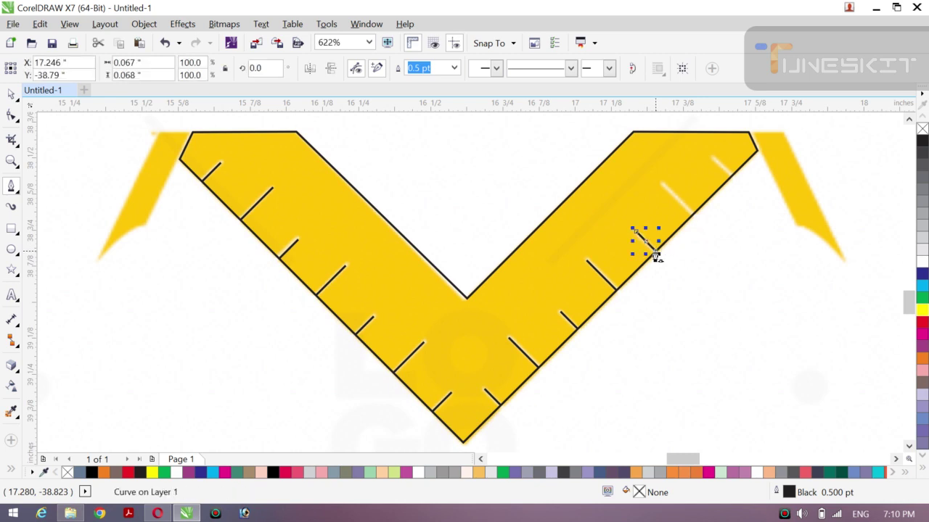
pyautogui.moveTo(662, 183); pyautogui.dragTo(691, 216)
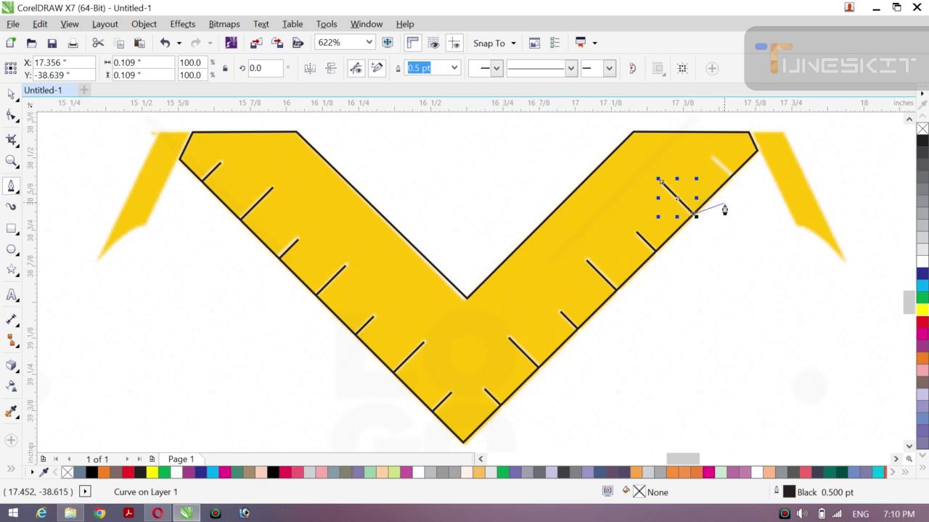
pyautogui.click(715, 157)
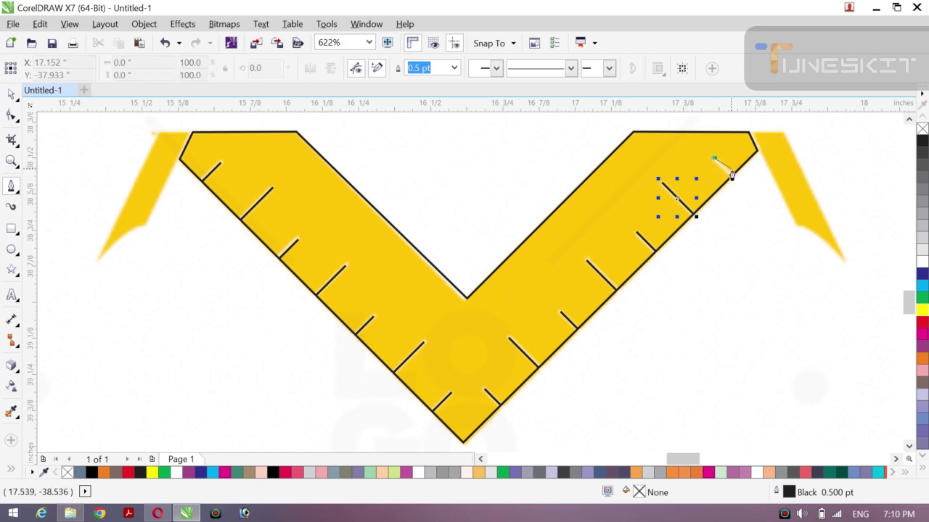
pyautogui.click(731, 178)
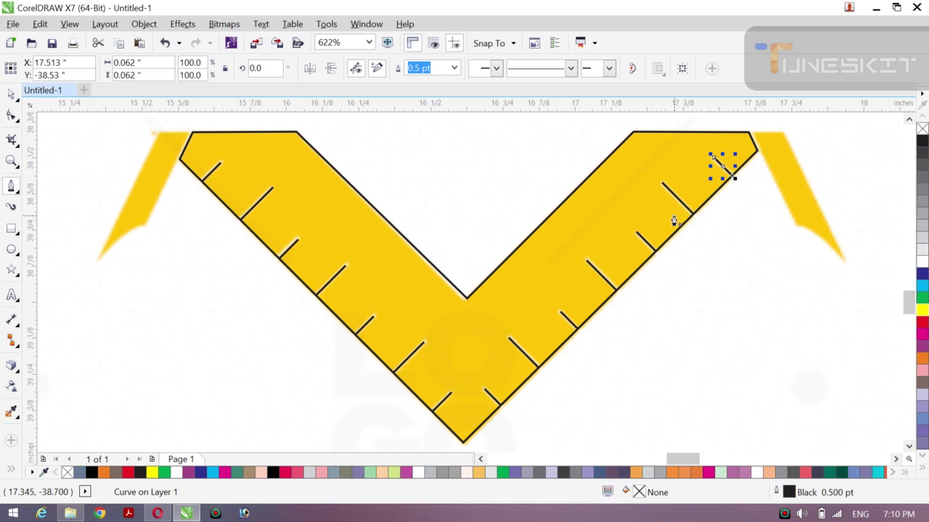
pyautogui.click(16, 99)
pyautogui.click(26, 96)
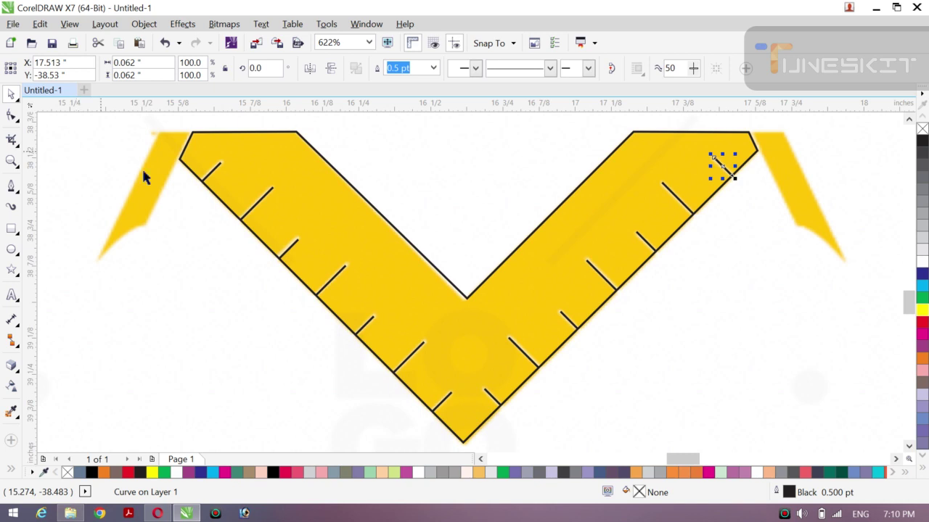
# Step: Trace the detached left compass tip as a closed four-node Pen outline about 0.33 by 0.44 inches, sharing the square's upper left corner
pyautogui.click(17, 192)
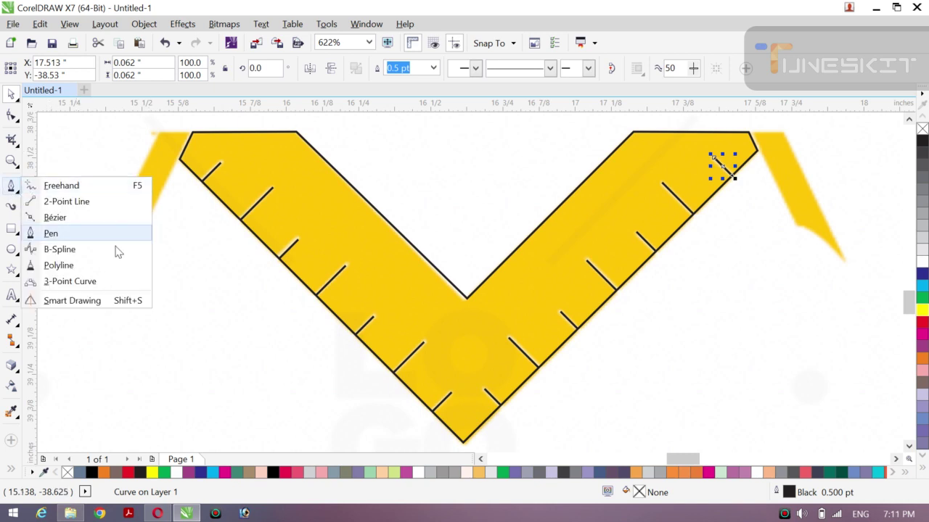
pyautogui.click(208, 297)
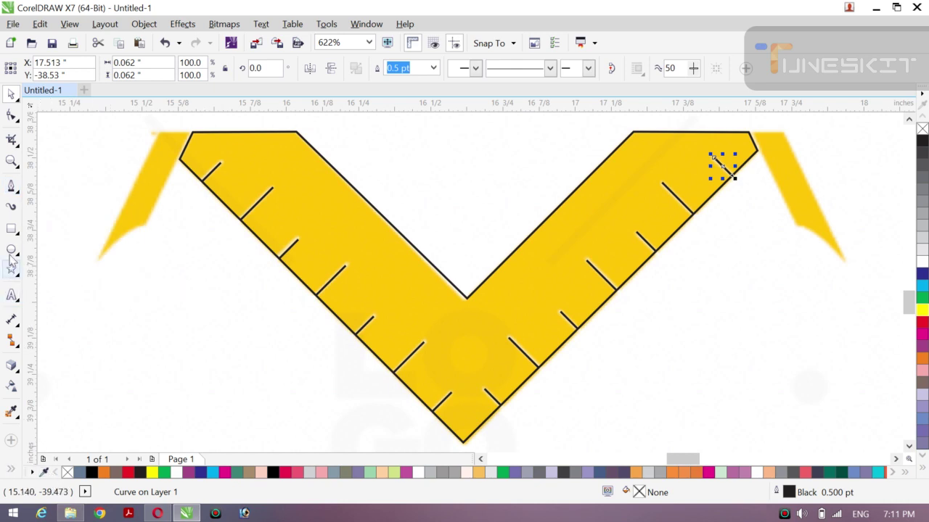
pyautogui.click(11, 189)
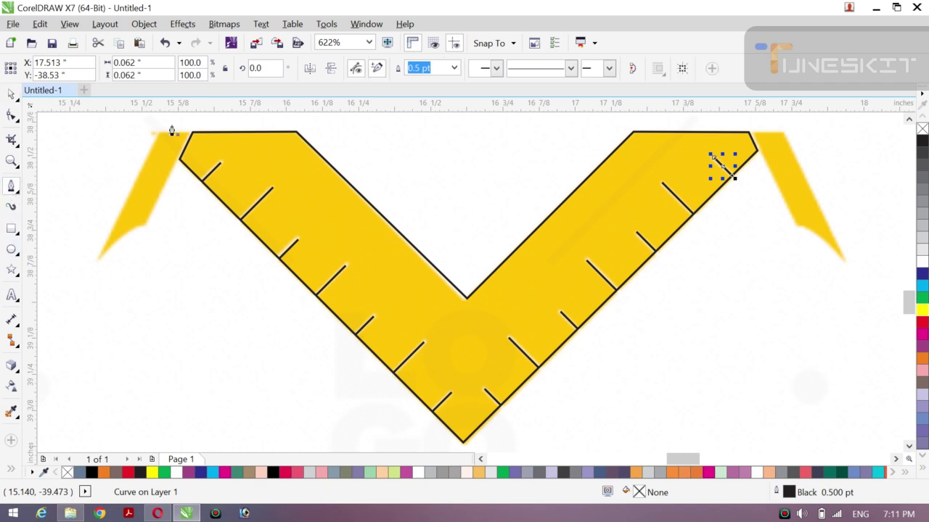
pyautogui.click(191, 133)
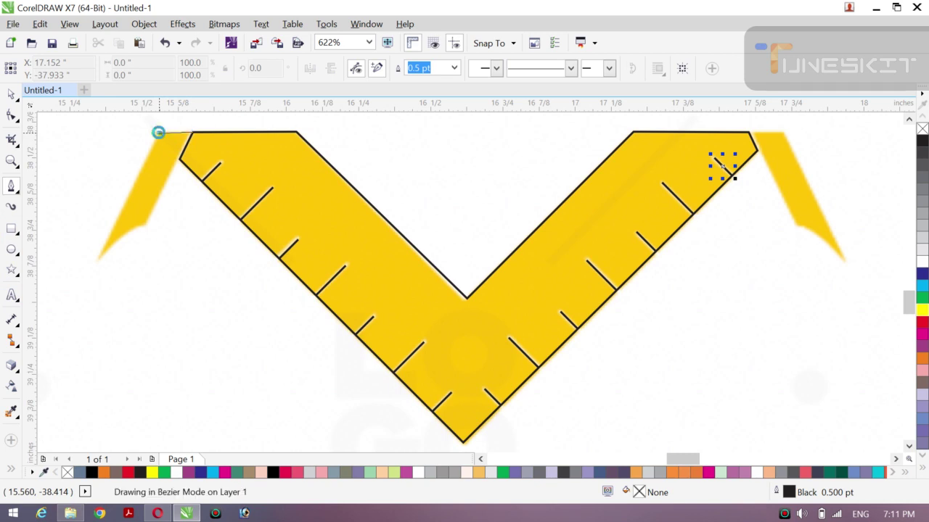
pyautogui.click(157, 133)
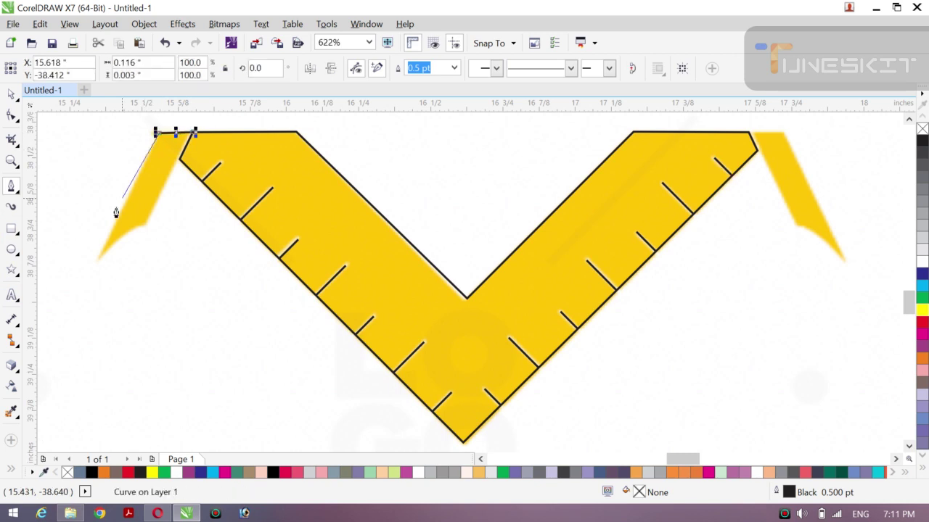
pyautogui.doubleClick(99, 261)
pyautogui.click(101, 262)
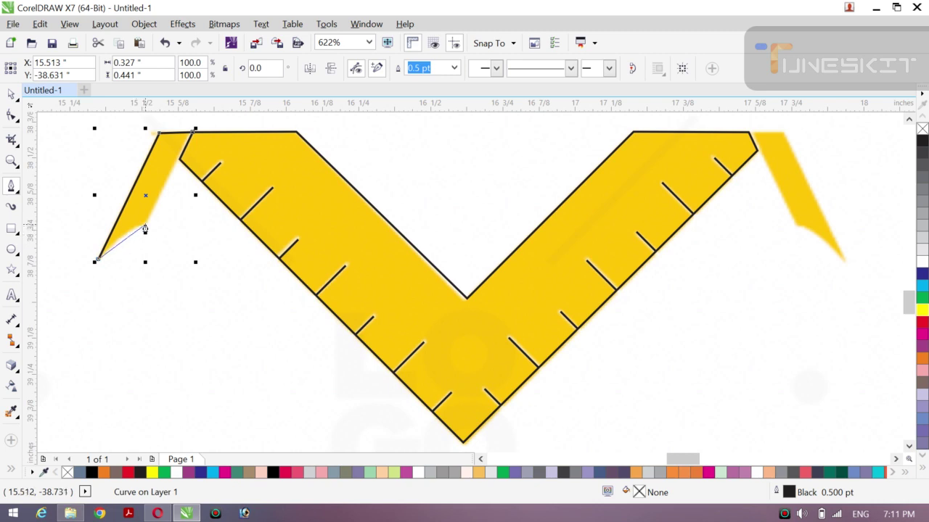
pyautogui.click(145, 228)
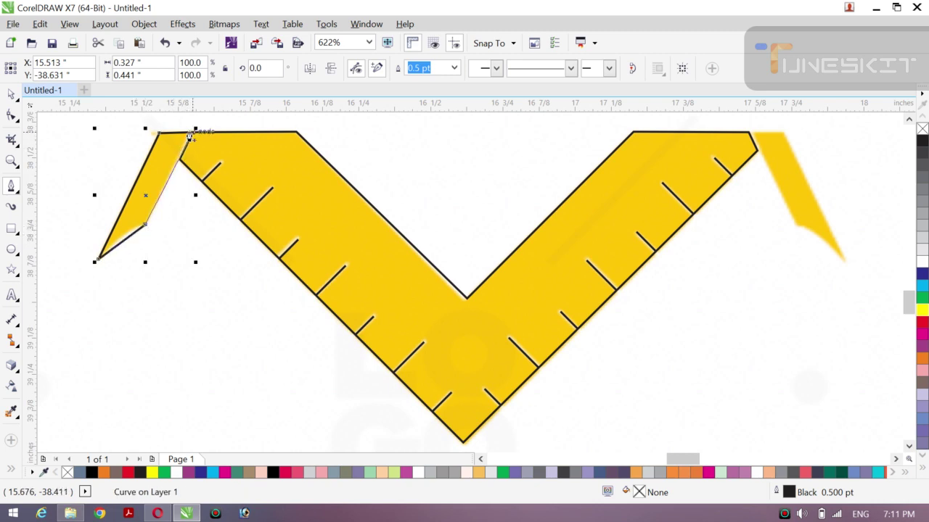
pyautogui.click(191, 136)
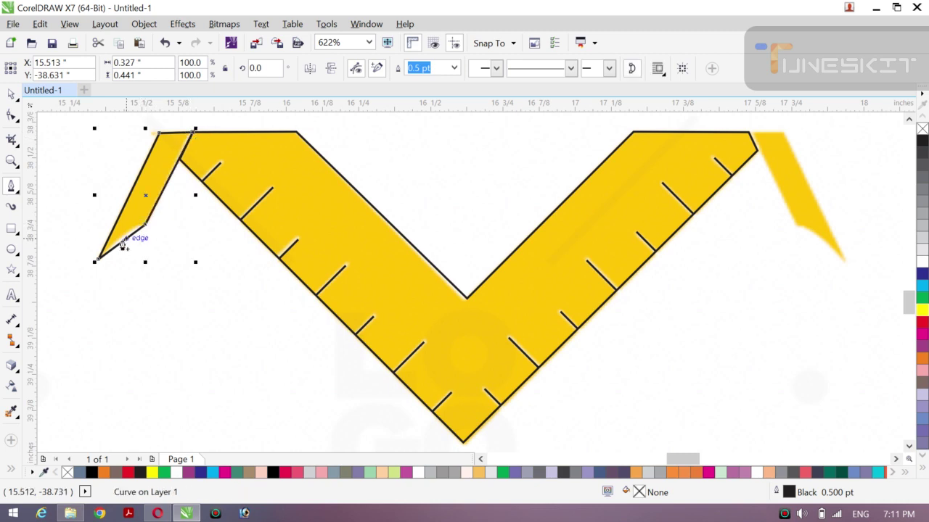
pyautogui.click(11, 95)
pyautogui.click(48, 92)
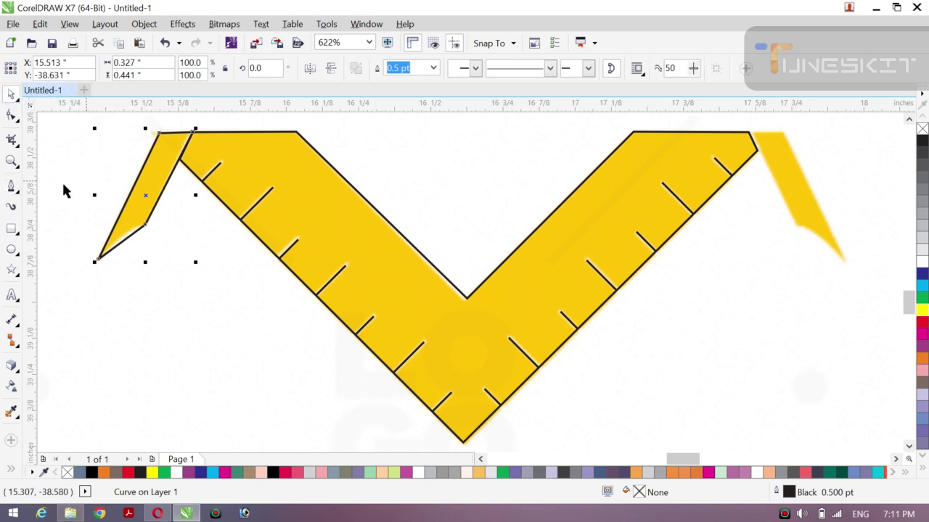
# Step: Convert the left tip's short lower edge to a curve and bend it inward to match the bitmap's concave edge
pyautogui.click(11, 115)
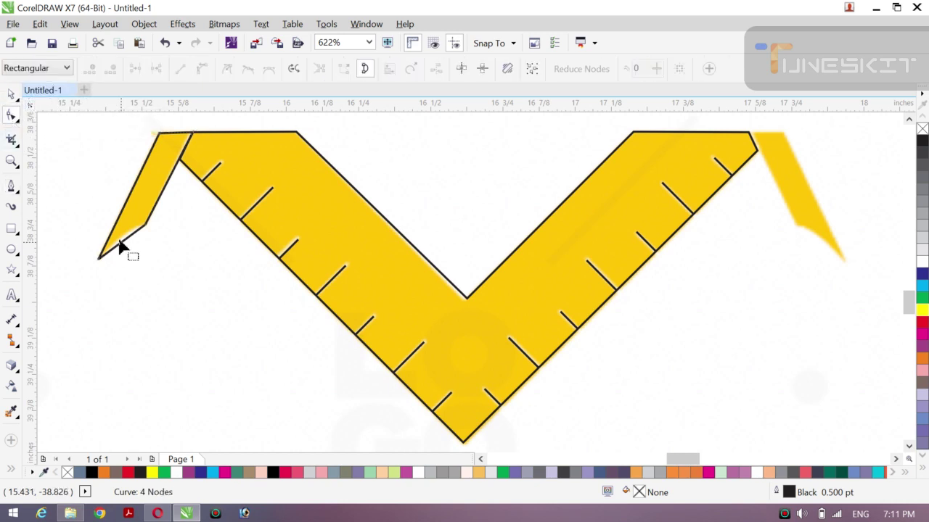
pyautogui.click(125, 241)
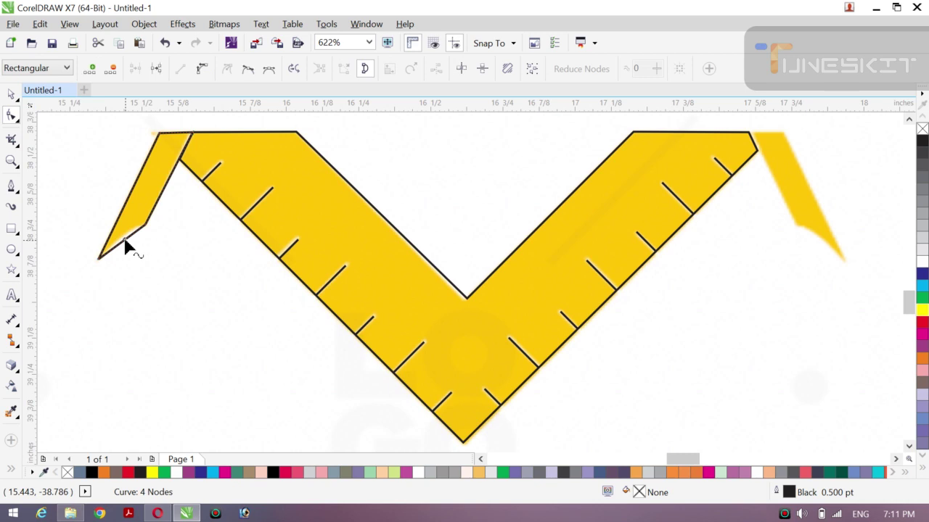
pyautogui.rightClick(125, 245)
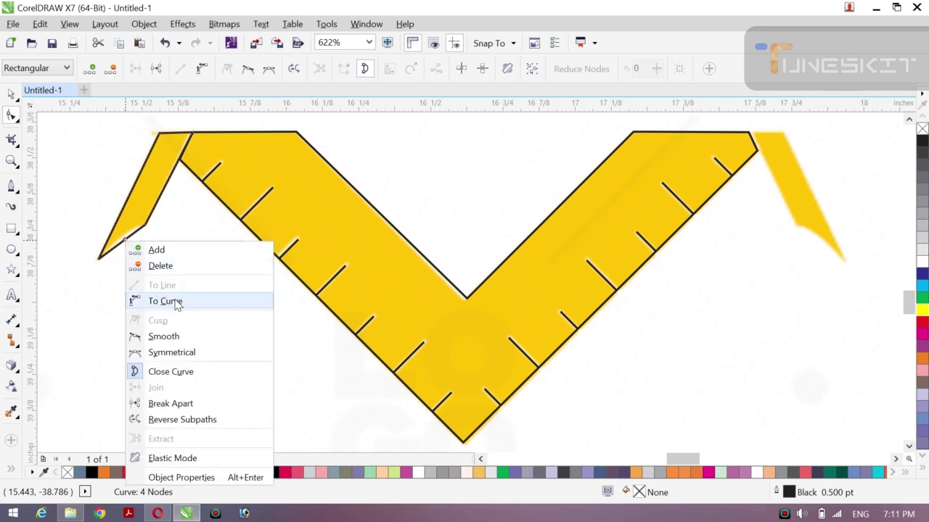
pyautogui.click(171, 301)
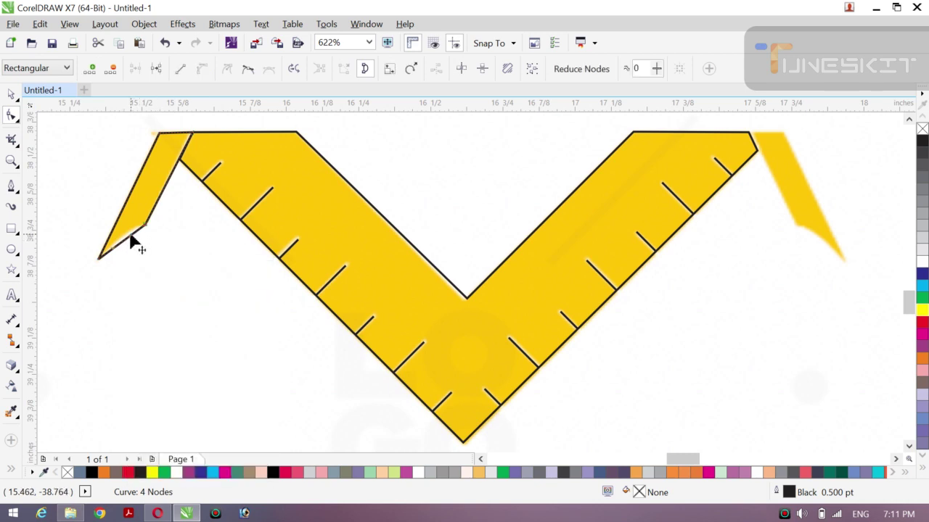
pyautogui.moveTo(130, 236); pyautogui.dragTo(128, 229)
pyautogui.moveTo(114, 248); pyautogui.dragTo(114, 248)
# Step: Place a copy of the left compass tip outline beside the square's right arm, over the bitmap's right tip
pyautogui.click(16, 98)
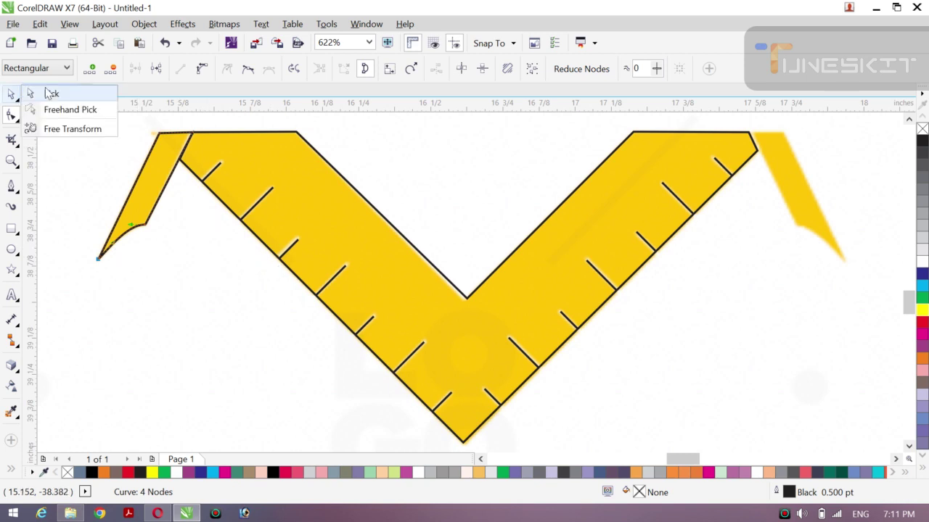
pyautogui.click(48, 92)
pyautogui.moveTo(142, 203); pyautogui.dragTo(759, 232)
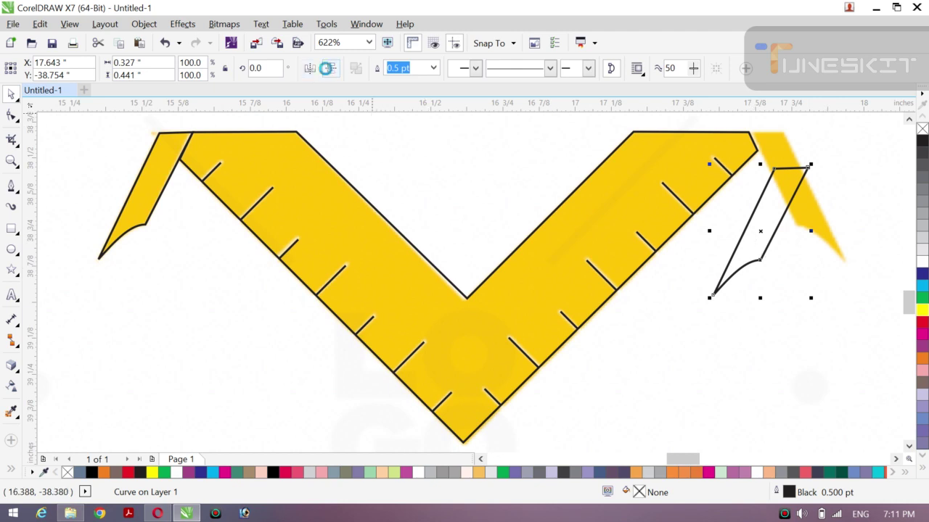
# Step: Mirror the copied compass tip horizontally and fit it over the bitmap's right tip, against the square's upper right corner
pyautogui.click(329, 69)
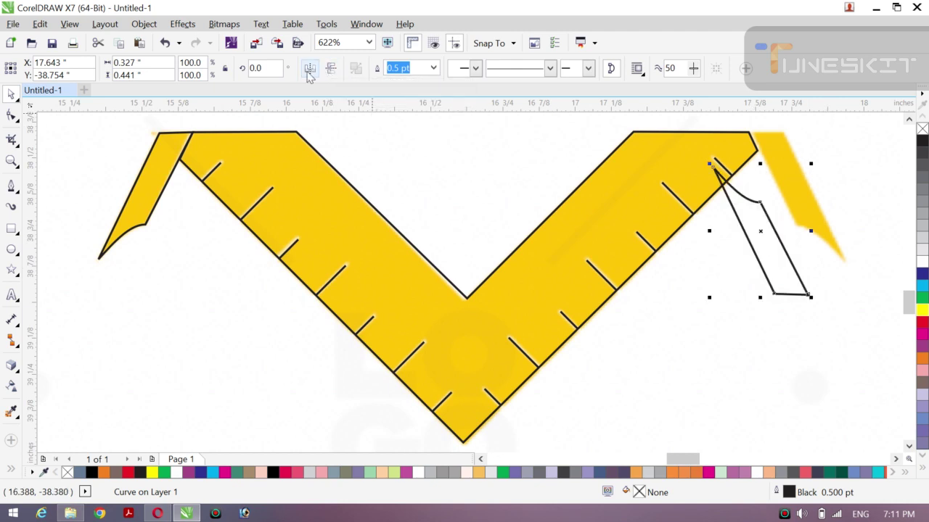
pyautogui.click(309, 69)
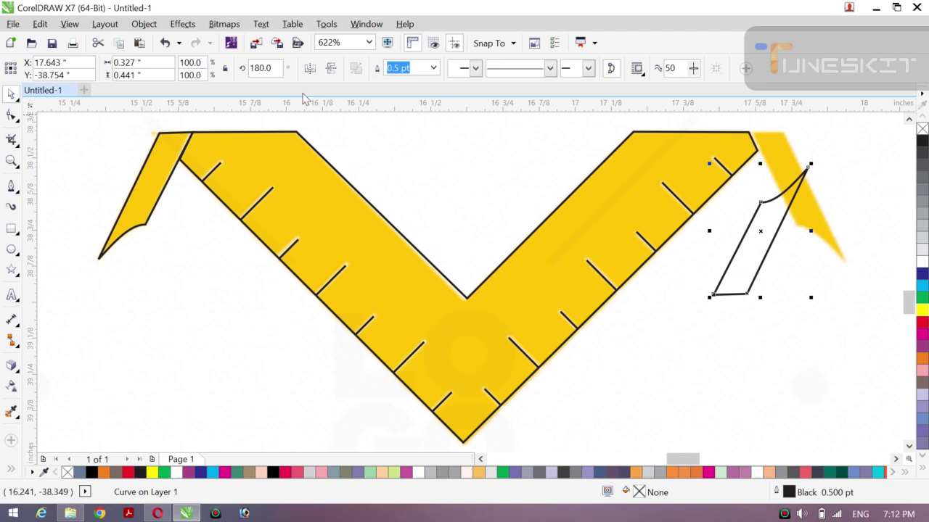
pyautogui.click(331, 68)
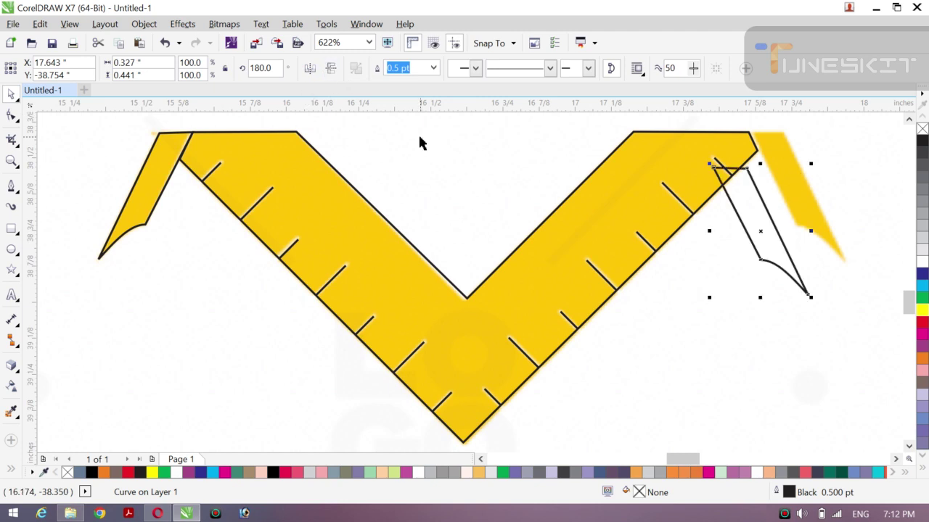
pyautogui.moveTo(761, 232); pyautogui.dragTo(799, 198)
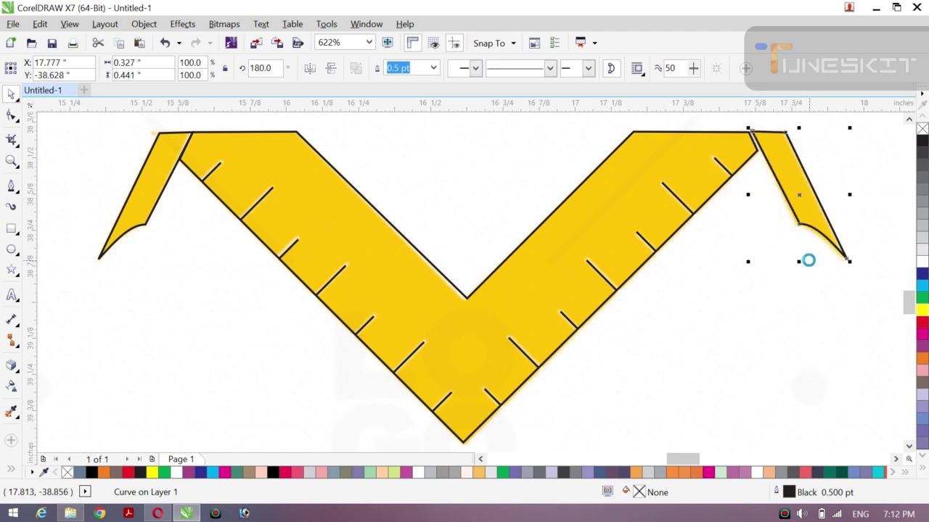
# Step: Move the reference bitmap off the traced outlines to their left and shrink it to about 2.09 inches square
pyautogui.press('z')
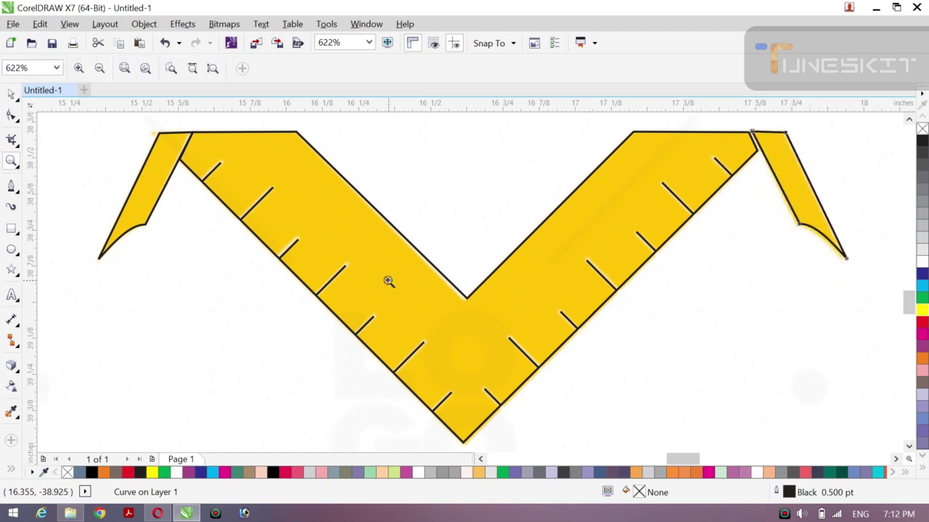
pyautogui.click(102, 68)
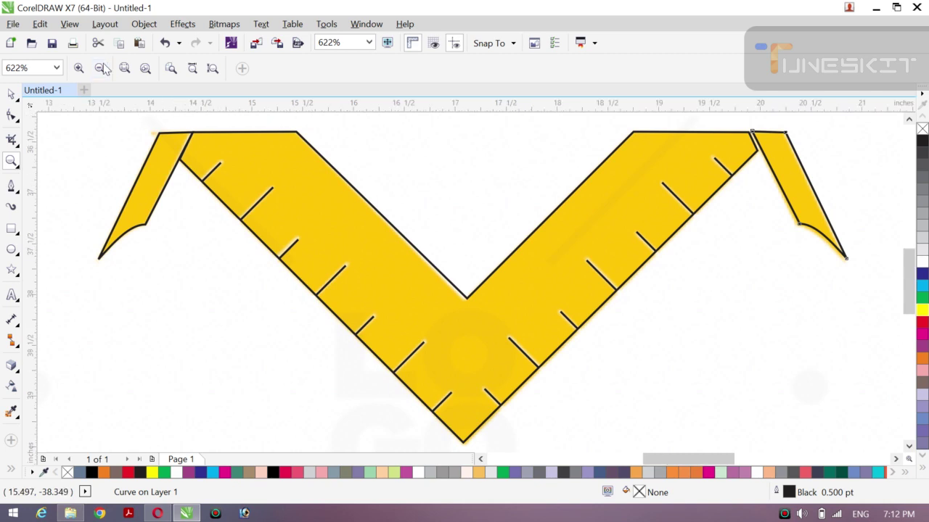
pyautogui.click(14, 98)
pyautogui.click(85, 178)
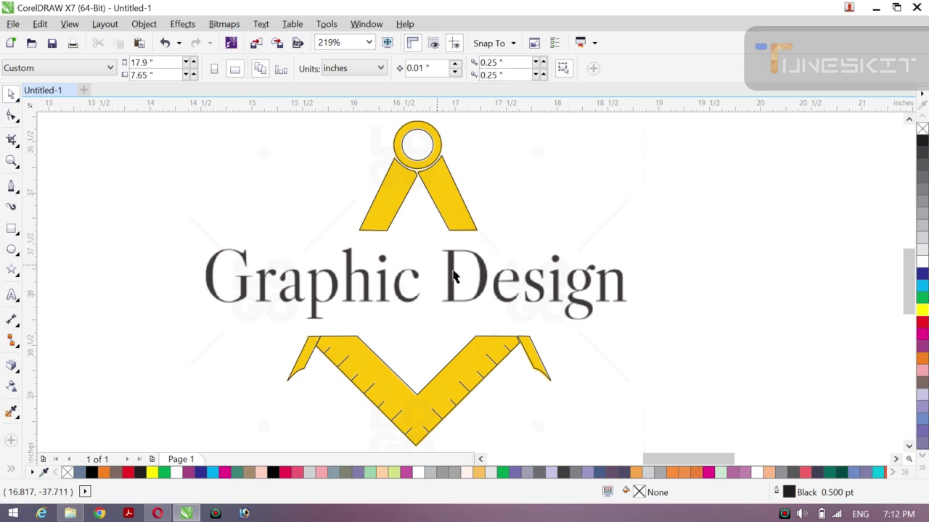
pyautogui.moveTo(453, 295); pyautogui.dragTo(354, 291)
pyautogui.moveTo(278, 293); pyautogui.dragTo(245, 377)
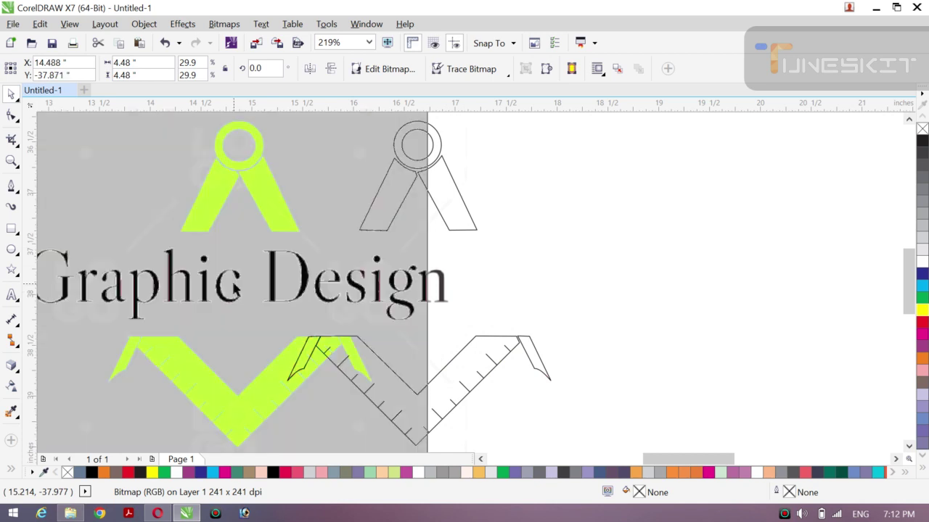
pyautogui.moveTo(246, 326); pyautogui.dragTo(244, 312)
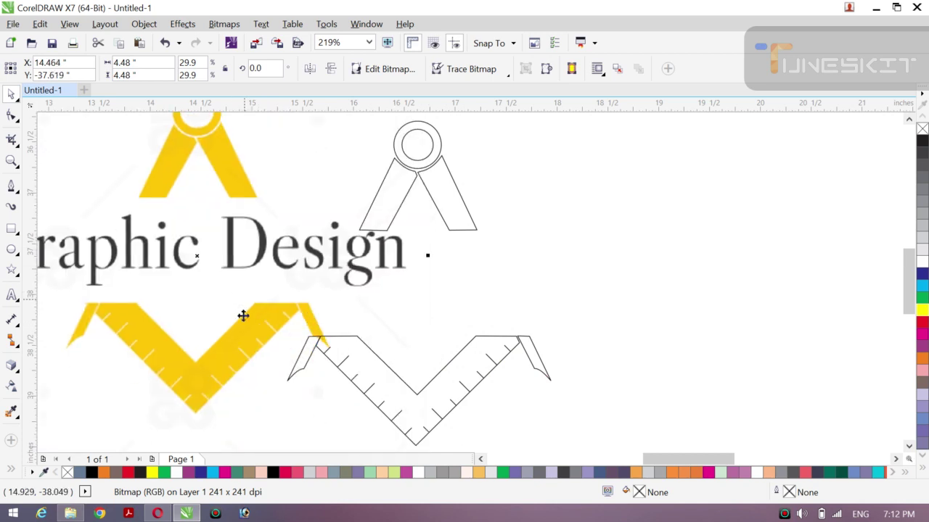
pyautogui.moveTo(236, 360); pyautogui.dragTo(248, 298)
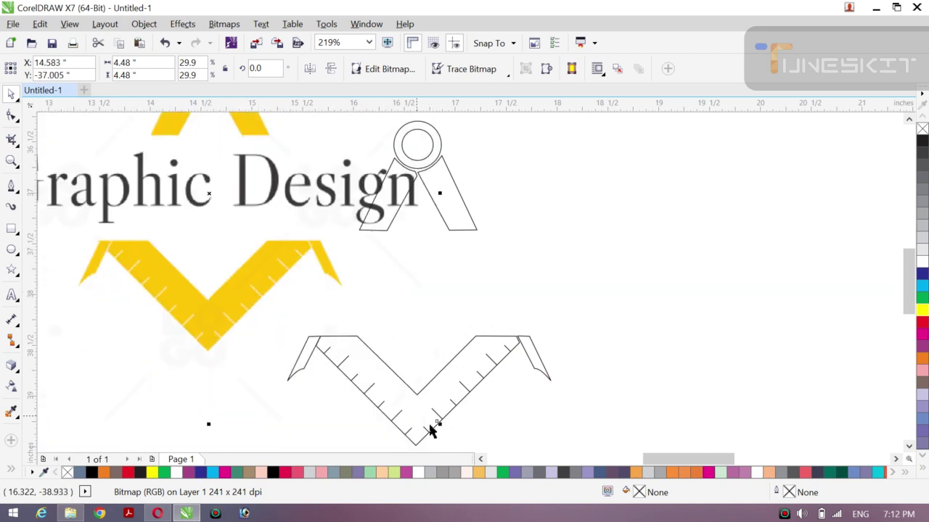
pyautogui.moveTo(438, 425); pyautogui.dragTo(315, 375)
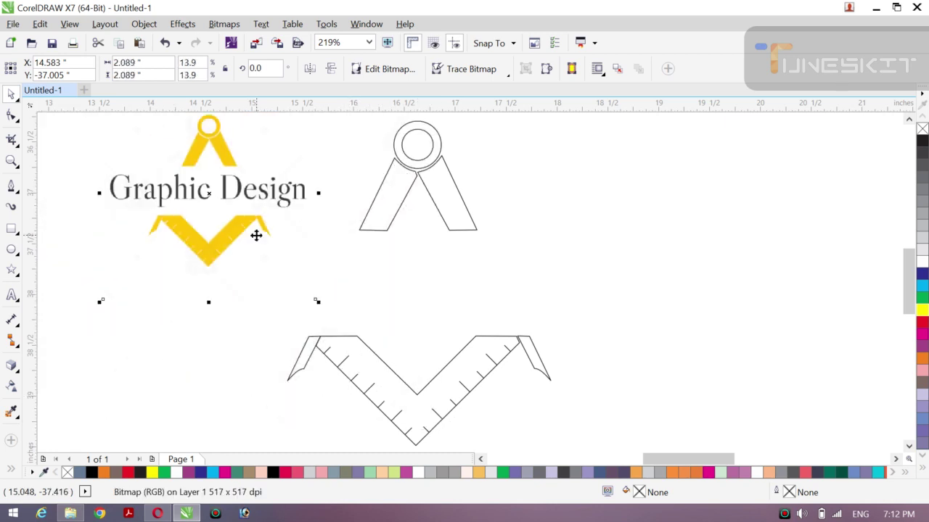
pyautogui.moveTo(255, 234); pyautogui.dragTo(217, 298)
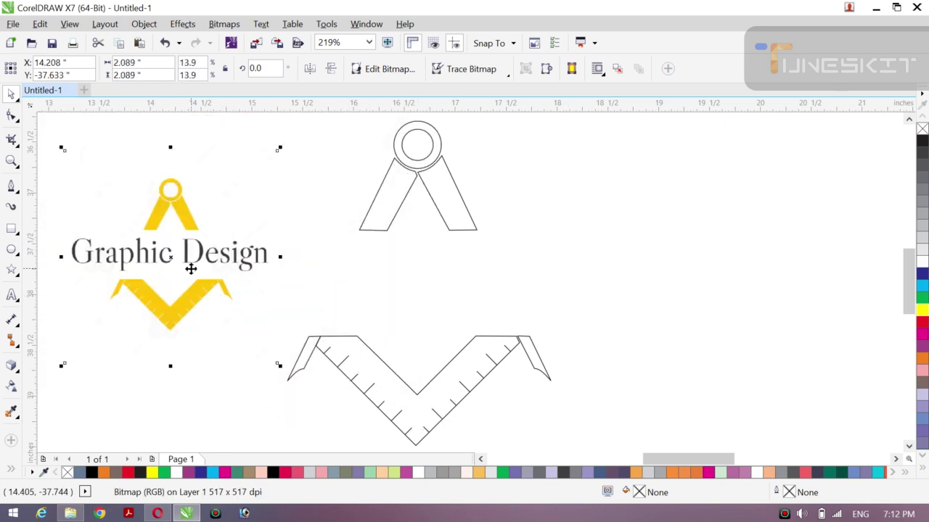
# Step: Add the artistic text "Graphics Design" in Arial 24 pt on the empty area beside the compass outlines
pyautogui.click(11, 296)
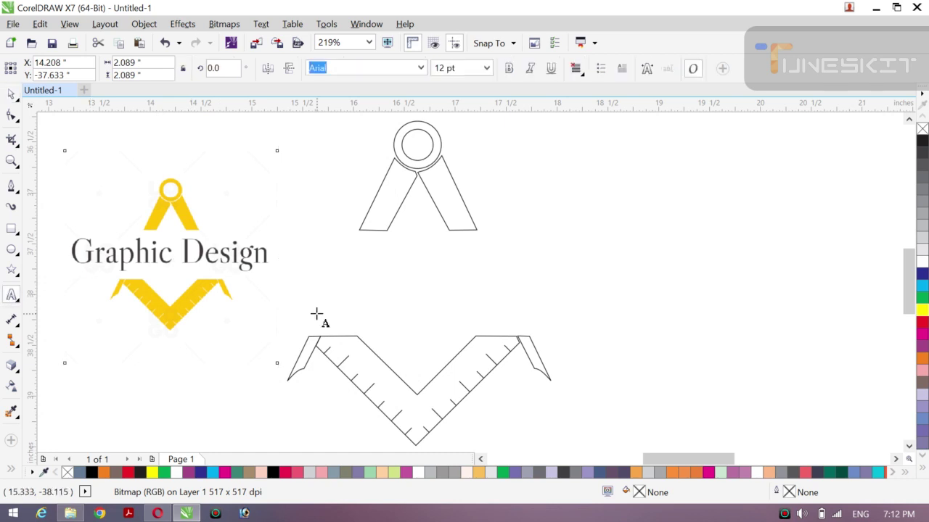
pyautogui.click(549, 234)
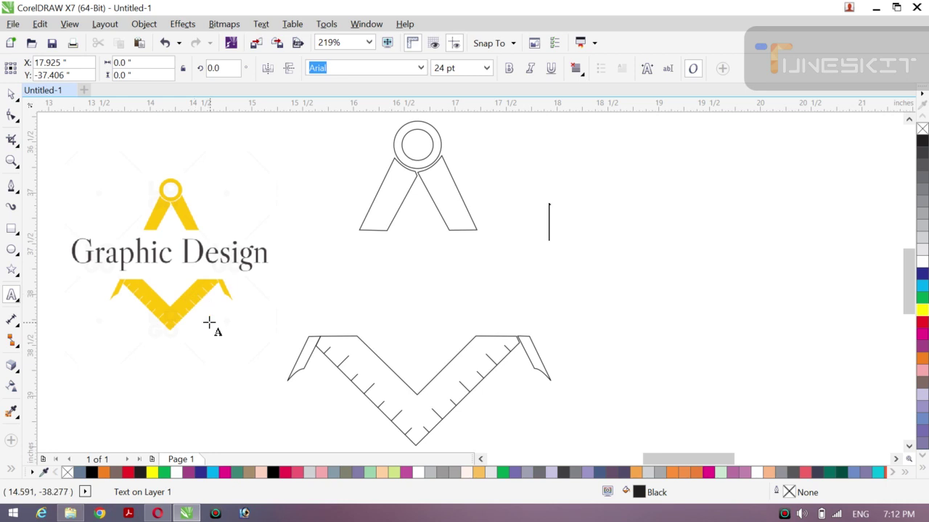
pyautogui.write('G')
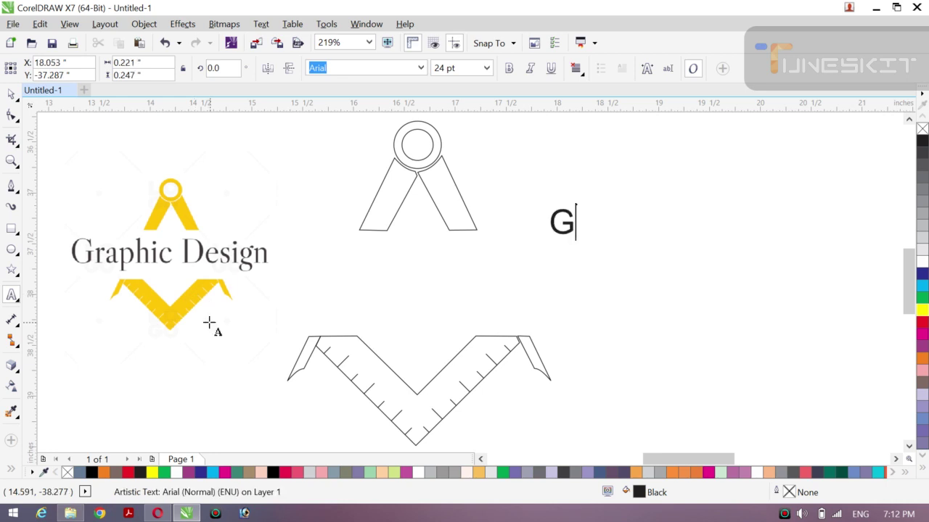
pyautogui.write('raphi')
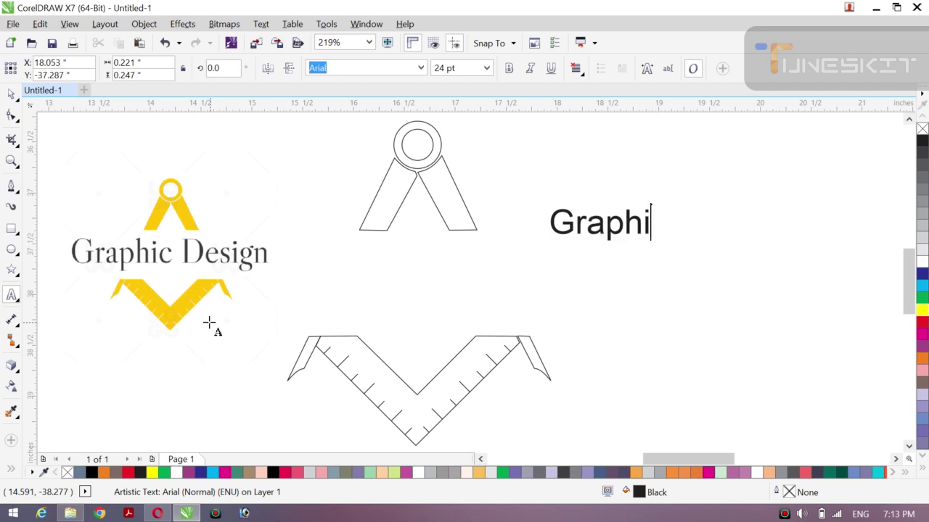
pyautogui.write('cs')
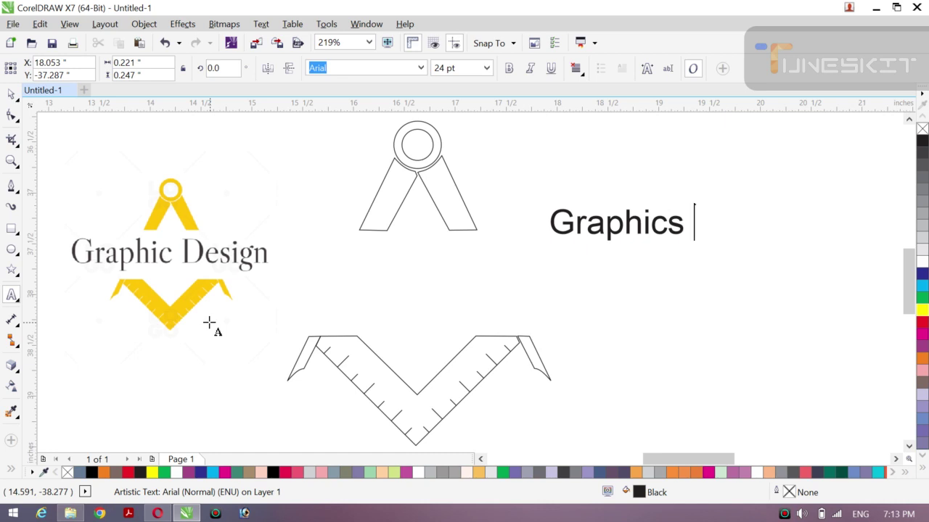
pyautogui.write('Design')
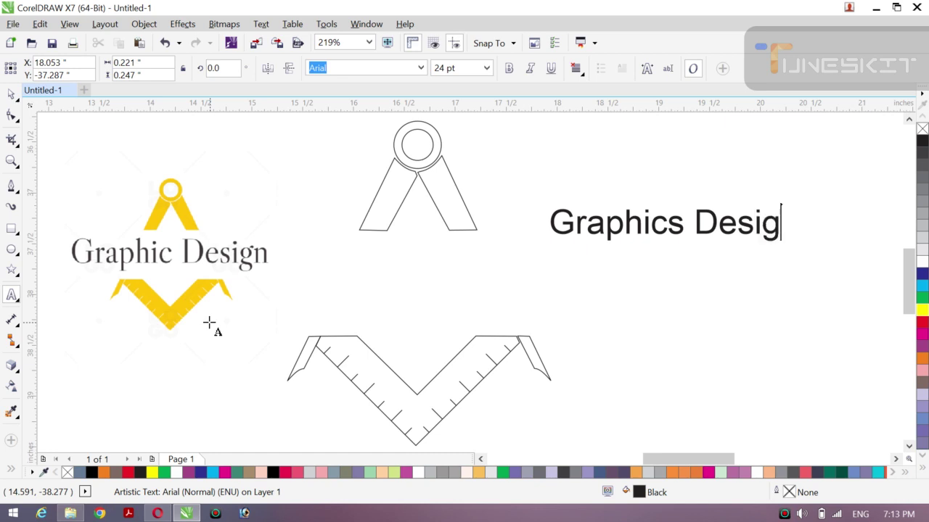
pyautogui.click(15, 98)
pyautogui.click(36, 95)
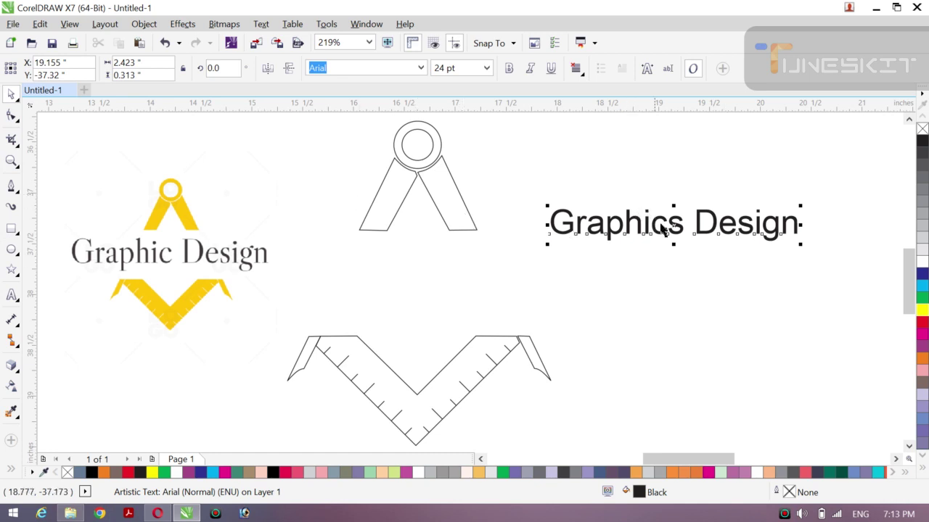
# Step: Place the text between the compass legs and the square, make it bold and enlarge it to about 27.5 pt
pyautogui.moveTo(673, 225); pyautogui.dragTo(444, 285)
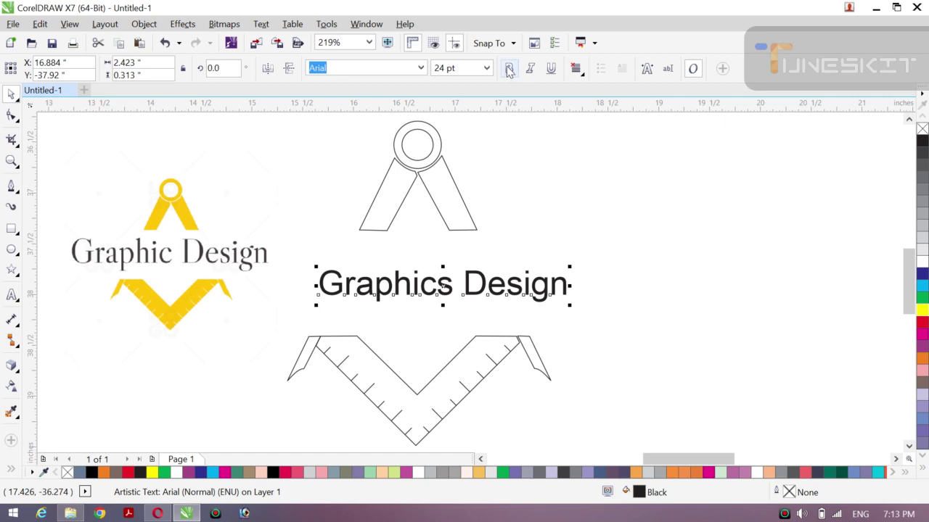
pyautogui.click(509, 68)
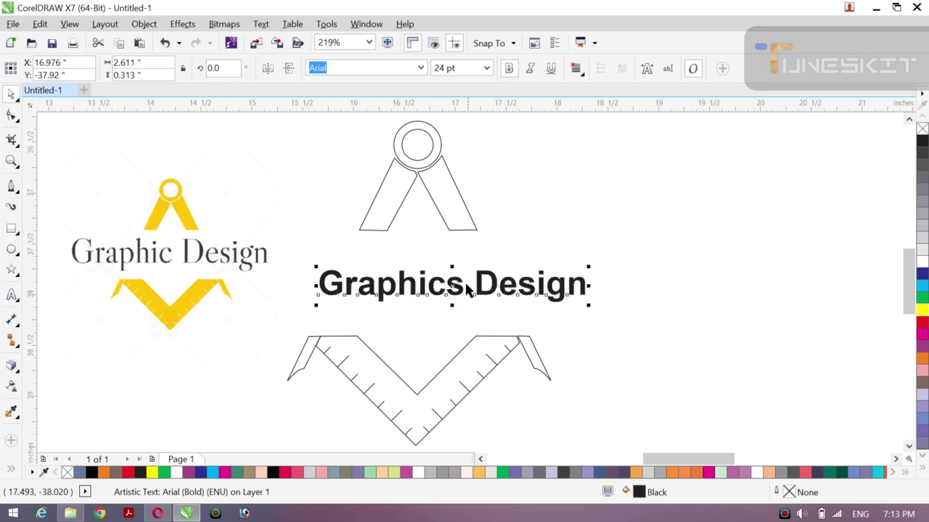
pyautogui.moveTo(466, 289); pyautogui.dragTo(448, 287)
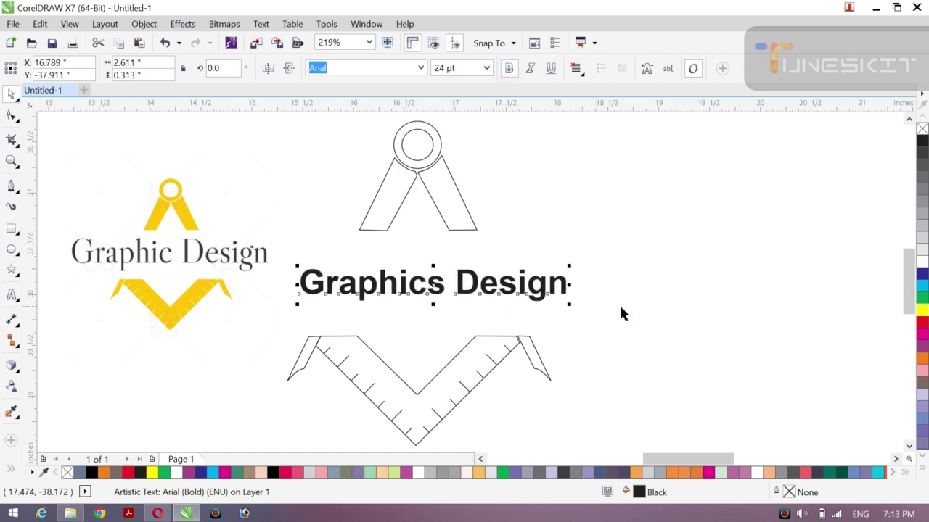
pyautogui.moveTo(570, 305); pyautogui.dragTo(588, 316)
# Step: Shift the reference bitmap slightly up and to the left, clear of the enlarged text
pyautogui.click(198, 263)
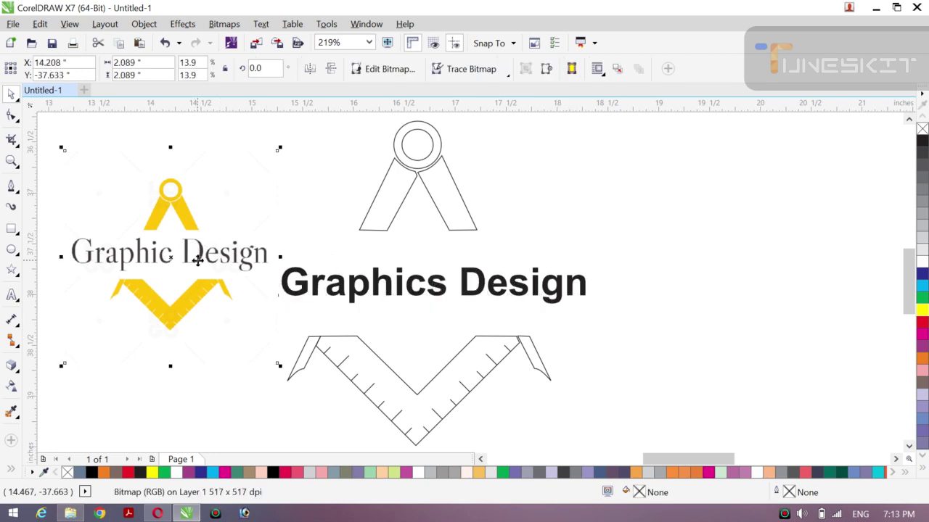
pyautogui.moveTo(198, 261); pyautogui.dragTo(180, 235)
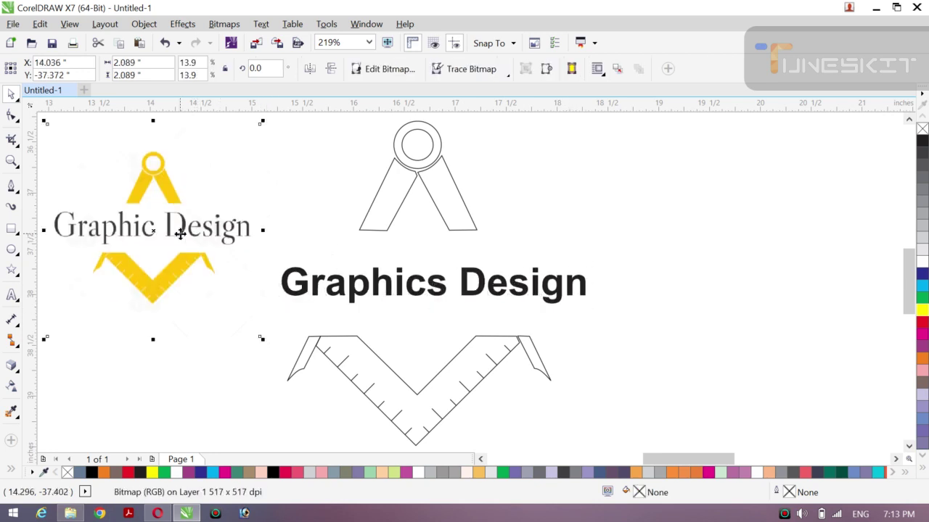
pyautogui.click(651, 289)
# Step: Move the text below the reference bitmap and change its font to CorelDraw
pyautogui.click(476, 290)
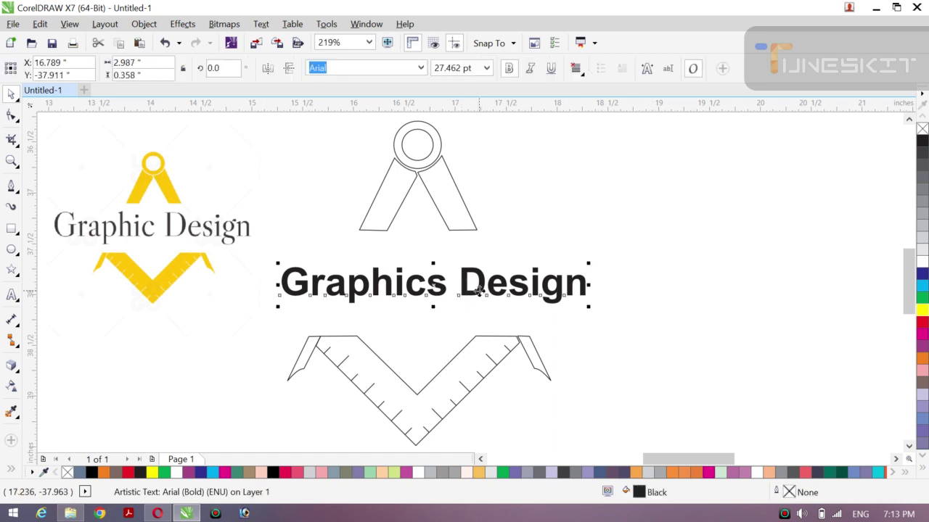
pyautogui.click(420, 67)
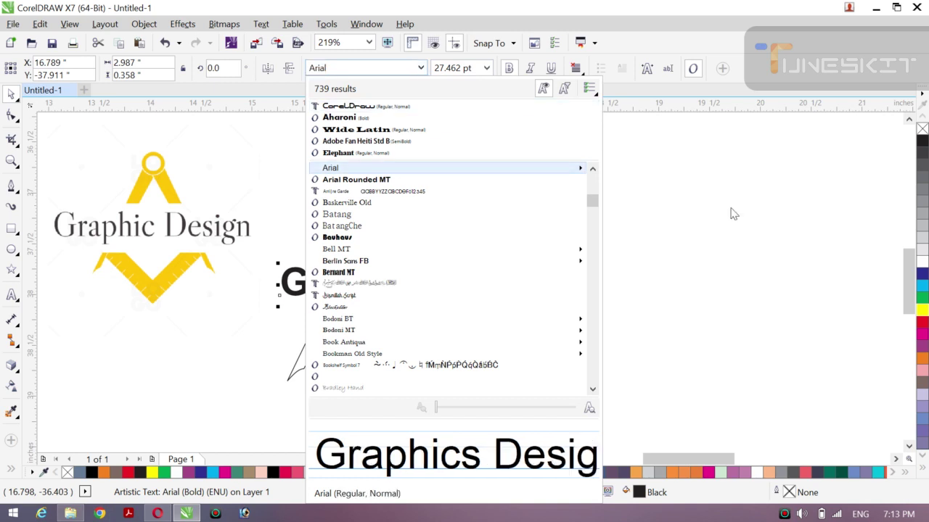
pyautogui.click(730, 211)
pyautogui.moveTo(433, 283); pyautogui.dragTo(215, 350)
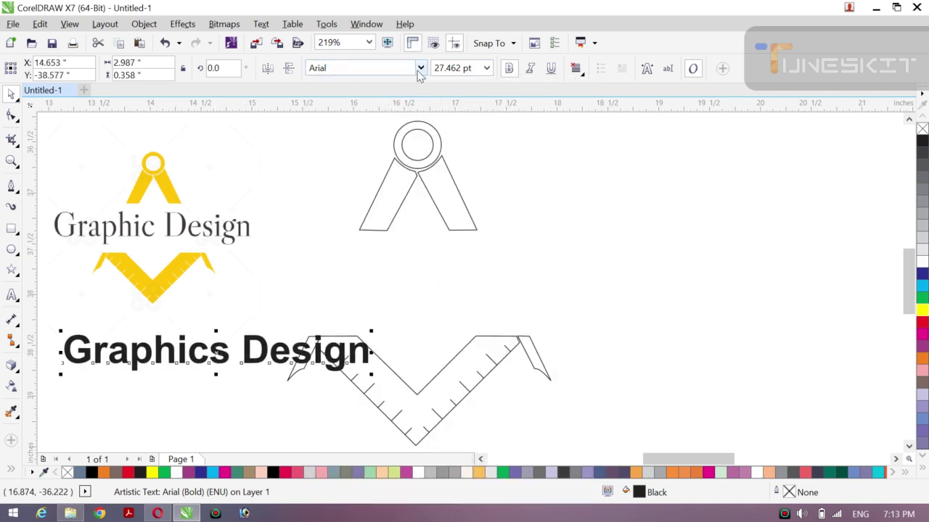
pyautogui.click(420, 69)
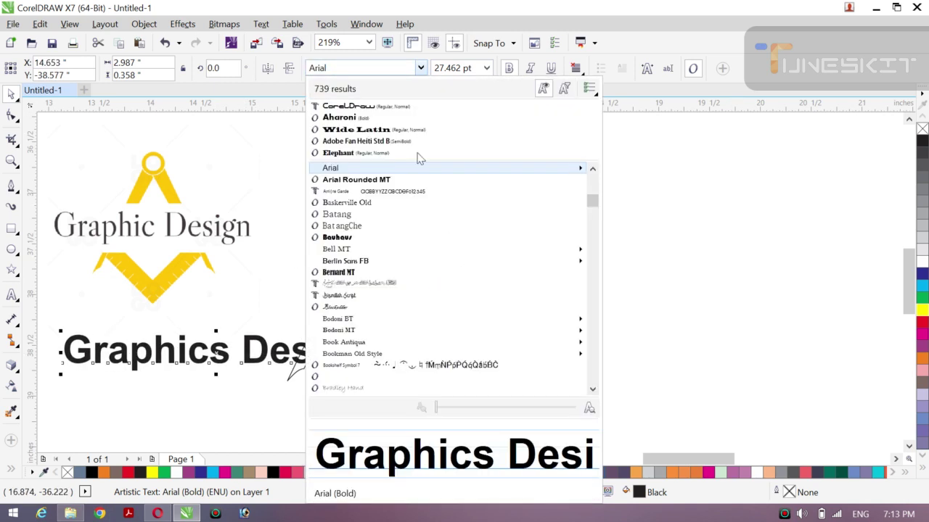
pyautogui.click(368, 111)
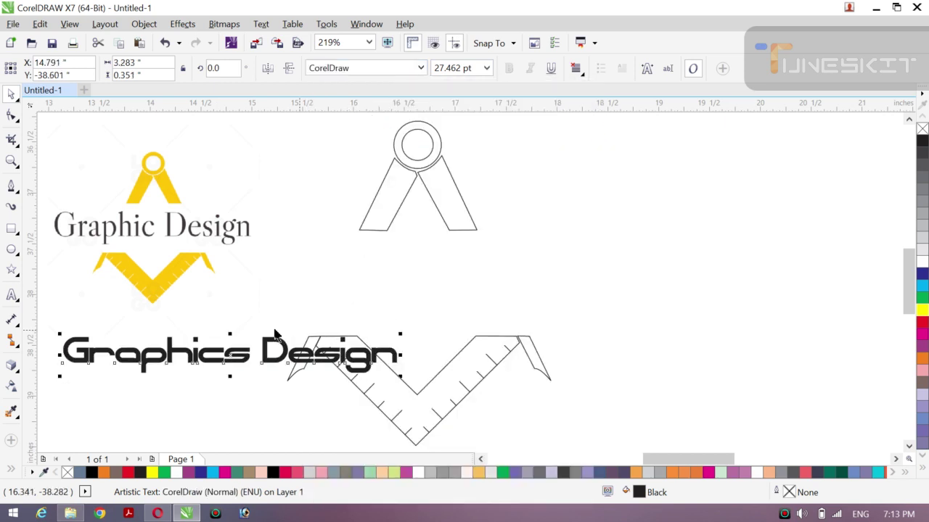
pyautogui.click(421, 67)
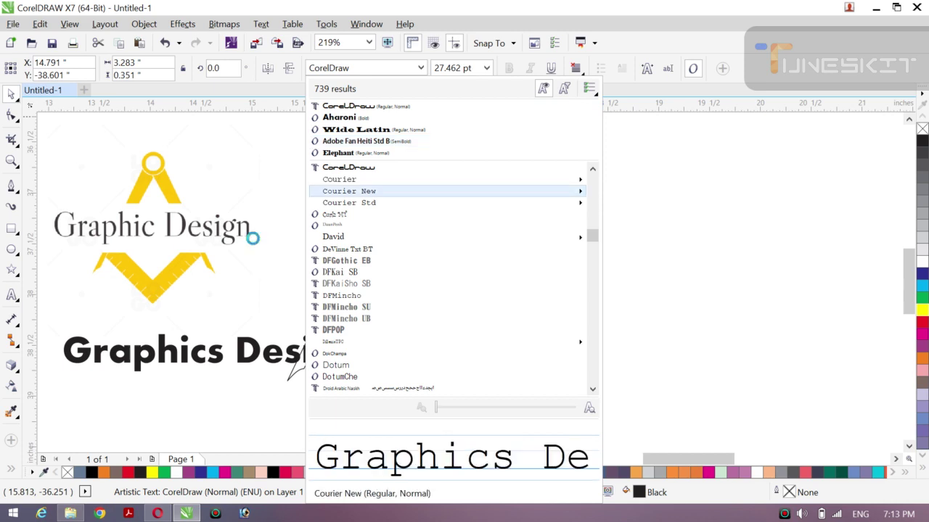
pyautogui.click(359, 168)
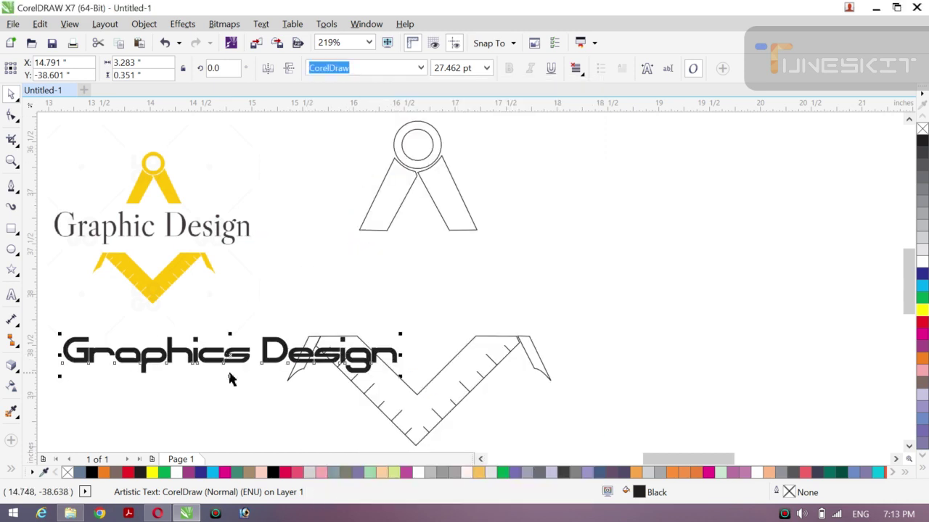
# Step: Return the text between the compass and square outlines, stretching it taller and scaling it to about 2.85 by 0.60 inches
pyautogui.moveTo(228, 371); pyautogui.dragTo(417, 319)
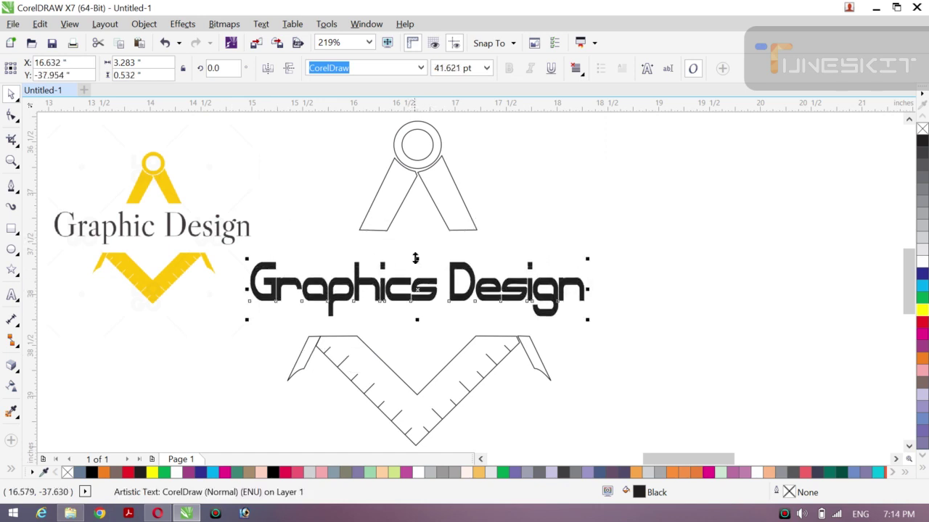
pyautogui.moveTo(416, 260); pyautogui.dragTo(415, 245)
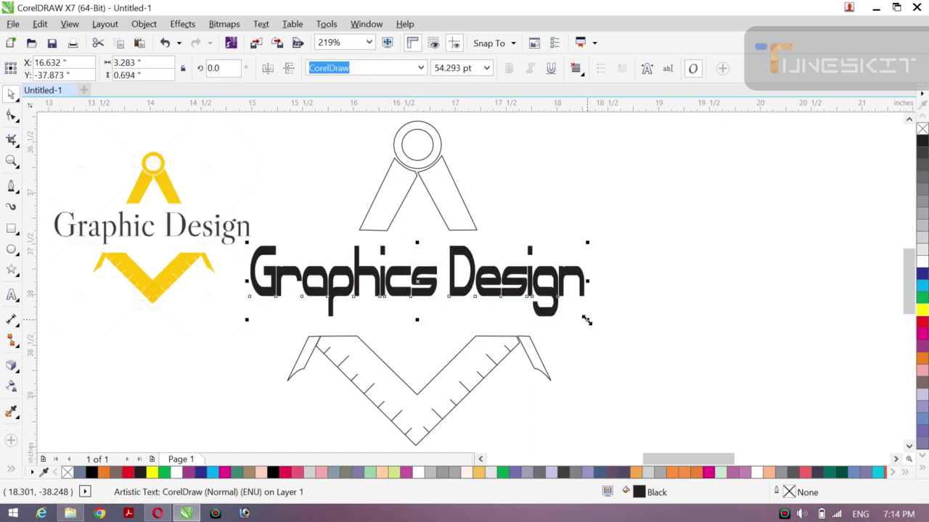
pyautogui.moveTo(578, 319); pyautogui.dragTo(566, 315)
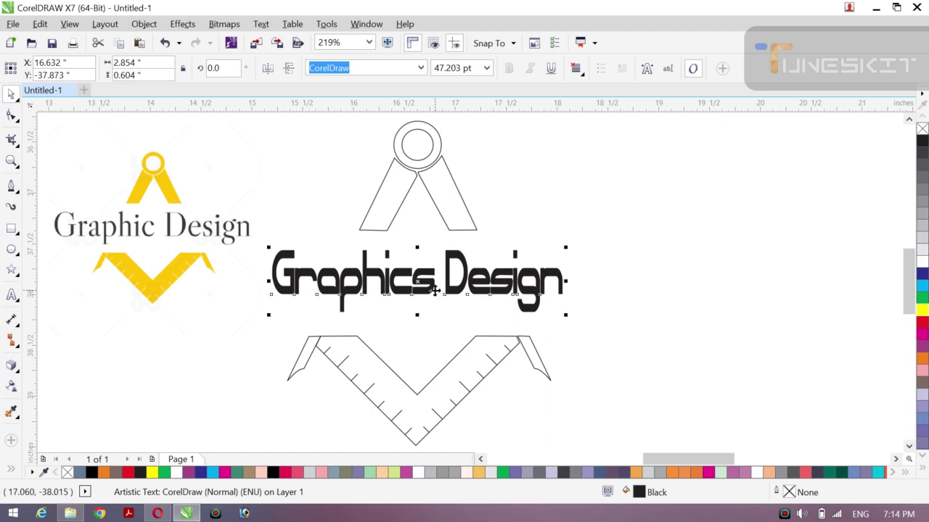
pyautogui.moveTo(419, 283); pyautogui.dragTo(424, 288)
pyautogui.click(651, 319)
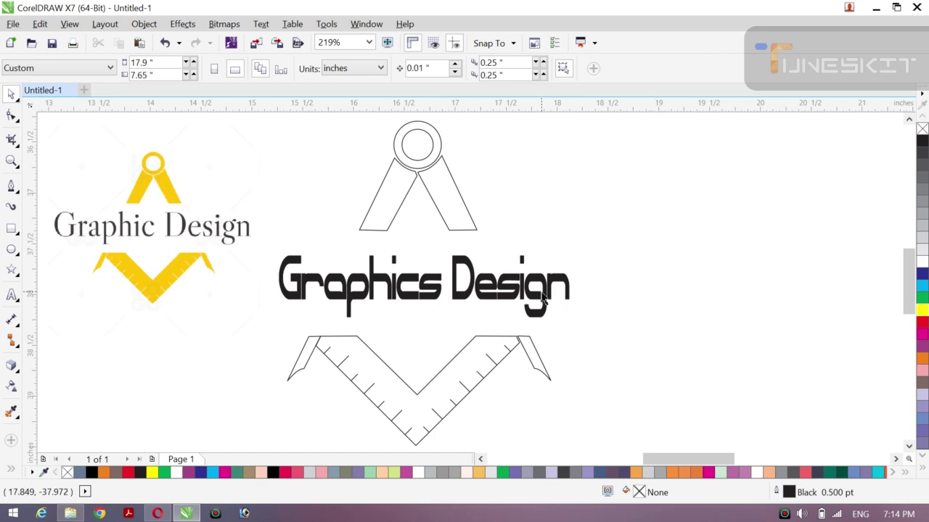
# Step: Narrow the "Graphics Design" text evenly about its centre so it spans roughly the width of the square outline
pyautogui.click(143, 277)
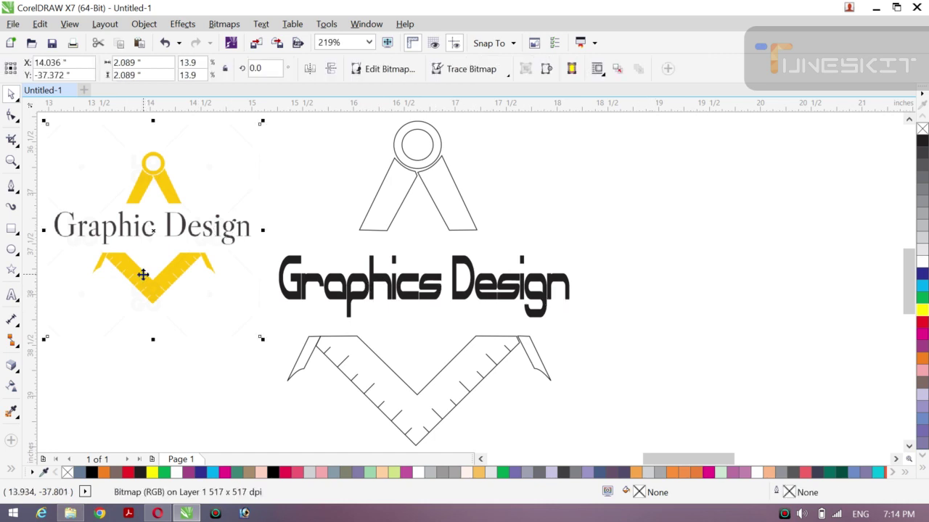
pyautogui.click(622, 245)
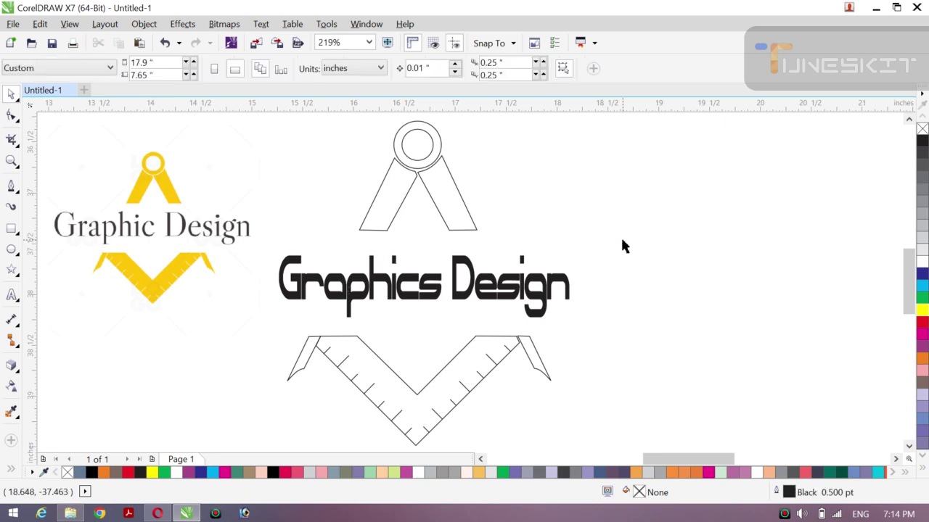
pyautogui.click(460, 295)
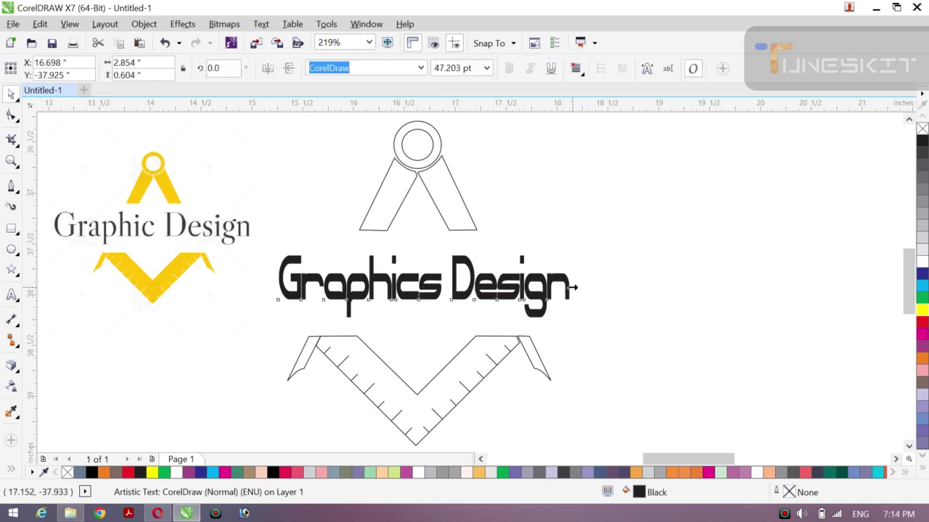
pyautogui.moveTo(573, 288)
pyautogui.mouseDown()
pyautogui.moveTo(581, 288)
pyautogui.moveTo(553, 289)
pyautogui.moveTo(559, 293)
pyautogui.mouseUp()
pyautogui.click(661, 283)
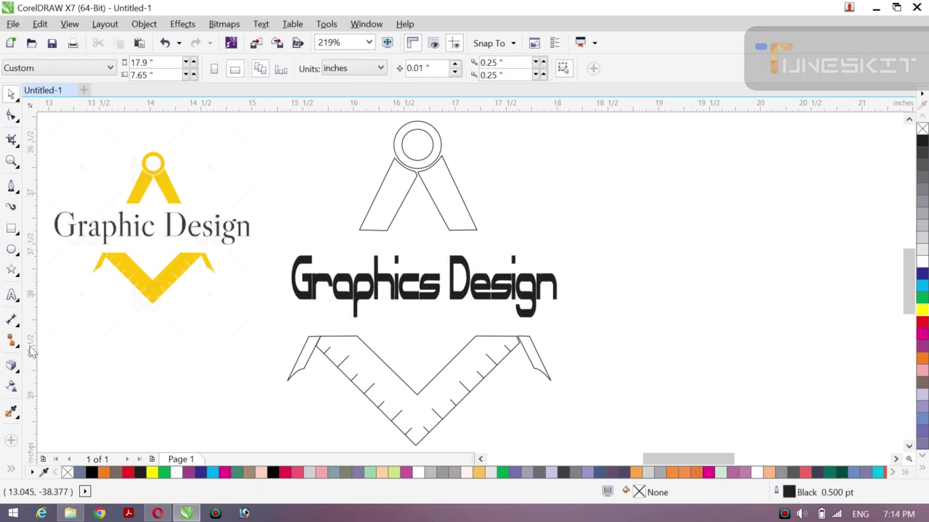
# Step: Smart Fill both compass legs and the ring above them, colouring each fill yellow (C0 M0 Y100 K0)
pyautogui.click(11, 469)
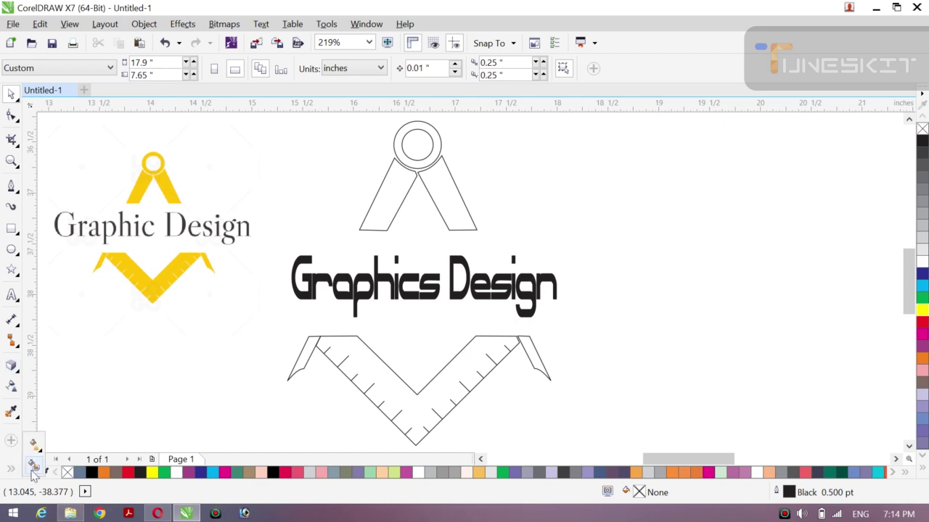
pyautogui.click(33, 466)
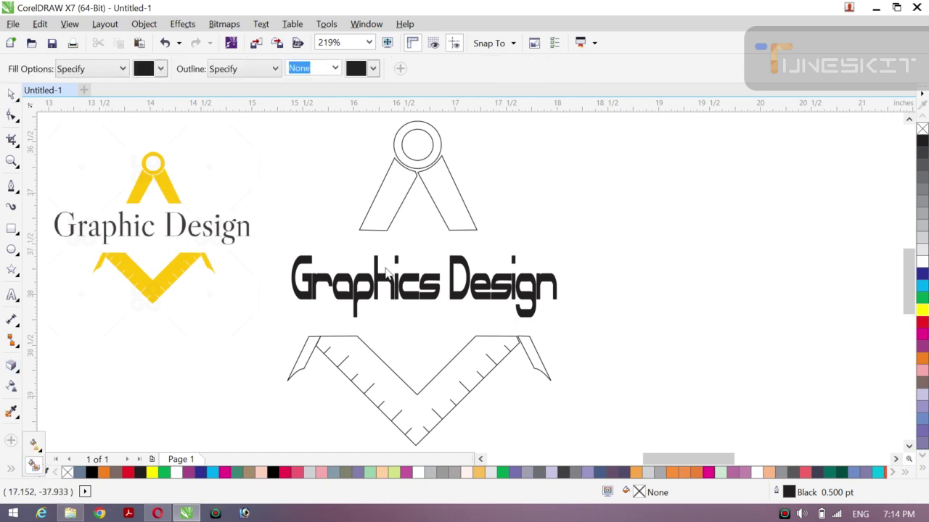
pyautogui.click(385, 210)
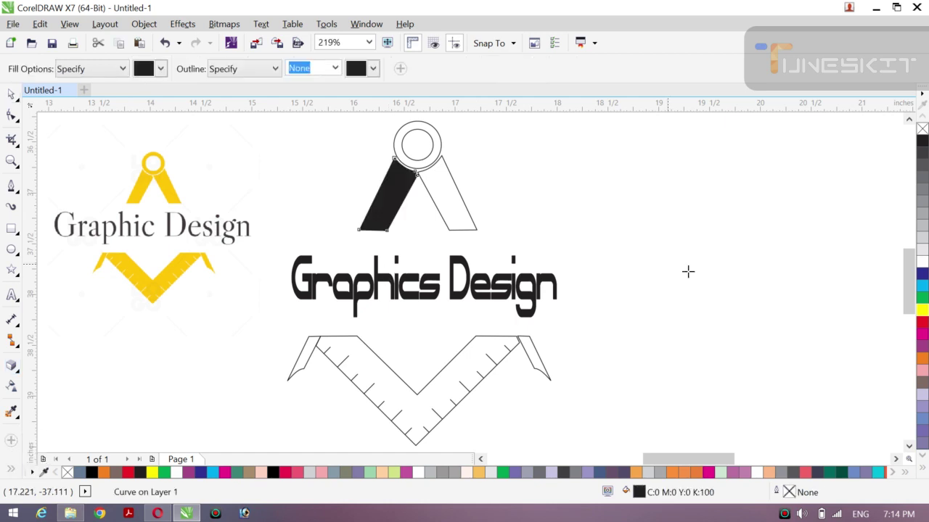
pyautogui.click(921, 309)
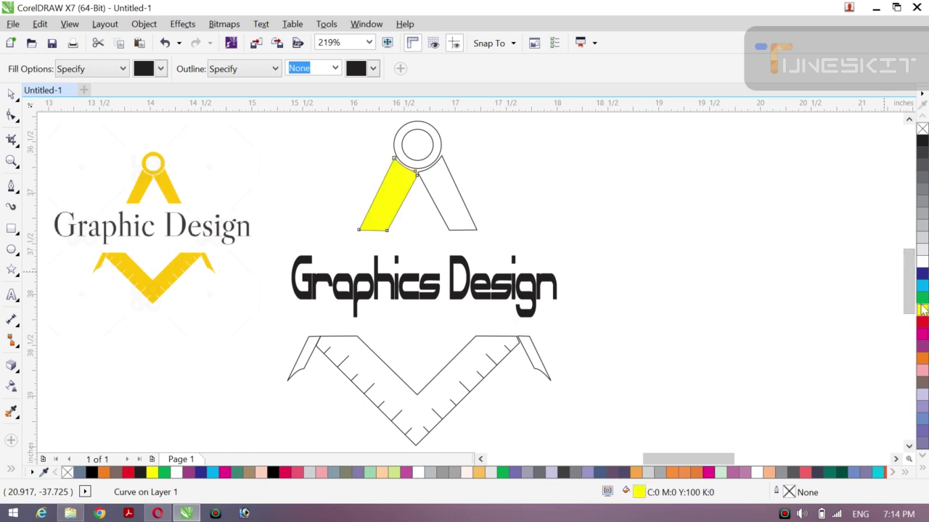
pyautogui.click(448, 193)
pyautogui.click(922, 309)
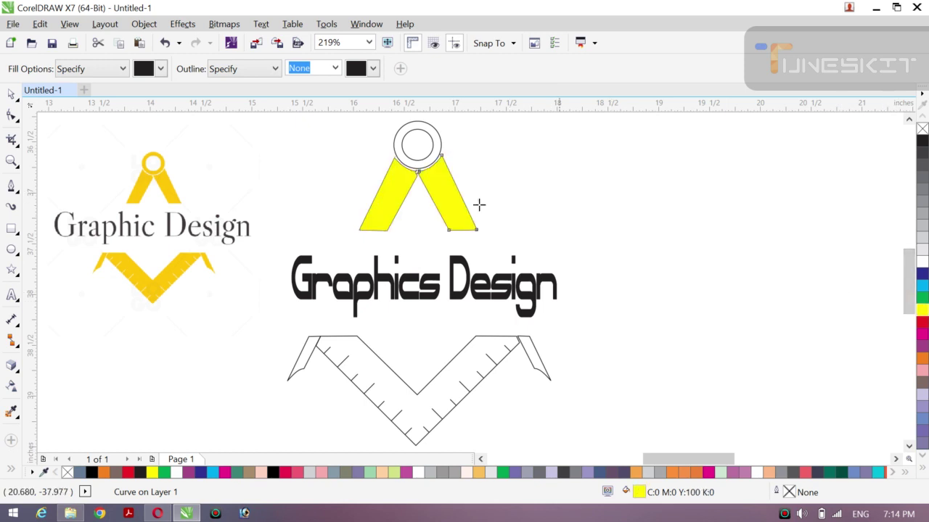
pyautogui.click(398, 156)
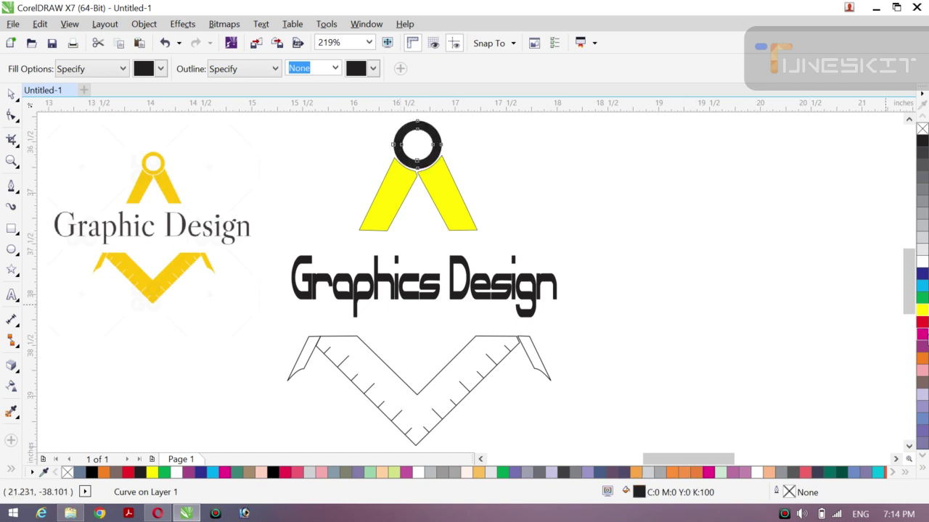
pyautogui.click(923, 311)
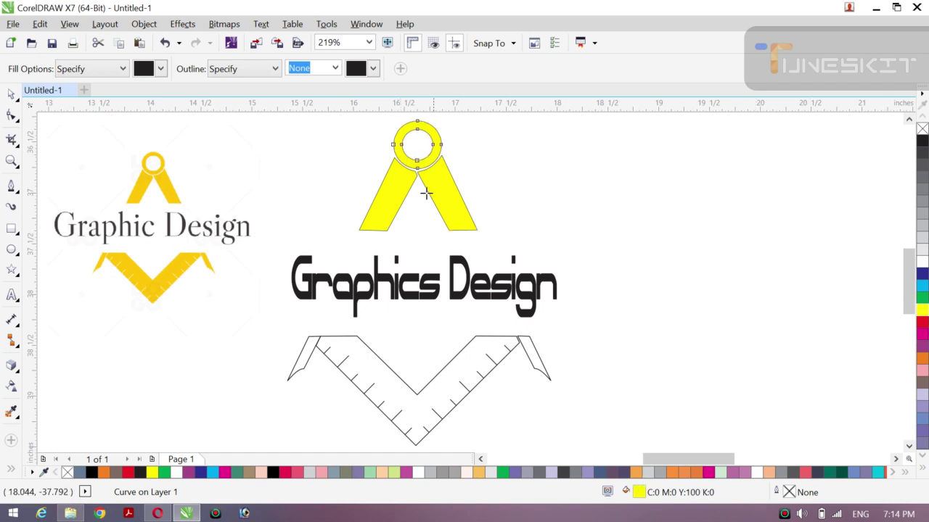
pyautogui.click(461, 356)
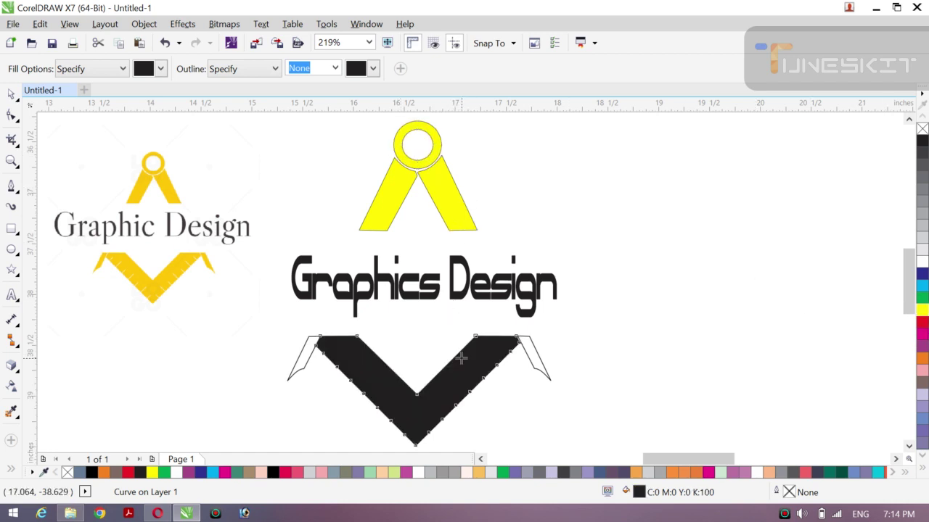
pyautogui.click(922, 310)
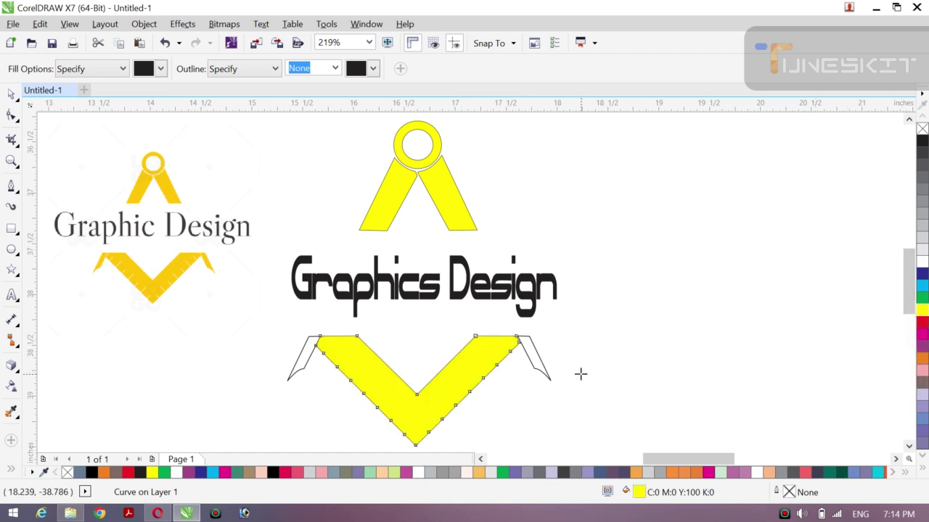
pyautogui.click(15, 98)
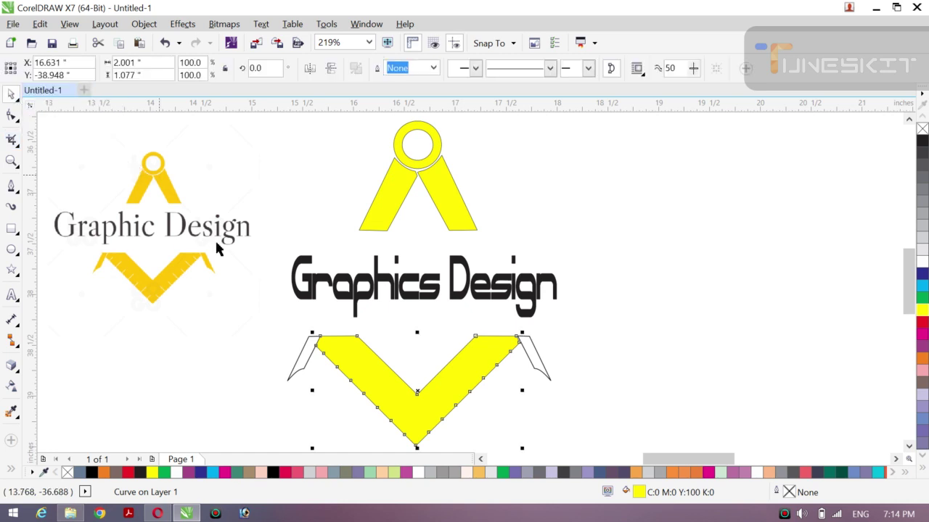
pyautogui.click(269, 368)
pyautogui.click(466, 367)
pyautogui.press('Delete')
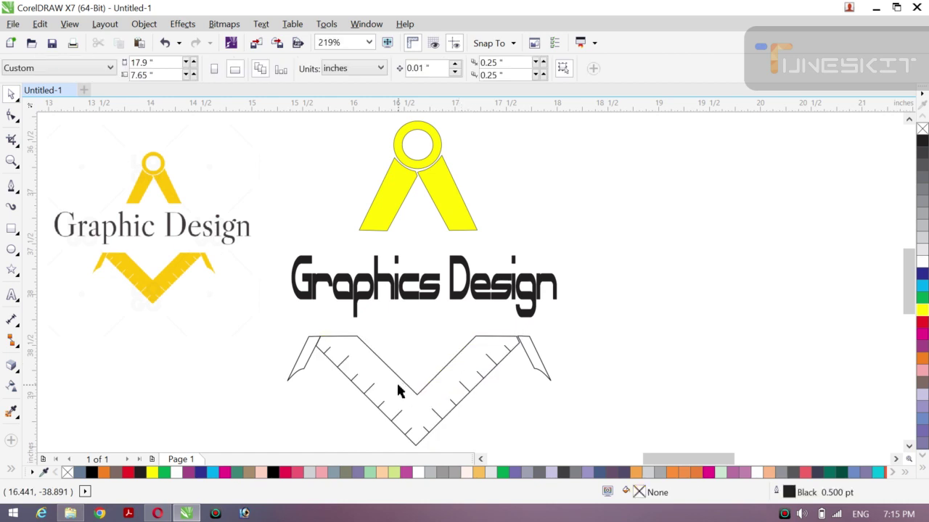
# Step: Select all 14 ruler tick marks along both arms of the square and group them
pyautogui.click(326, 356)
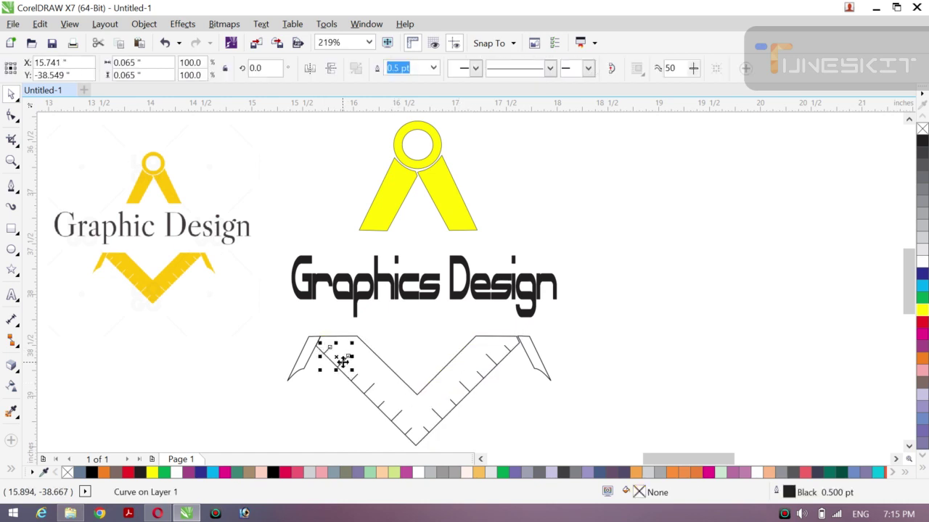
pyautogui.keyDown('shift'); pyautogui.click(351, 375); pyautogui.keyUp('shift')
pyautogui.keyDown('shift'); pyautogui.click(363, 388); pyautogui.keyUp('shift')
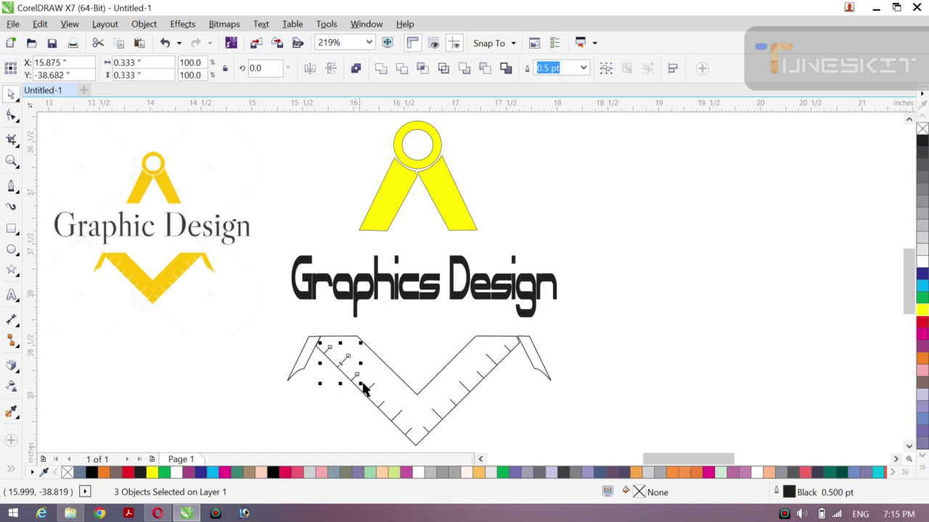
pyautogui.keyDown('shift'); pyautogui.click(377, 404); pyautogui.keyUp('shift')
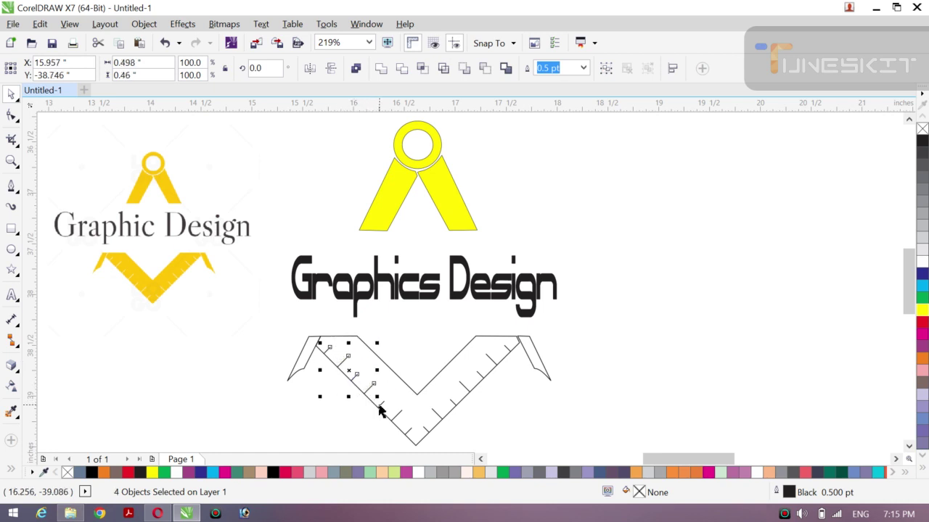
pyautogui.keyDown('shift'); pyautogui.click(391, 415); pyautogui.keyUp('shift')
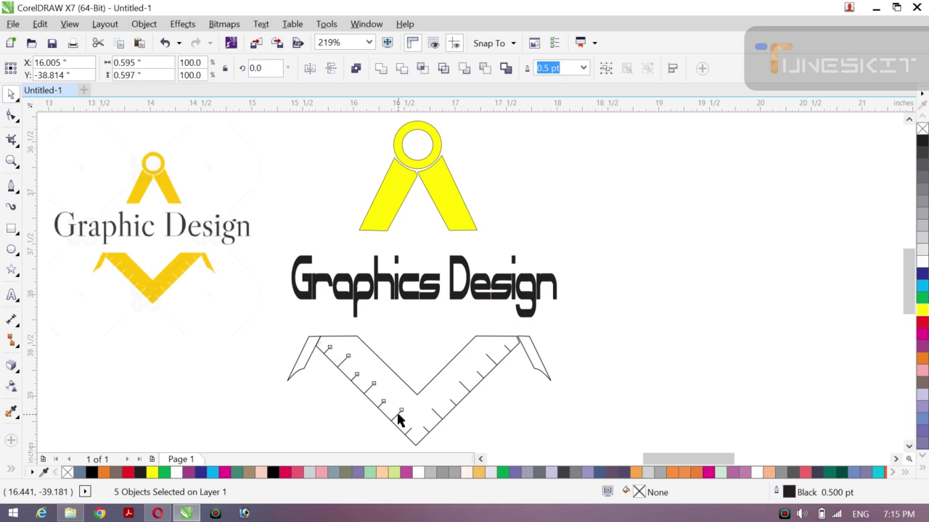
pyautogui.keyDown('shift'); pyautogui.click(405, 427); pyautogui.keyUp('shift')
pyautogui.keyDown('shift'); pyautogui.click(411, 433); pyautogui.keyUp('shift')
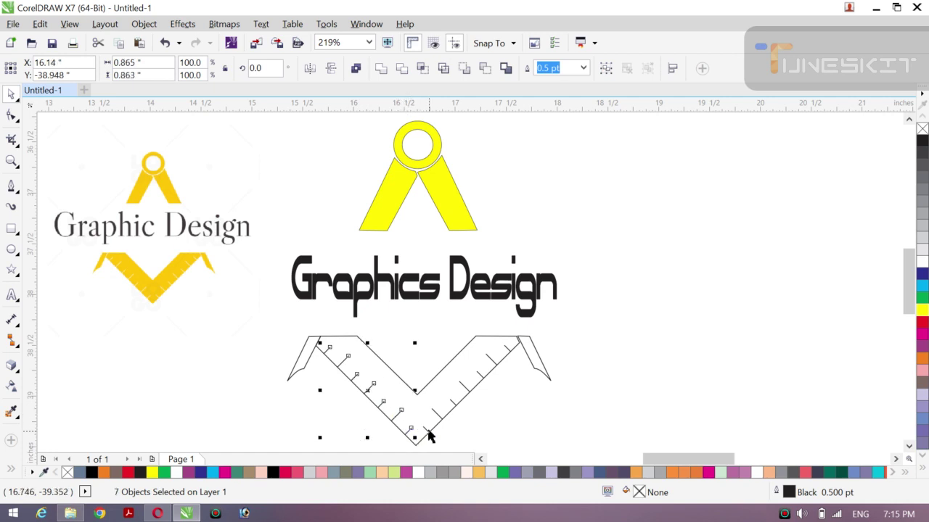
pyautogui.keyDown('shift'); pyautogui.click(436, 415); pyautogui.keyUp('shift')
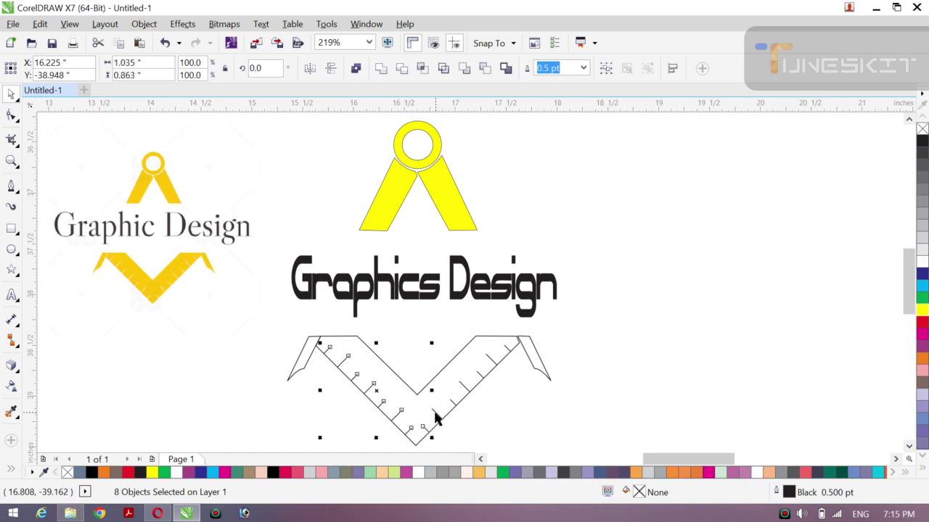
pyautogui.keyDown('shift'); pyautogui.click(452, 399); pyautogui.keyUp('shift')
pyautogui.keyDown('shift'); pyautogui.click(460, 392); pyautogui.keyUp('shift')
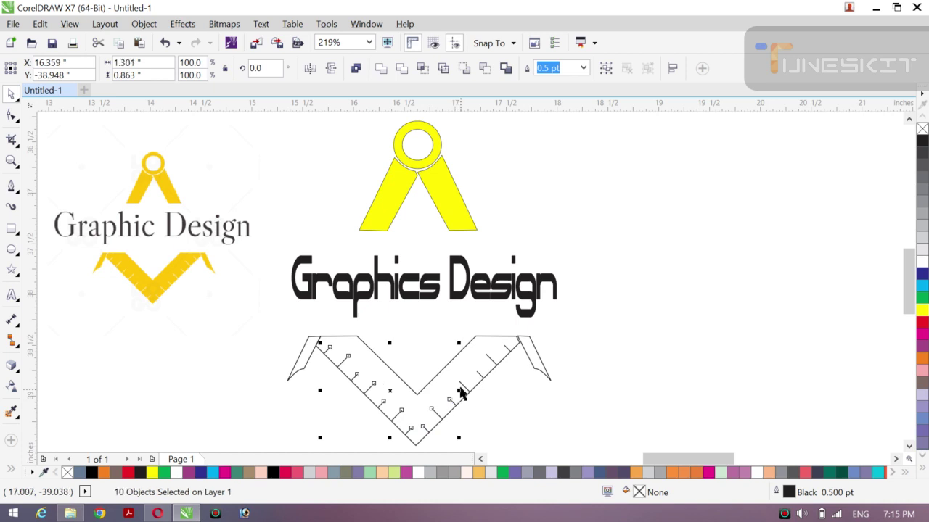
pyautogui.keyDown('shift'); pyautogui.click(466, 384); pyautogui.keyUp('shift')
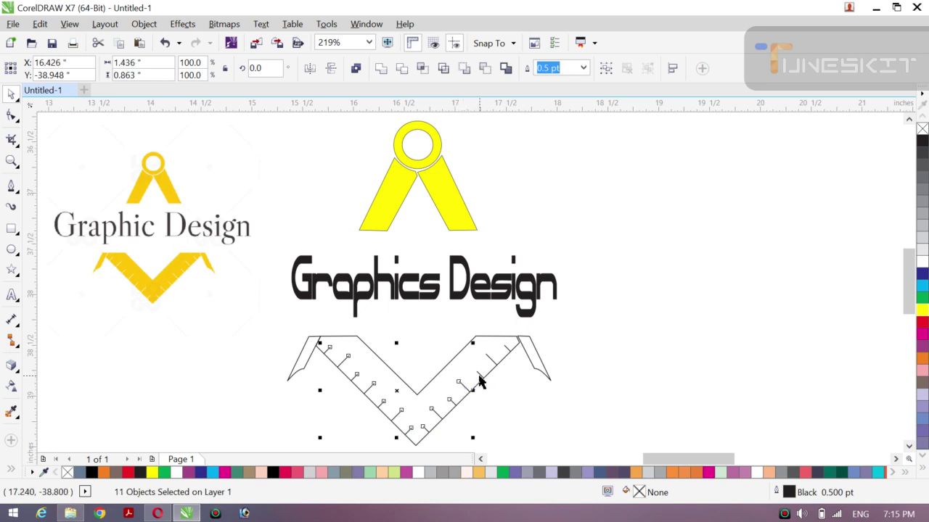
pyautogui.keyDown('shift'); pyautogui.click(488, 368); pyautogui.keyUp('shift')
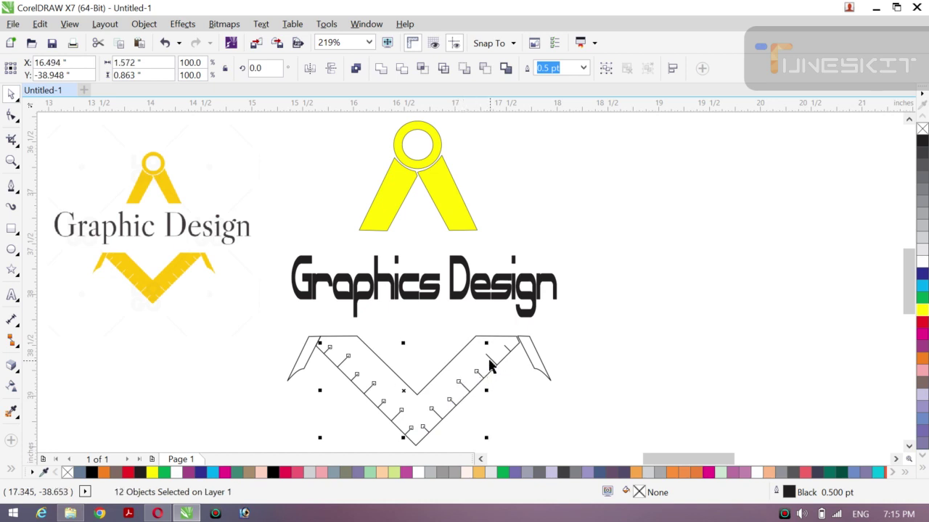
pyautogui.keyDown('shift'); pyautogui.click(489, 357); pyautogui.keyUp('shift')
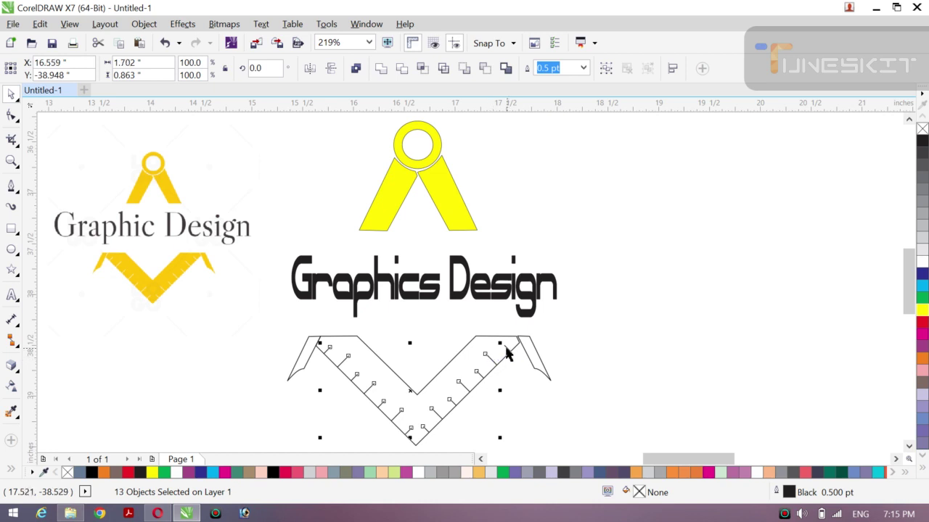
pyautogui.keyDown('shift'); pyautogui.click(507, 349); pyautogui.keyUp('shift')
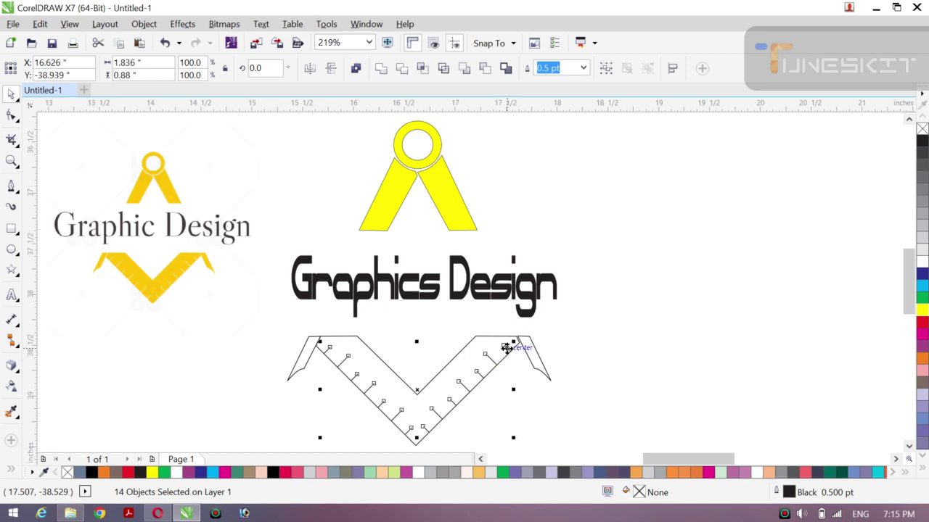
pyautogui.hotkey('ctrl', 'g')
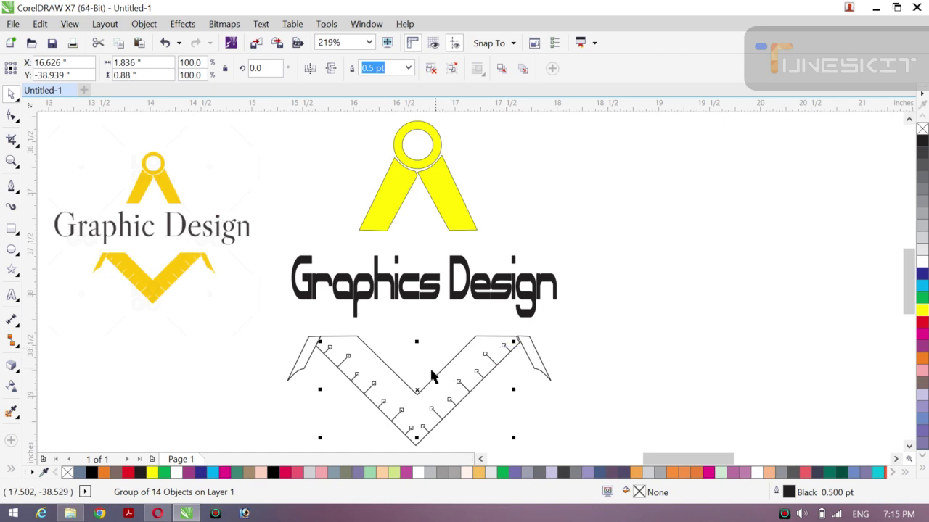
# Step: Change the outline colour of the grouped tick marks to white
pyautogui.moveTo(418, 388); pyautogui.dragTo(506, 349)
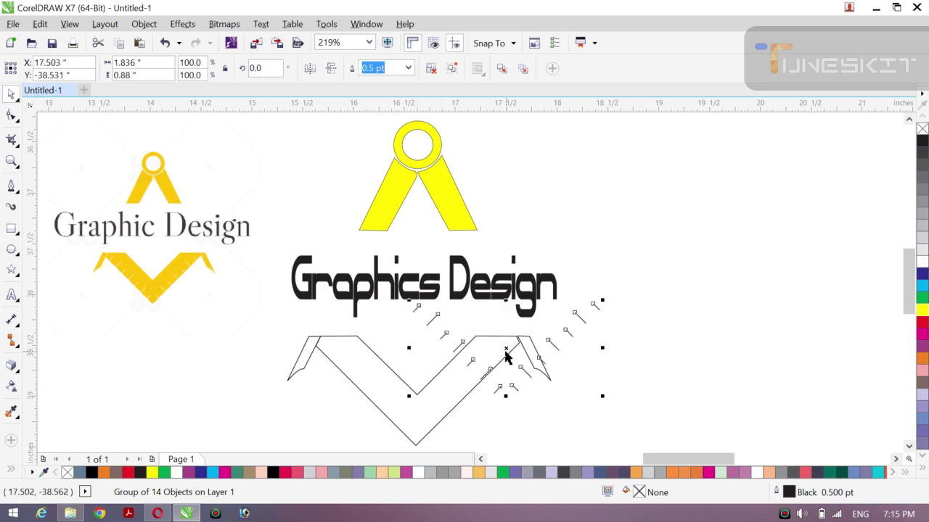
pyautogui.hotkey('ctrl', 'z')
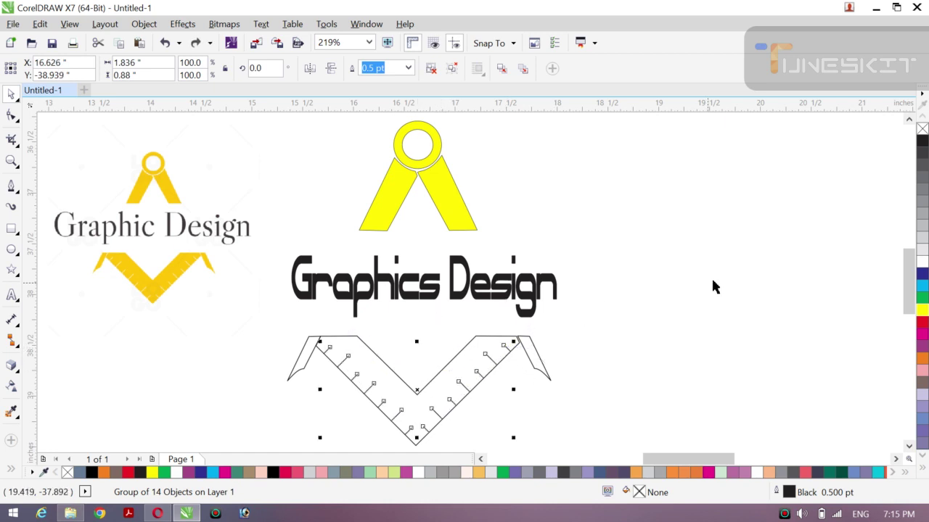
pyautogui.rightClick(921, 263)
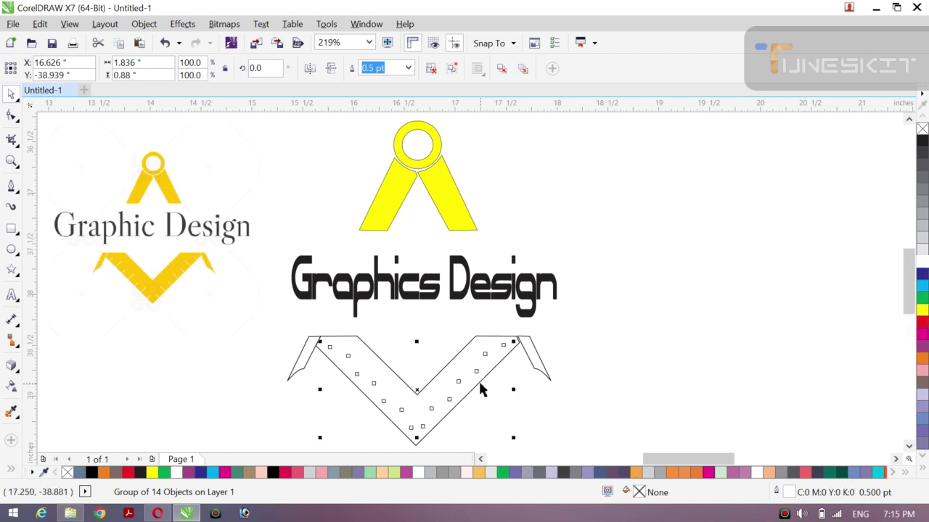
pyautogui.click(235, 355)
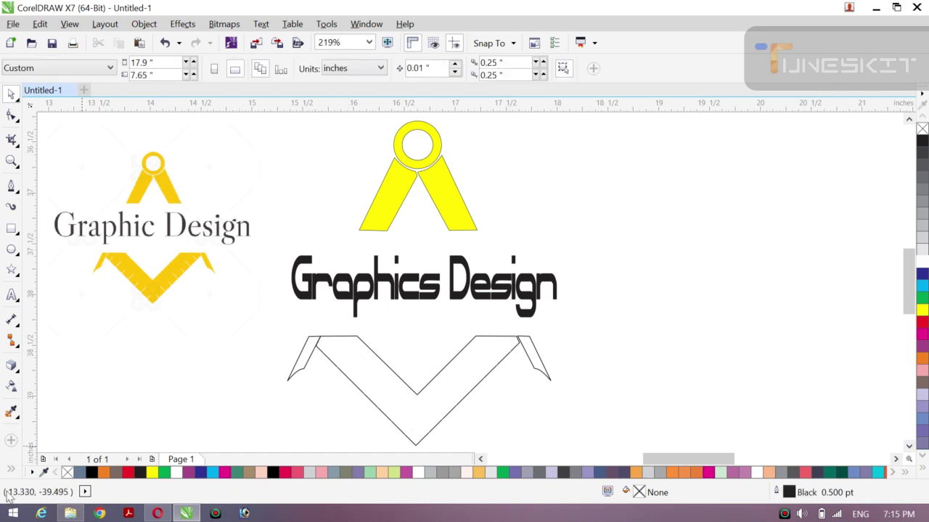
# Step: Smart Fill the V-shaped square beneath the text and colour the fill yellow (C0 M0 Y100 K0)
pyautogui.click(11, 468)
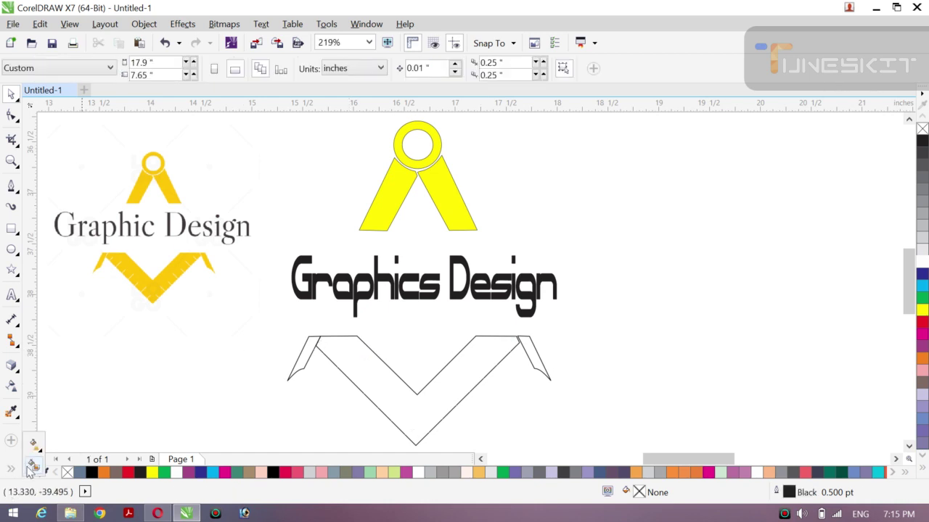
pyautogui.click(33, 466)
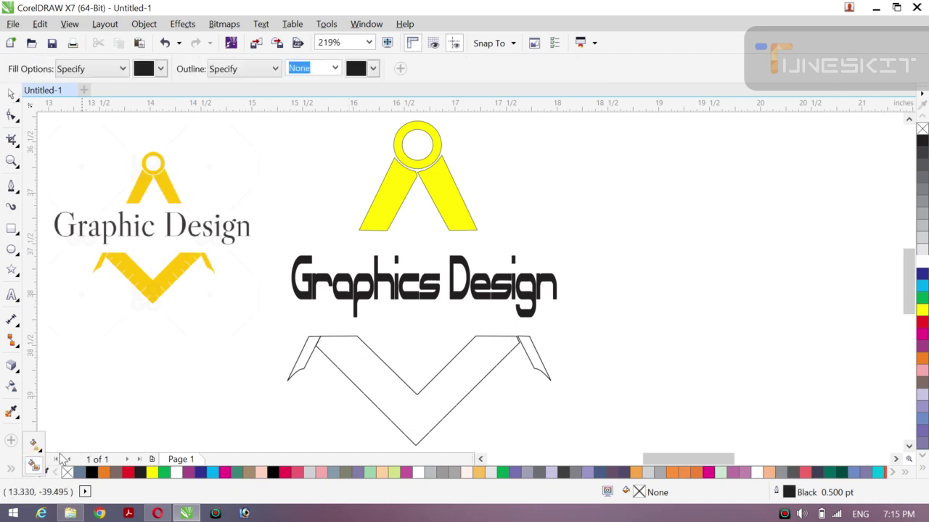
pyautogui.click(460, 364)
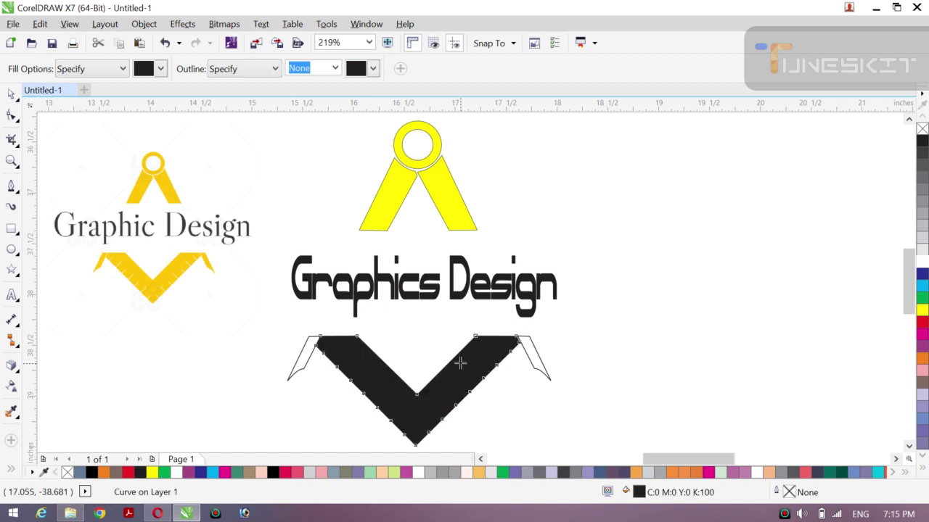
pyautogui.click(921, 310)
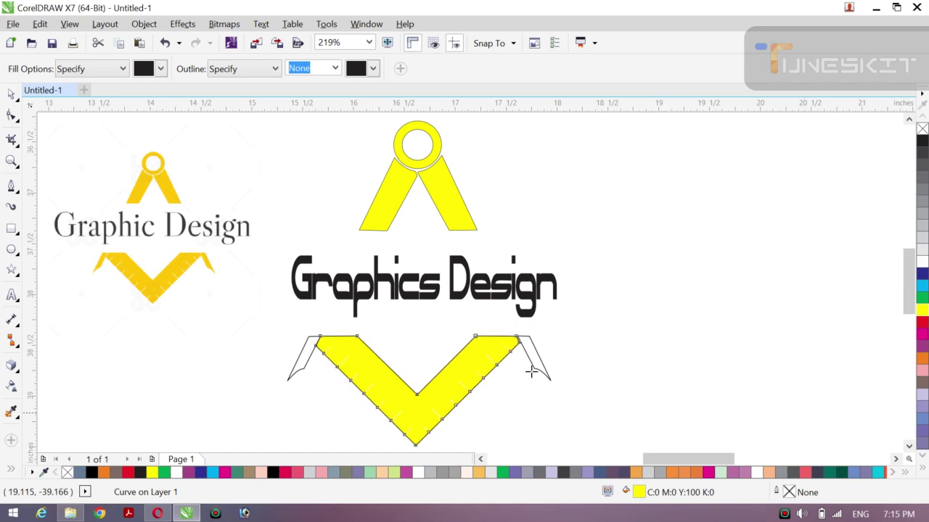
# Step: Sample the golden yellow from the reference logo with the Color Eyedropper and apply it to both compass legs and the ring
pyautogui.click(11, 94)
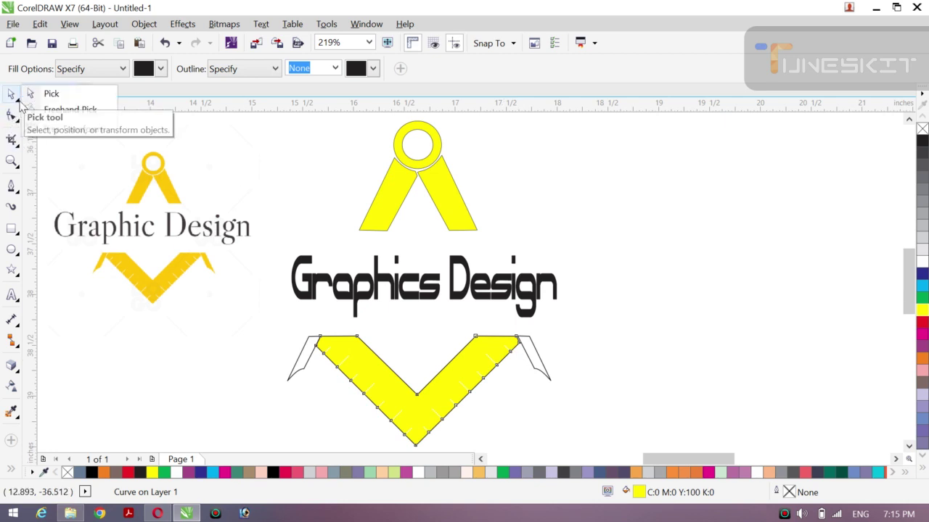
pyautogui.click(201, 391)
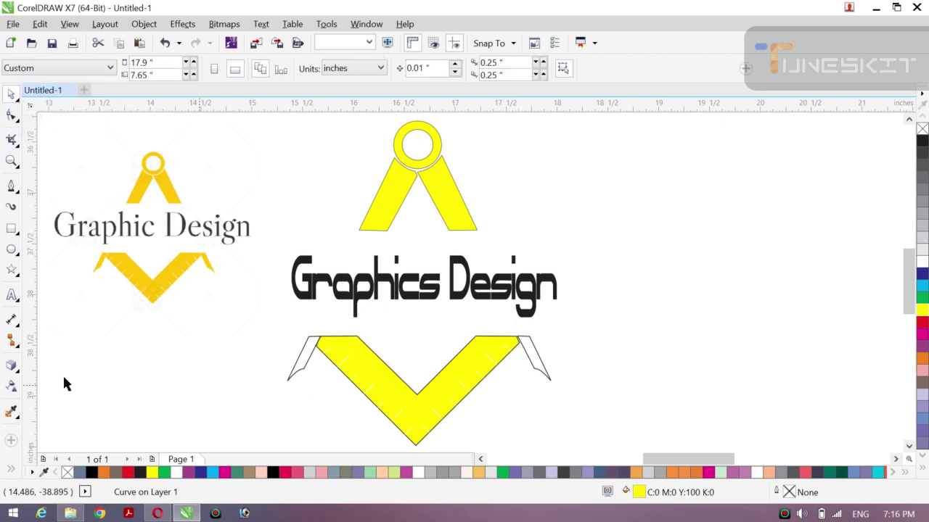
pyautogui.click(18, 422)
pyautogui.click(89, 413)
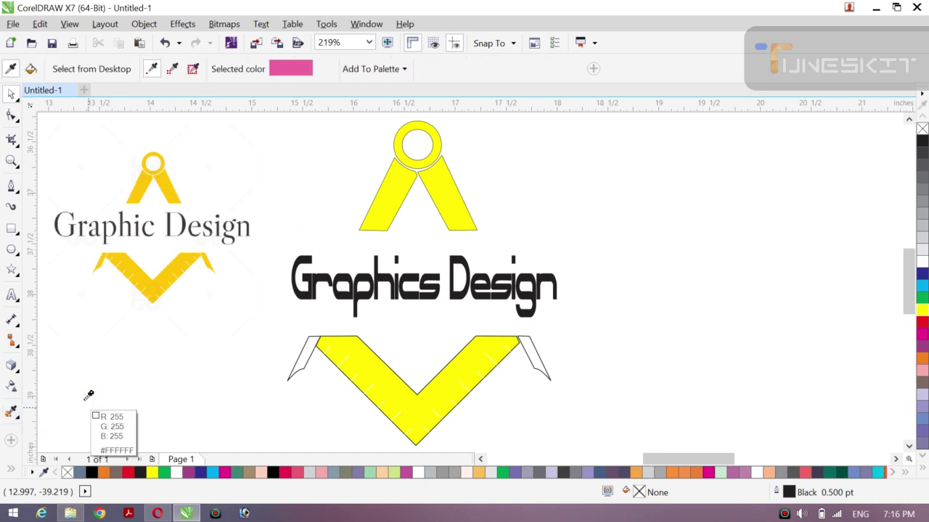
pyautogui.click(143, 184)
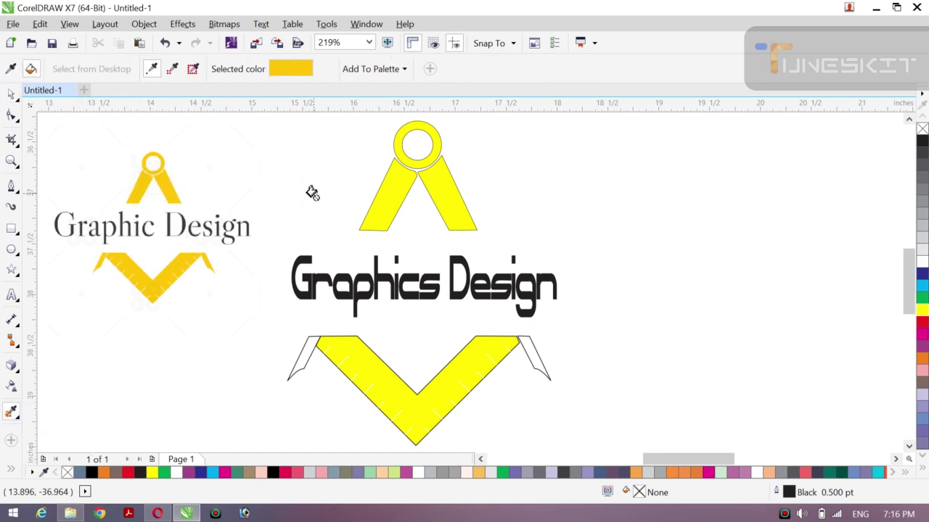
pyautogui.click(386, 193)
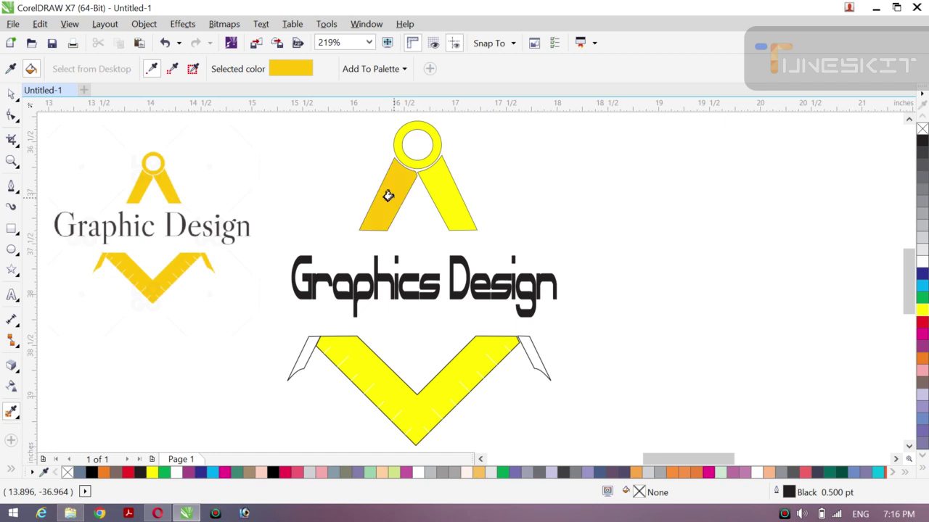
pyautogui.click(439, 182)
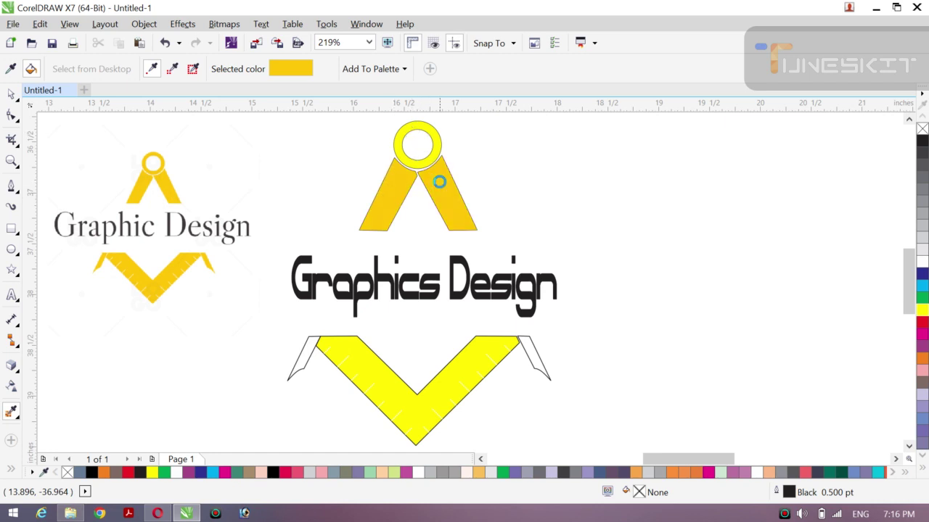
pyautogui.click(411, 132)
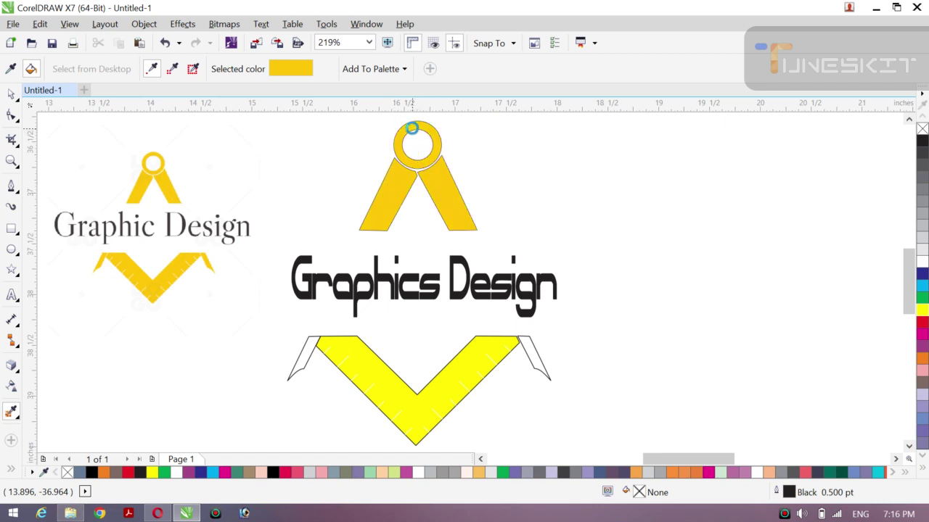
# Step: Apply the sampled golden yellow to the V-shaped square, the fill and outline of its left tip, and the right tip's fill
pyautogui.click(465, 351)
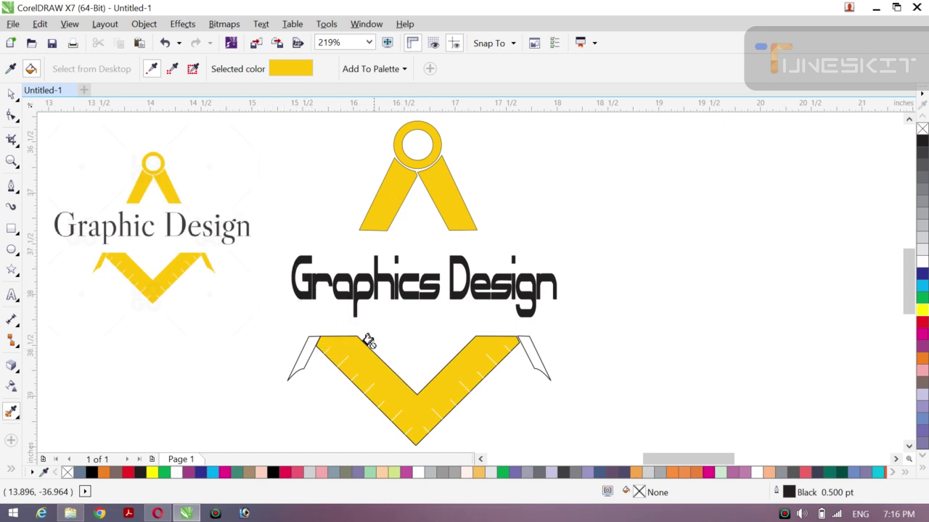
pyautogui.click(307, 346)
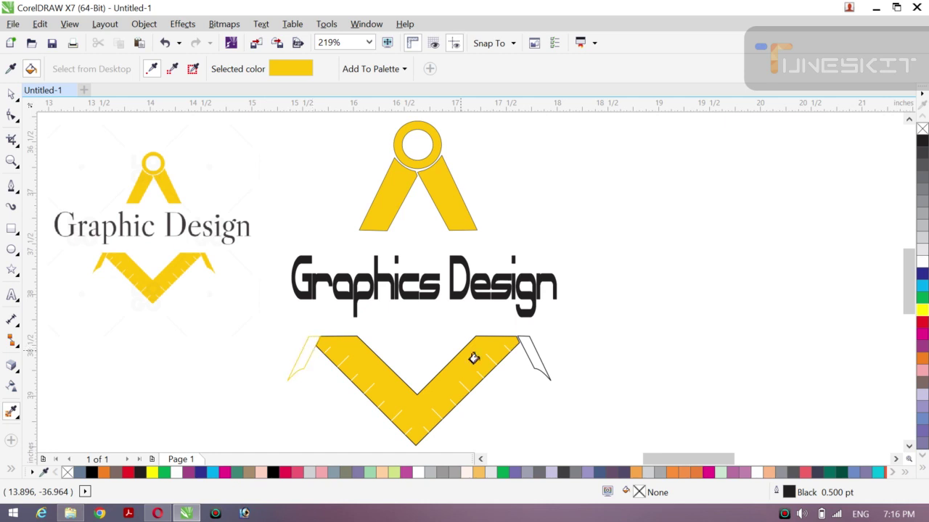
pyautogui.click(299, 353)
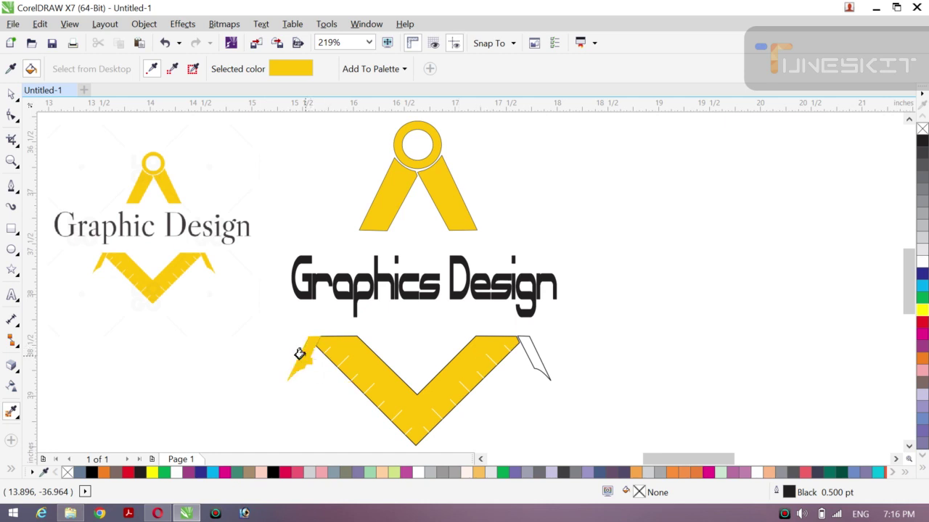
pyautogui.click(526, 351)
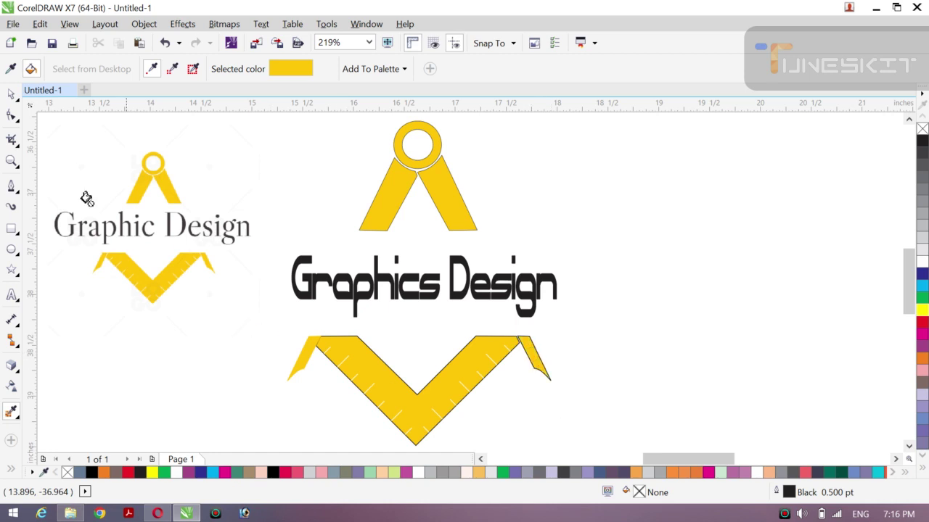
# Step: Delete the reference logo bitmap beside the redrawn logo
pyautogui.click(17, 105)
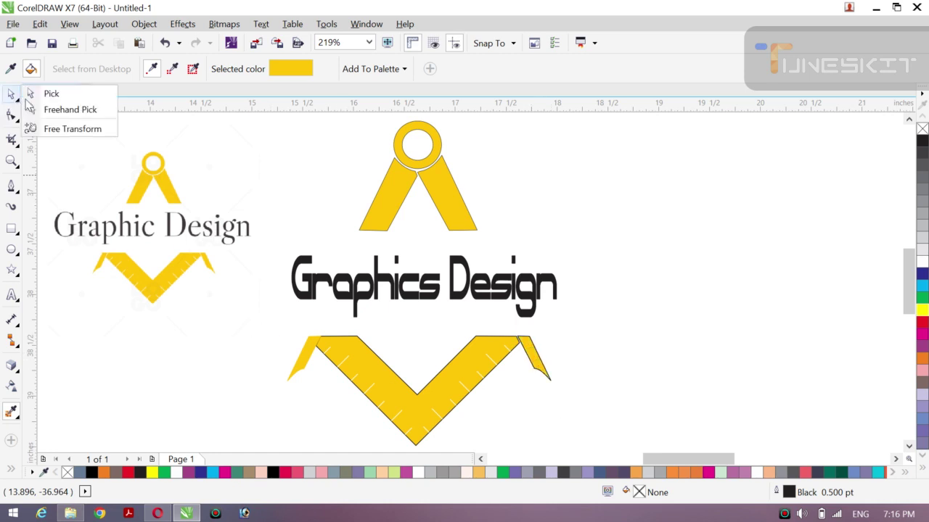
pyautogui.click(46, 92)
pyautogui.click(116, 179)
pyautogui.click(144, 190)
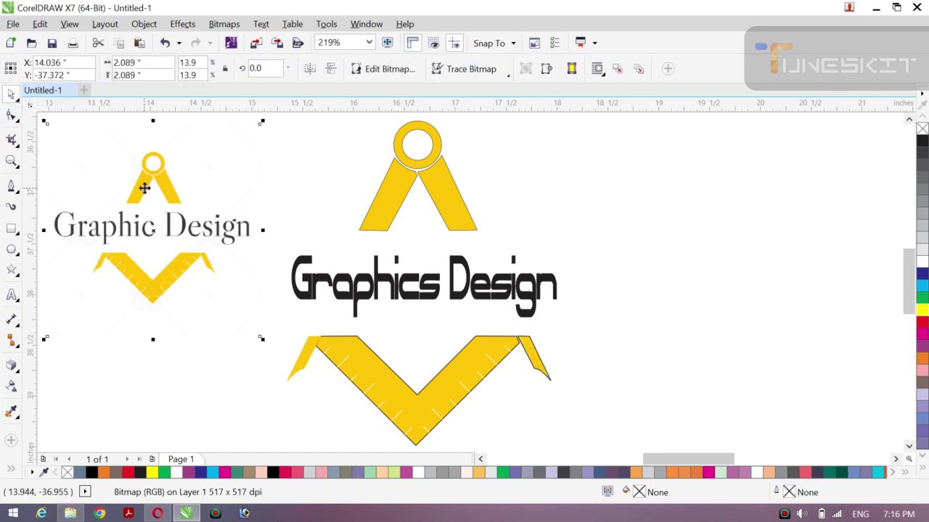
pyautogui.press('Delete')
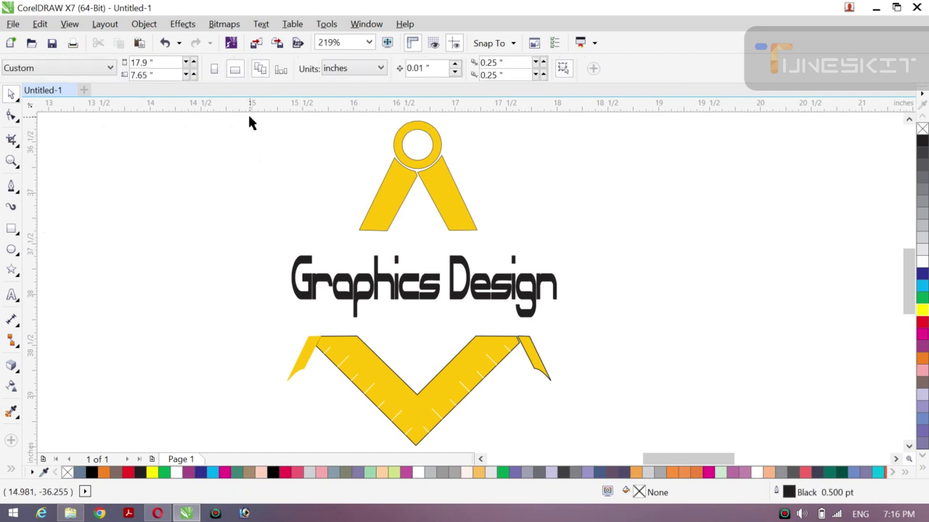
# Step: Try setting the outline width of all the logo objects to None
pyautogui.moveTo(250, 117); pyautogui.dragTo(592, 445)
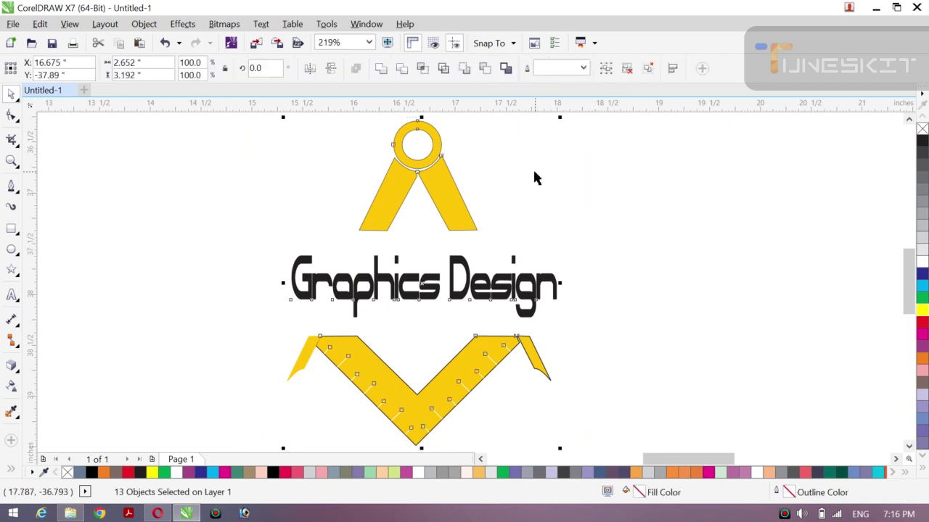
pyautogui.click(582, 69)
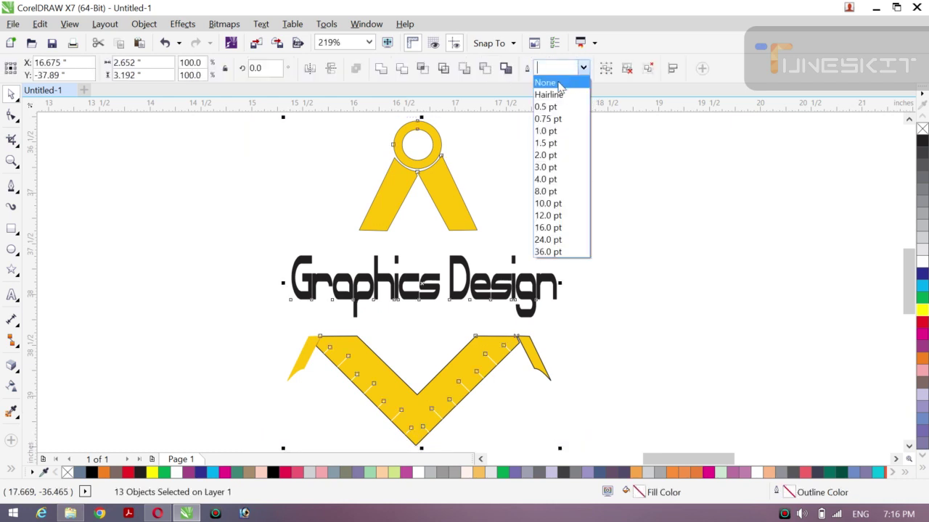
pyautogui.click(559, 84)
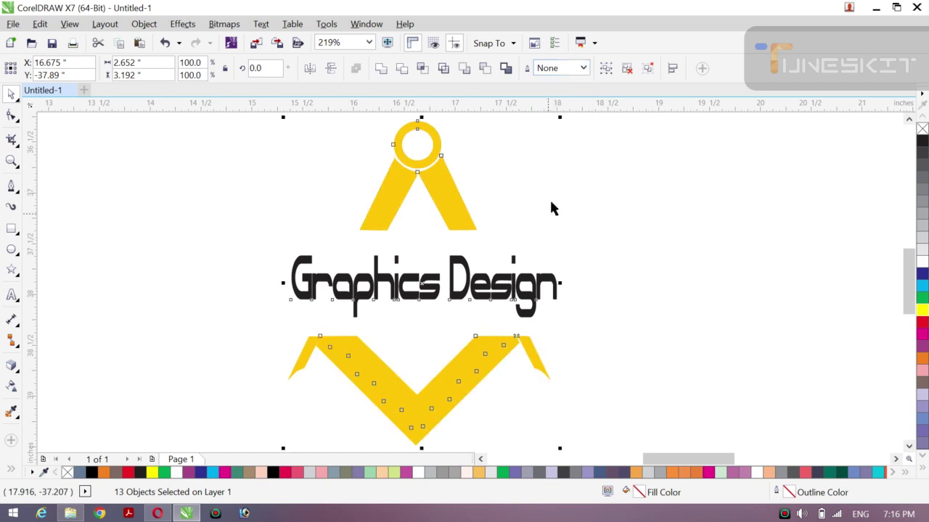
pyautogui.hotkey('ctrl', 'z')
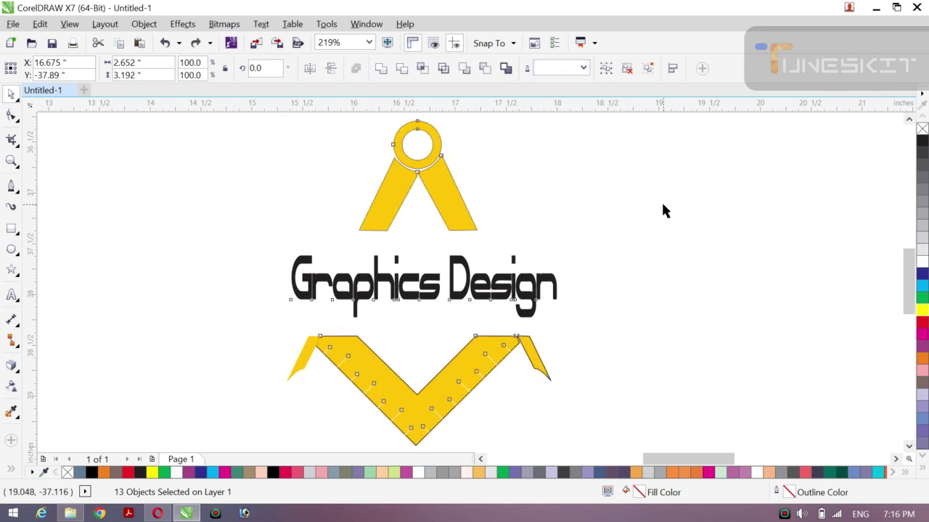
pyautogui.click(662, 206)
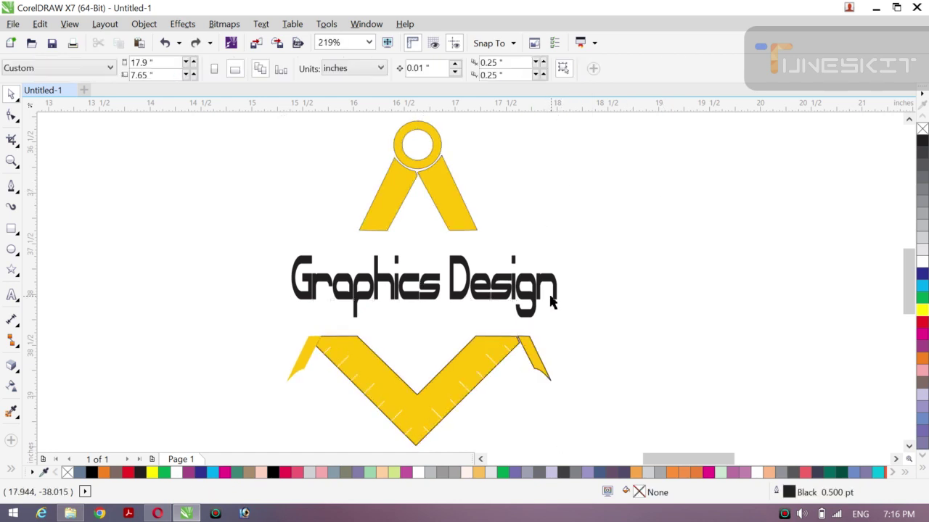
pyautogui.click(466, 391)
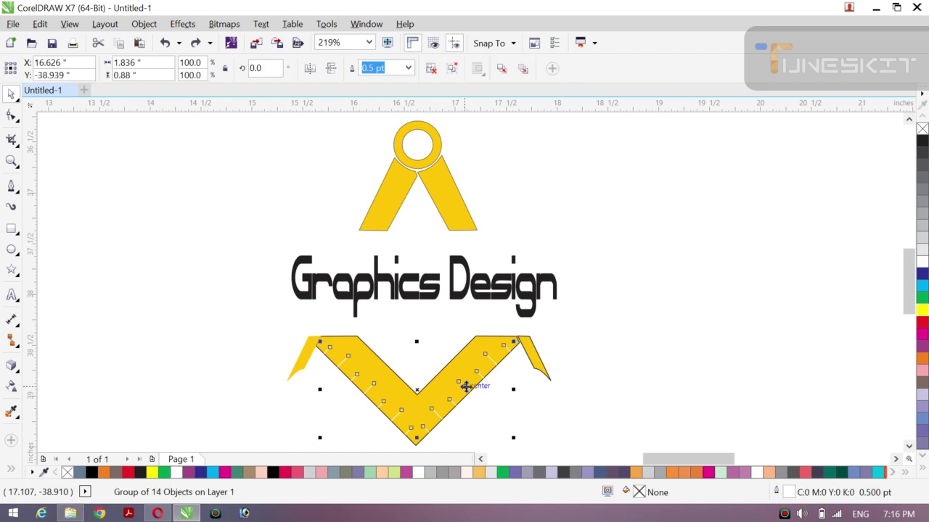
pyautogui.click(144, 25)
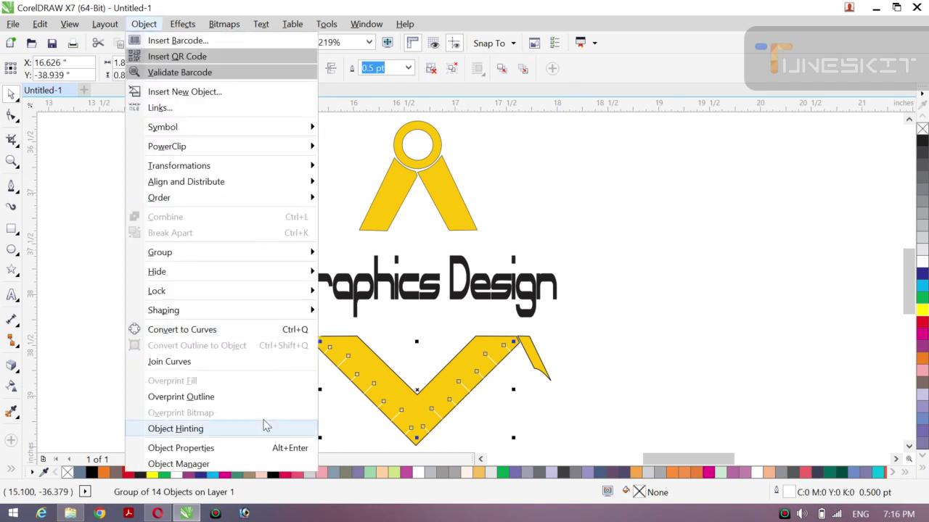
pyautogui.click(86, 340)
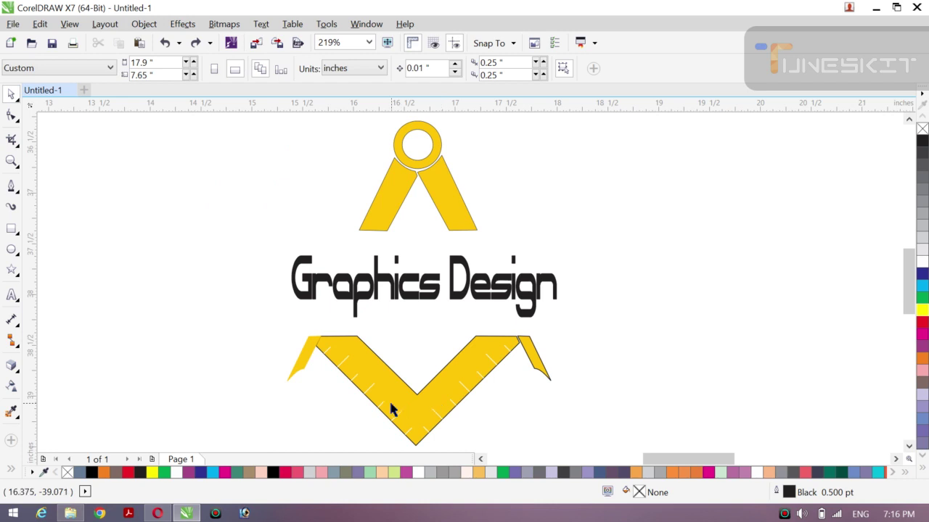
pyautogui.click(395, 423)
pyautogui.moveTo(399, 414); pyautogui.dragTo(411, 394)
pyautogui.hotkey('ctrl', 'z')
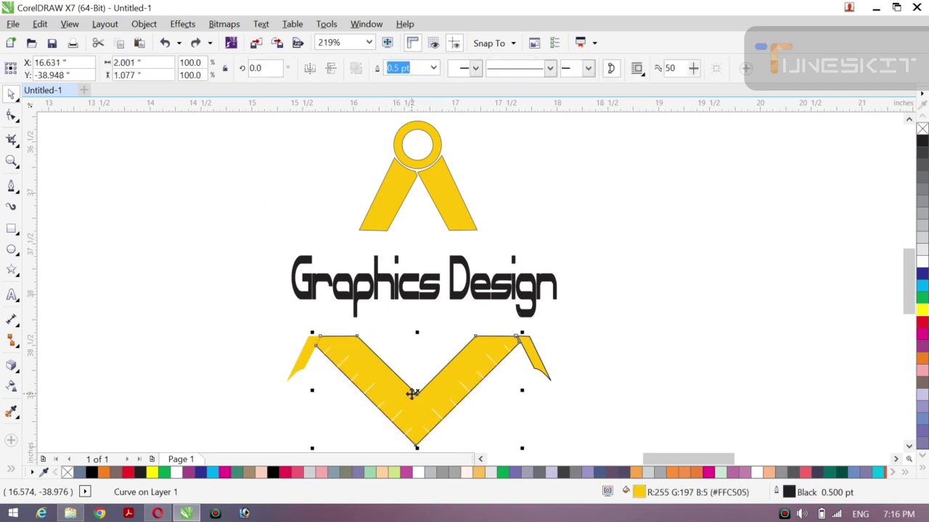
pyautogui.click(71, 297)
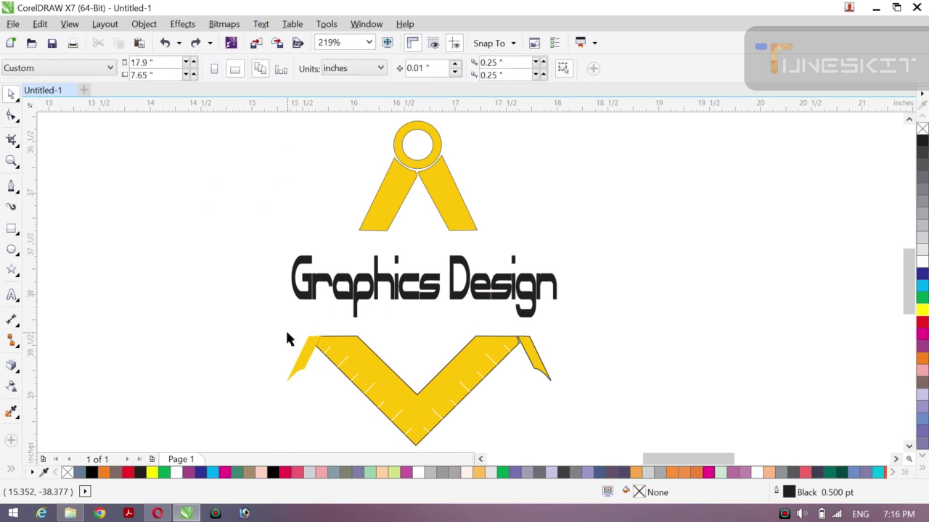
# Step: Convert the grouped white tick marks on the square to curves
pyautogui.click(343, 369)
pyautogui.moveTo(342, 364)
pyautogui.mouseDown()
pyautogui.moveTo(341, 337)
pyautogui.moveTo(342, 361)
pyautogui.mouseUp()
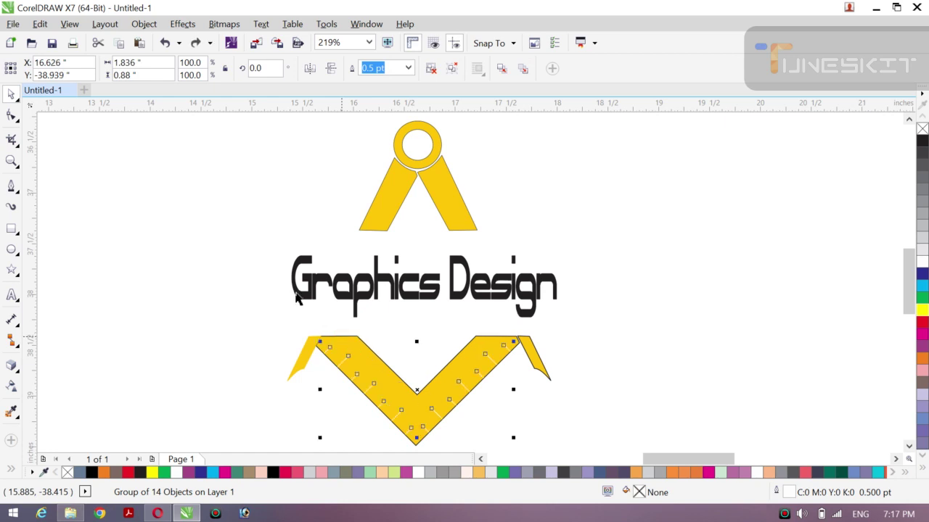
pyautogui.click(143, 24)
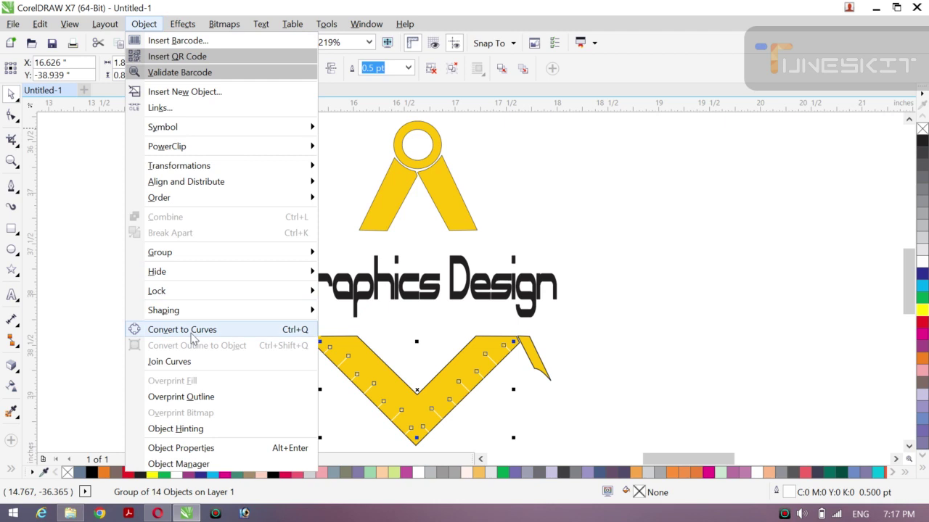
pyautogui.click(190, 334)
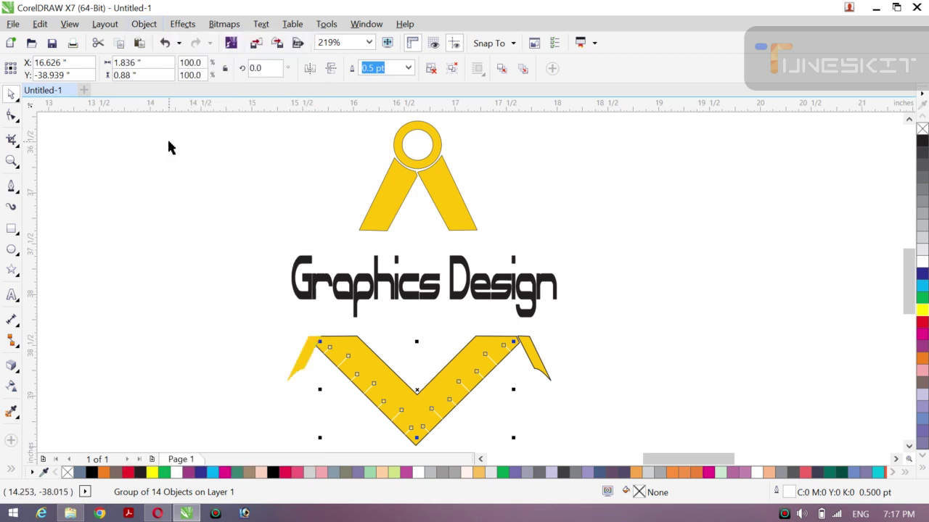
pyautogui.click(144, 24)
pyautogui.click(75, 274)
pyautogui.click(176, 297)
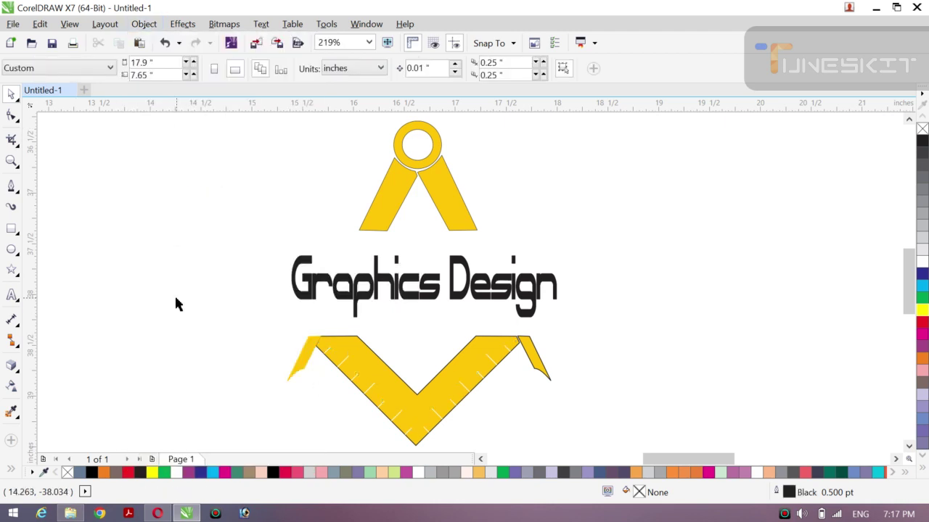
# Step: Group the white tick marks together with the V-shaped square
pyautogui.click(358, 348)
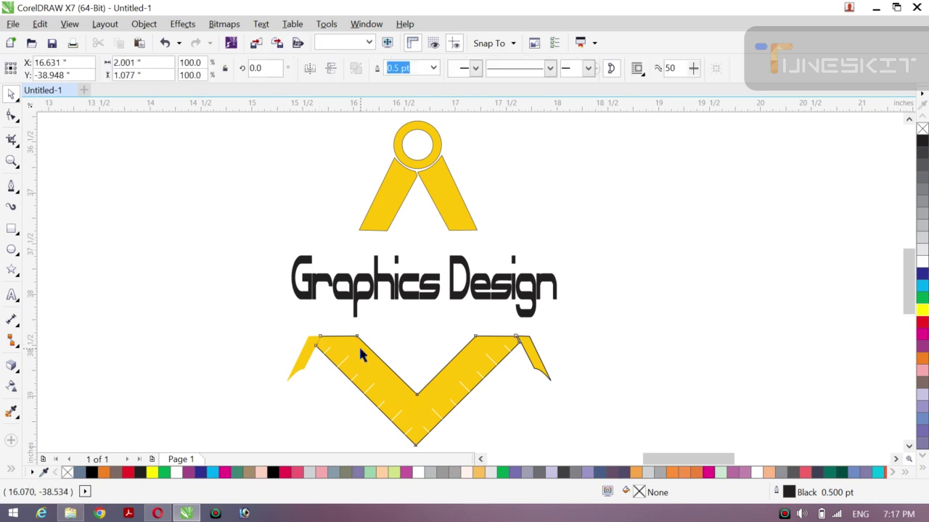
pyautogui.click(188, 326)
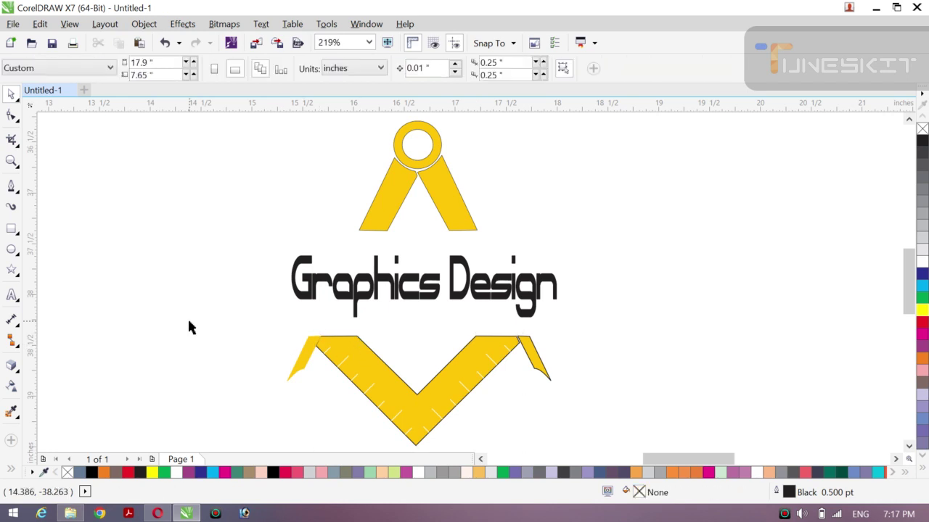
pyautogui.click(342, 364)
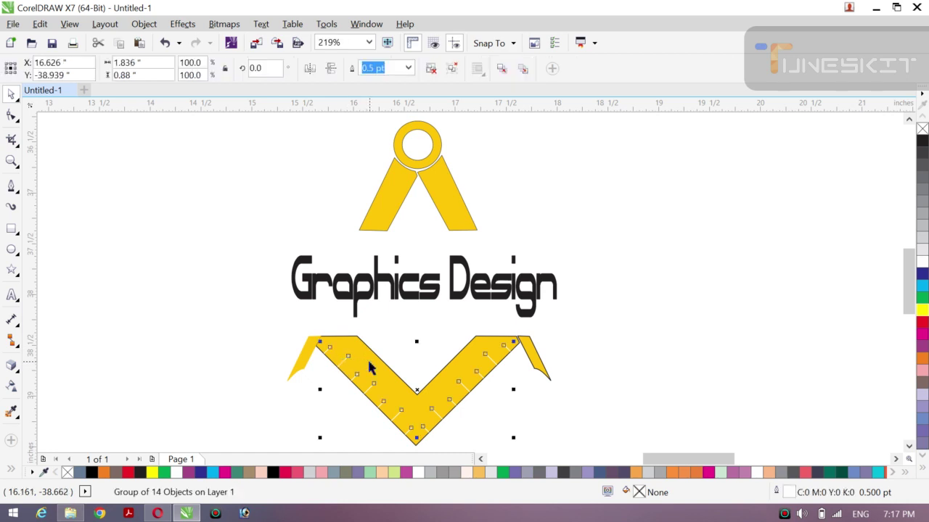
pyautogui.keyDown('shift'); pyautogui.click(370, 364); pyautogui.keyUp('shift')
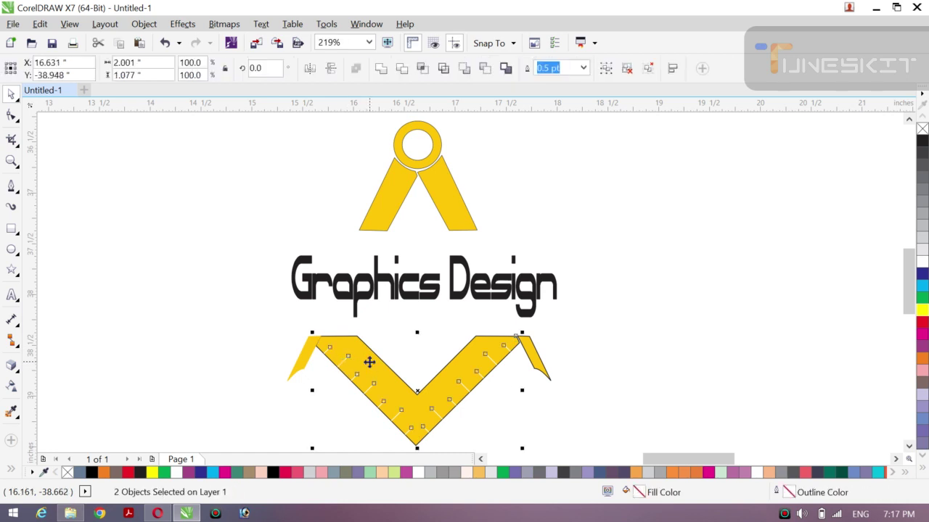
pyautogui.hotkey('ctrl', 'g')
pyautogui.click(274, 378)
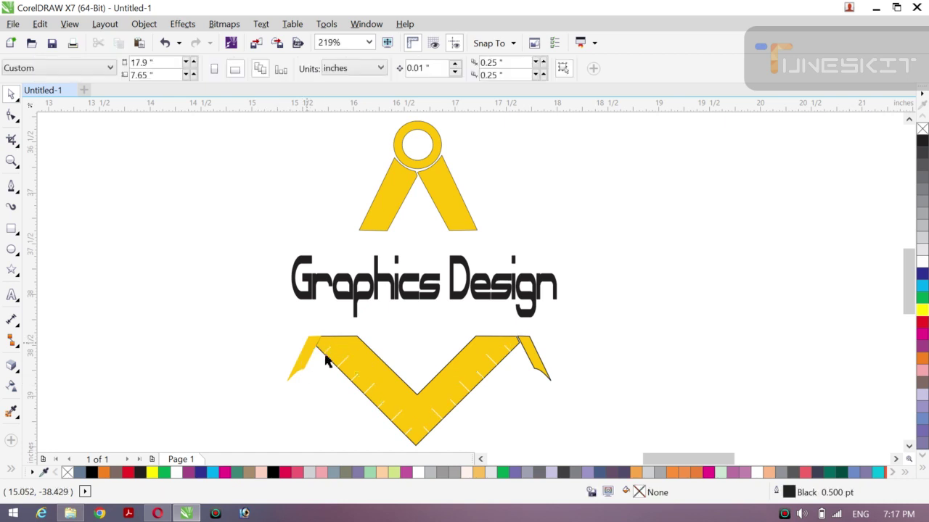
# Step: Group the V-shaped square with the two pointed compass tips on either side of it
pyautogui.click(349, 354)
pyautogui.click(306, 362)
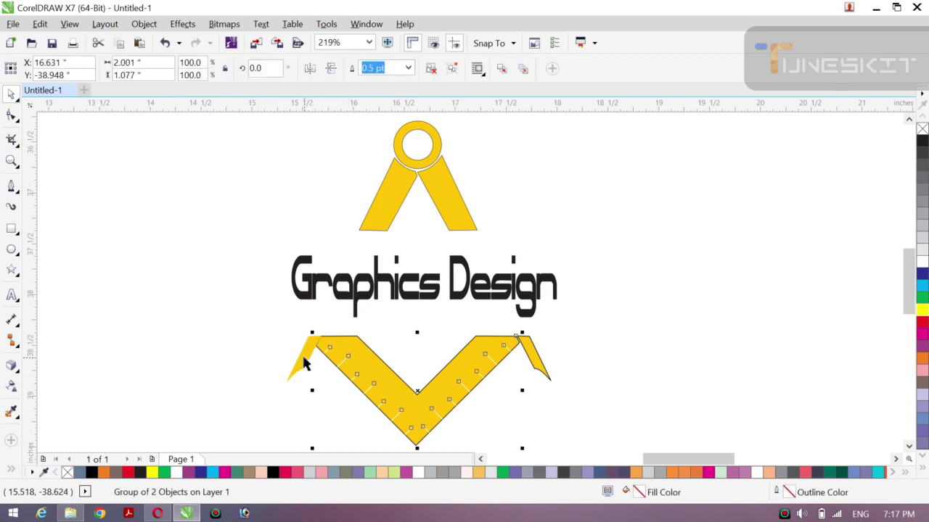
pyautogui.keyDown('shift'); pyautogui.click(305, 362); pyautogui.keyUp('shift')
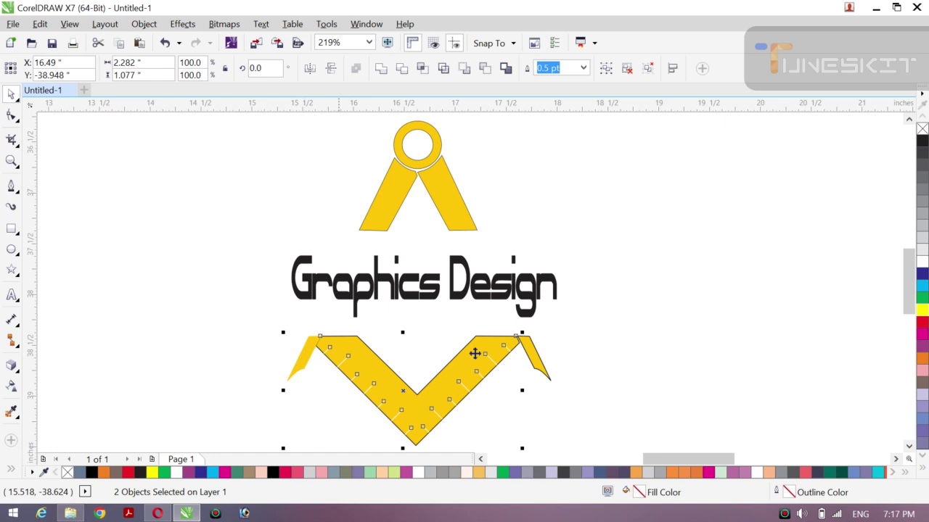
pyautogui.keyDown('shift'); pyautogui.click(534, 356); pyautogui.keyUp('shift')
pyautogui.hotkey('ctrl', 'g')
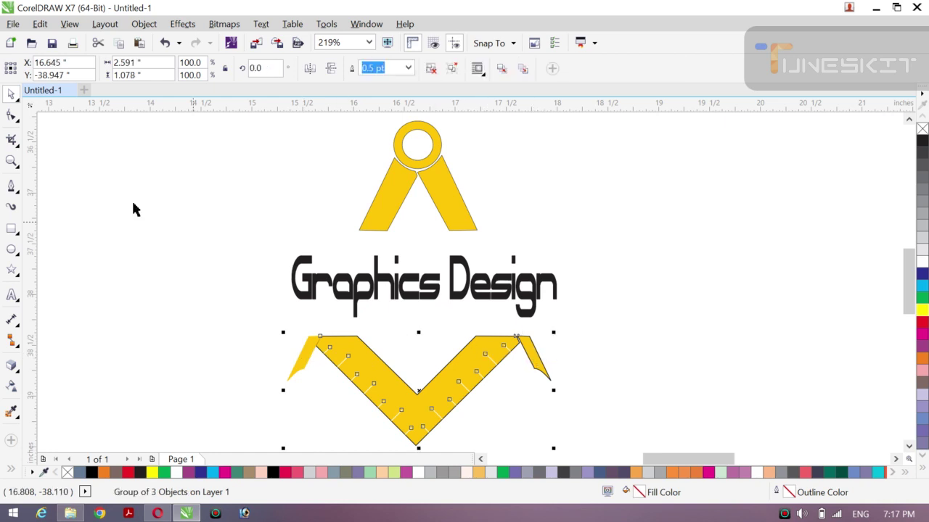
pyautogui.click(132, 203)
# Step: Group the two upper compass legs with the ring above them
pyautogui.click(378, 198)
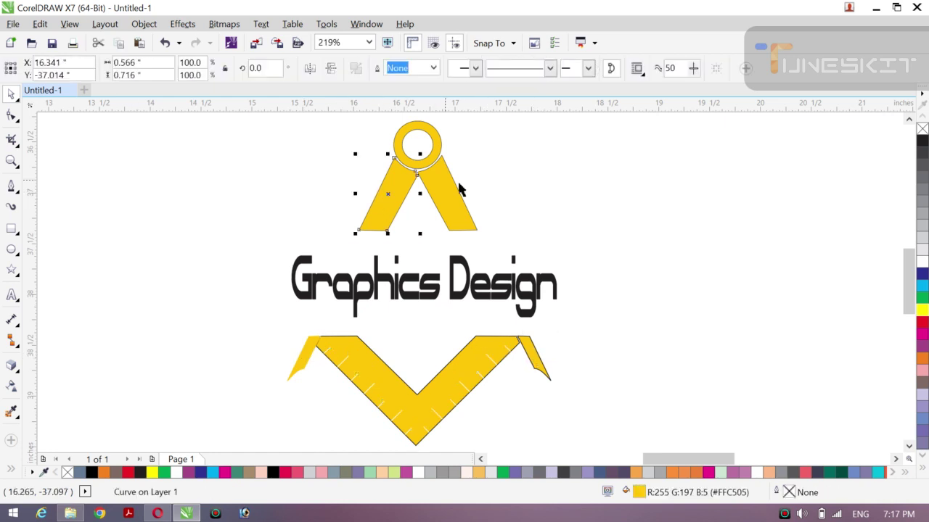
pyautogui.keyDown('shift'); pyautogui.click(408, 152); pyautogui.keyUp('shift')
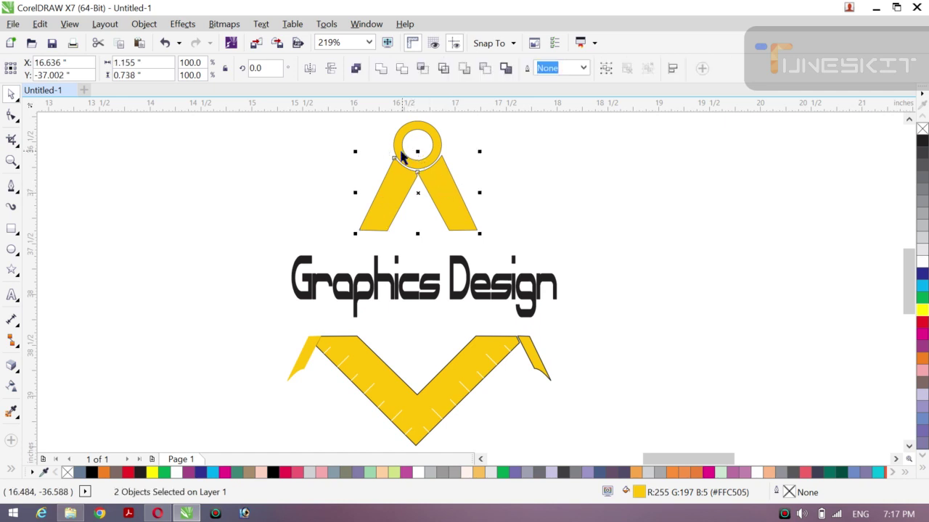
pyautogui.keyDown('shift'); pyautogui.click(400, 154); pyautogui.keyUp('shift')
pyautogui.hotkey('ctrl', 'g')
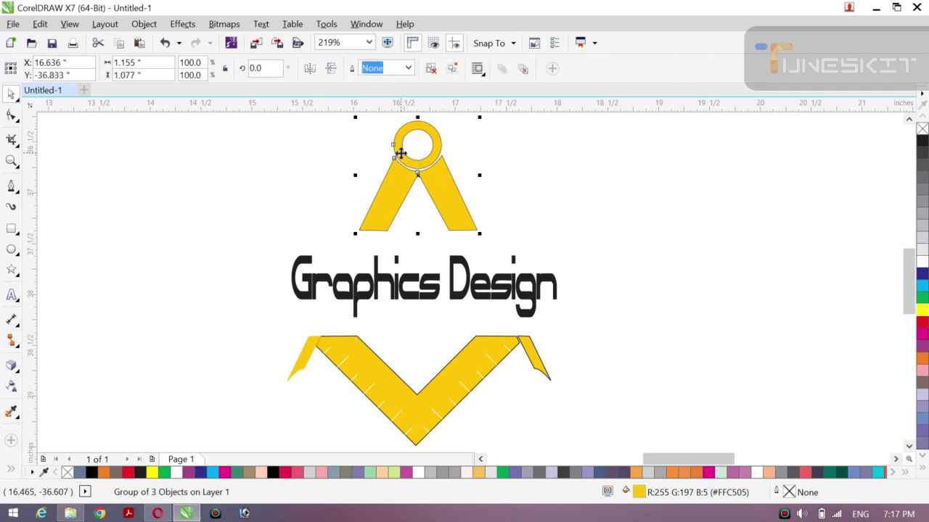
pyautogui.click(363, 210)
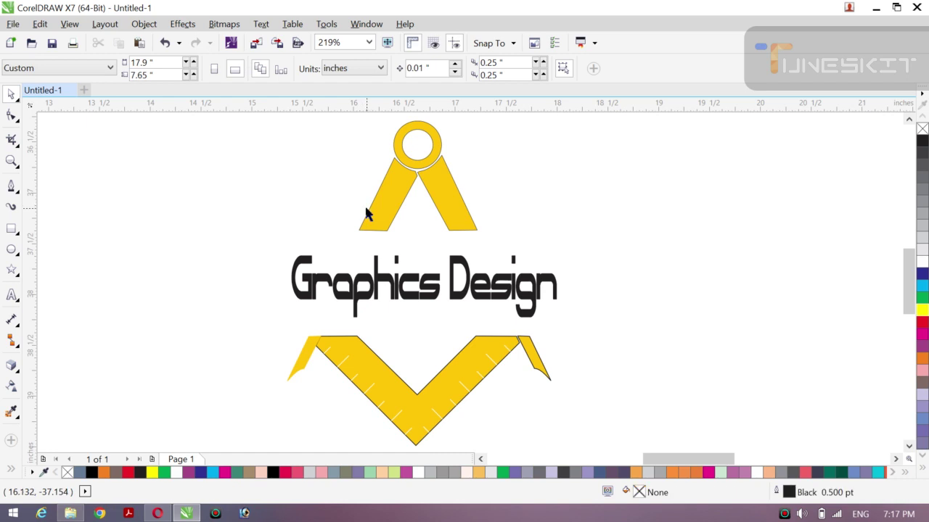
# Step: Move the compass group, the Graphics Design text and the square group together to the right, clear of the leftover shapes underneath
pyautogui.moveTo(384, 208); pyautogui.dragTo(469, 208)
pyautogui.hotkey('ctrl', 'z')
pyautogui.click(364, 361)
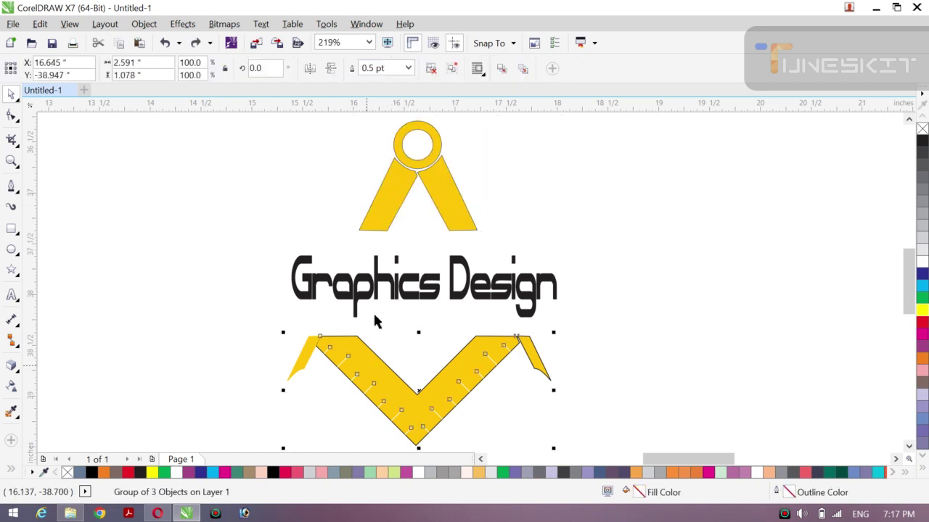
pyautogui.keyDown('shift'); pyautogui.click(387, 206); pyautogui.keyUp('shift')
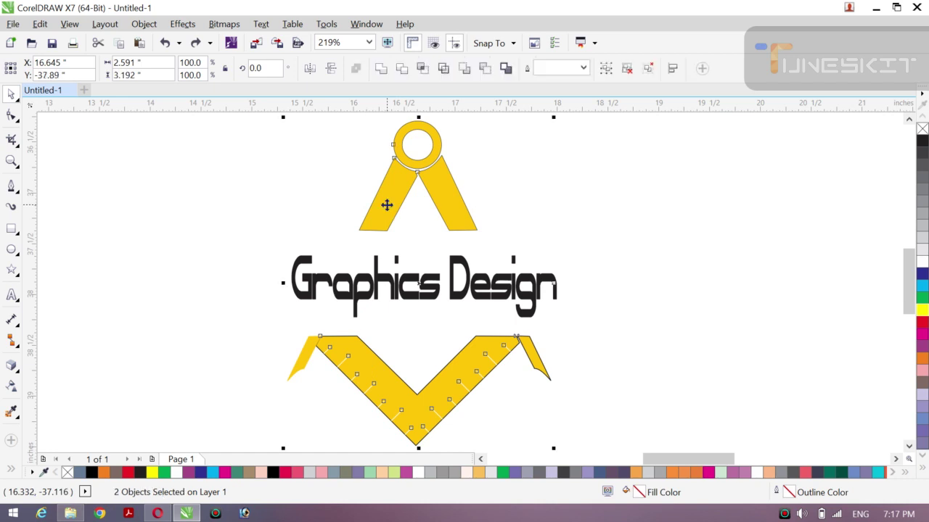
pyautogui.keyDown('shift'); pyautogui.click(428, 289); pyautogui.keyUp('shift')
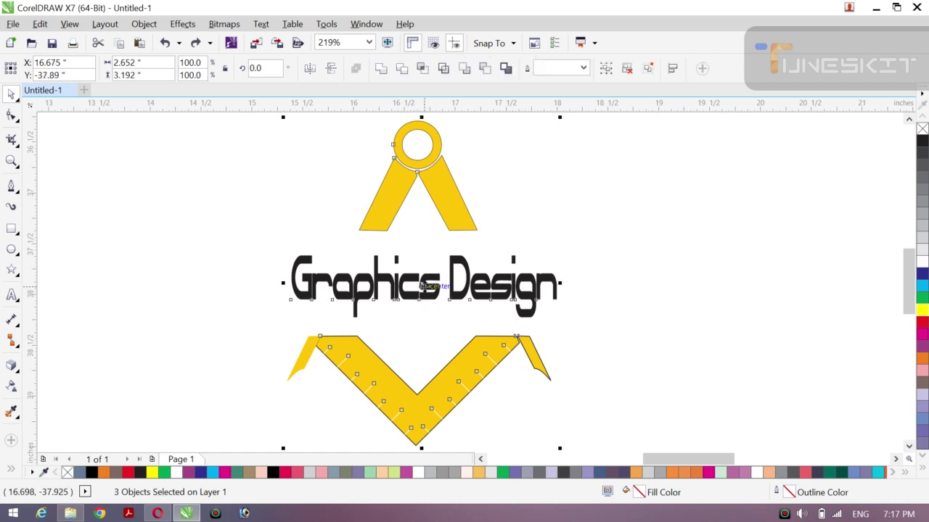
pyautogui.moveTo(425, 285); pyautogui.dragTo(675, 278)
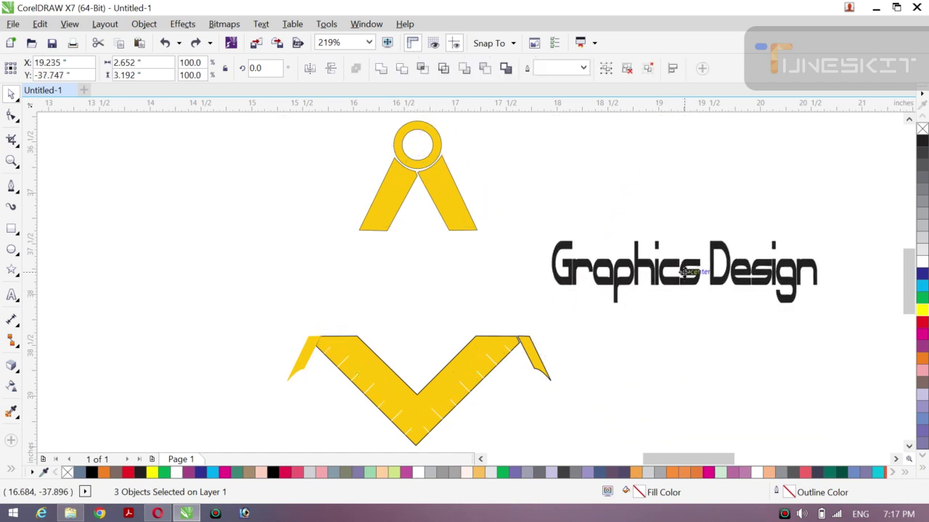
# Step: Delete the leftover bright yellow V shape and the unfilled compass outlines
pyautogui.click(407, 388)
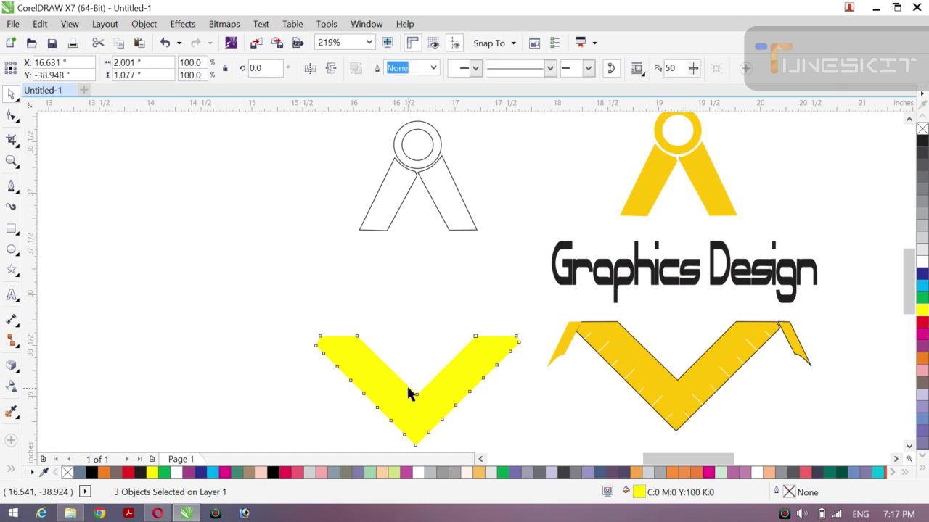
pyautogui.press('Delete')
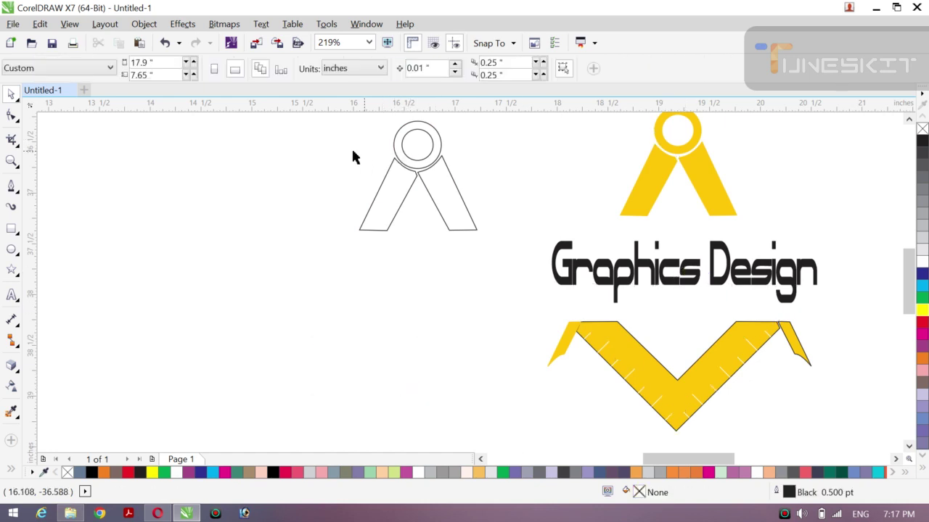
pyautogui.moveTo(328, 118); pyautogui.dragTo(487, 251)
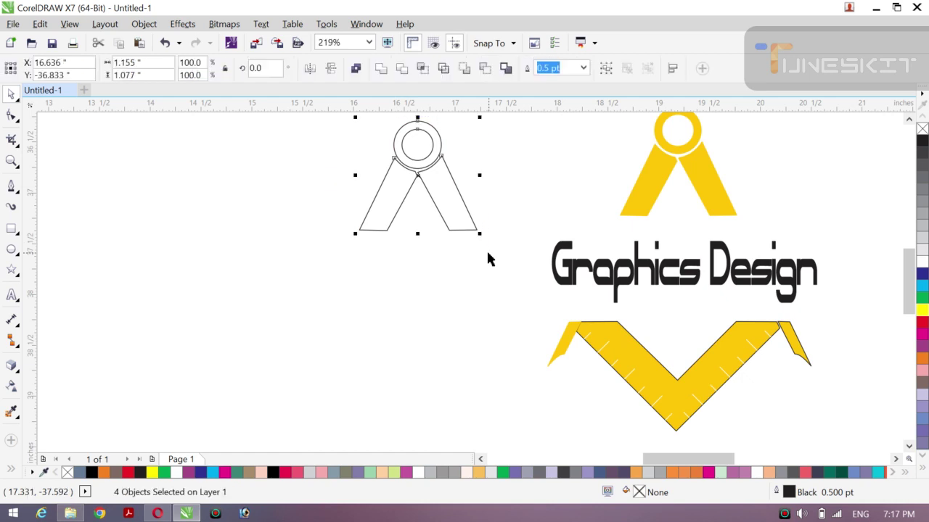
pyautogui.press('Delete')
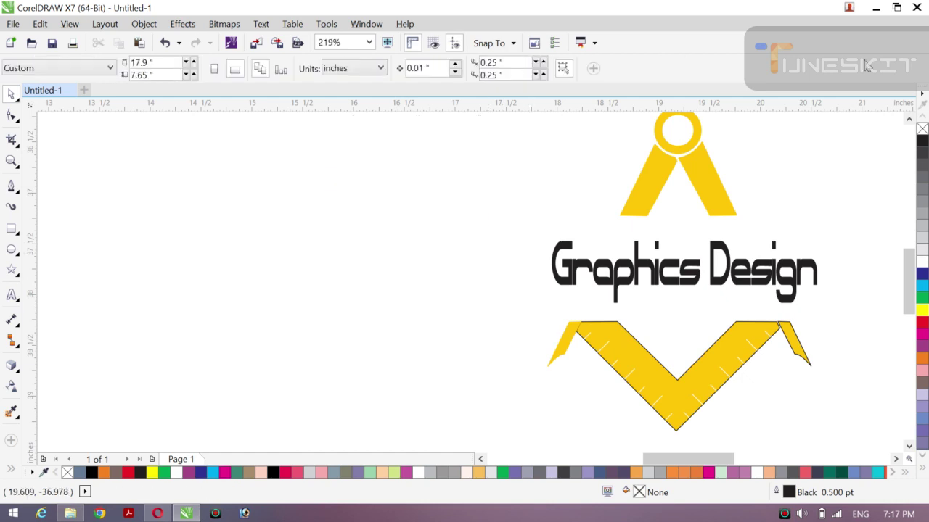
pyautogui.hscroll(3, 506, 339)
pyautogui.hscroll(3, 464, 283)
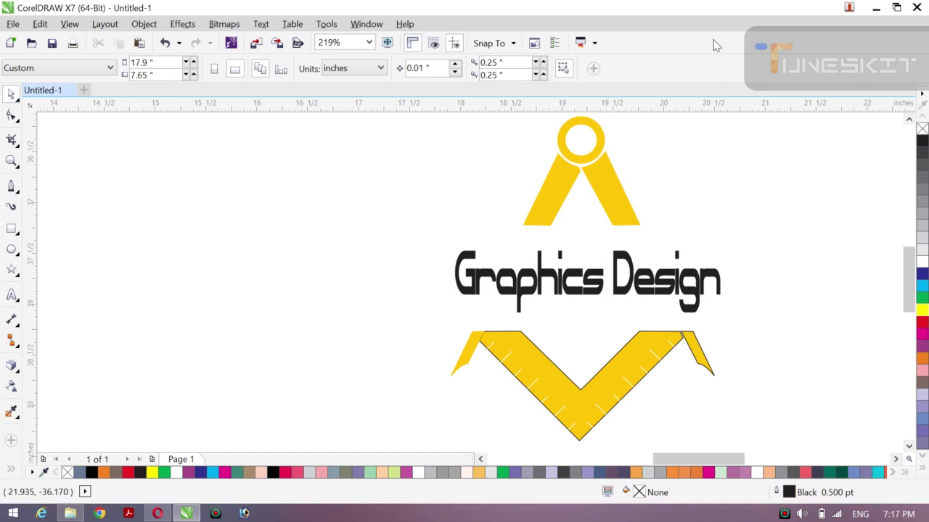
pyautogui.click(580, 392)
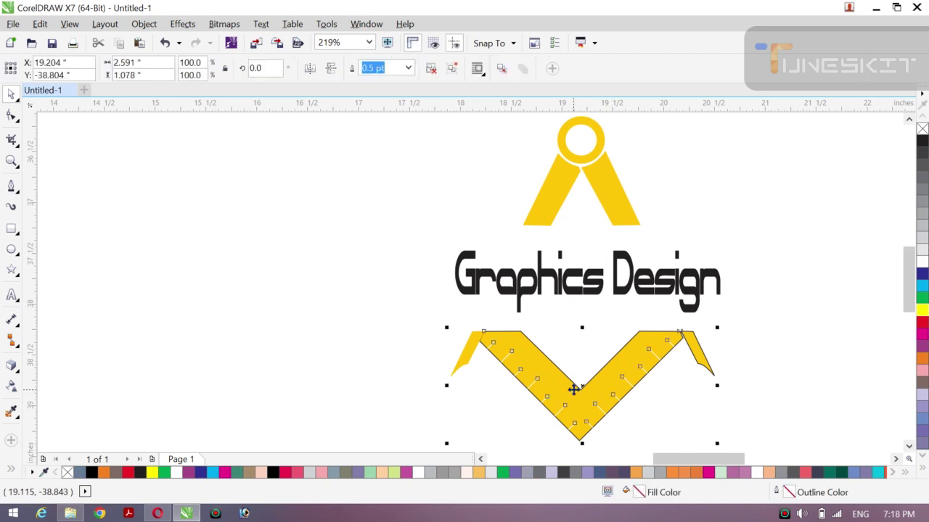
pyautogui.click(538, 392)
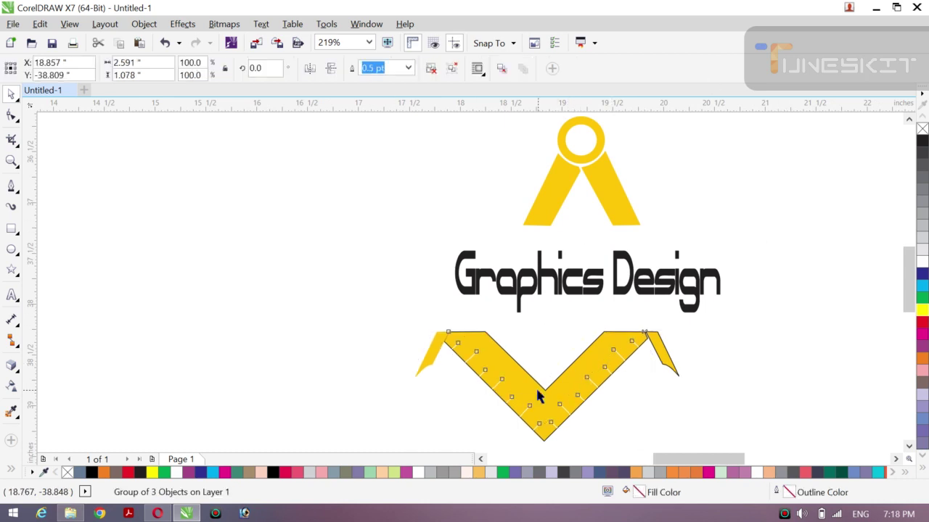
pyautogui.click(347, 341)
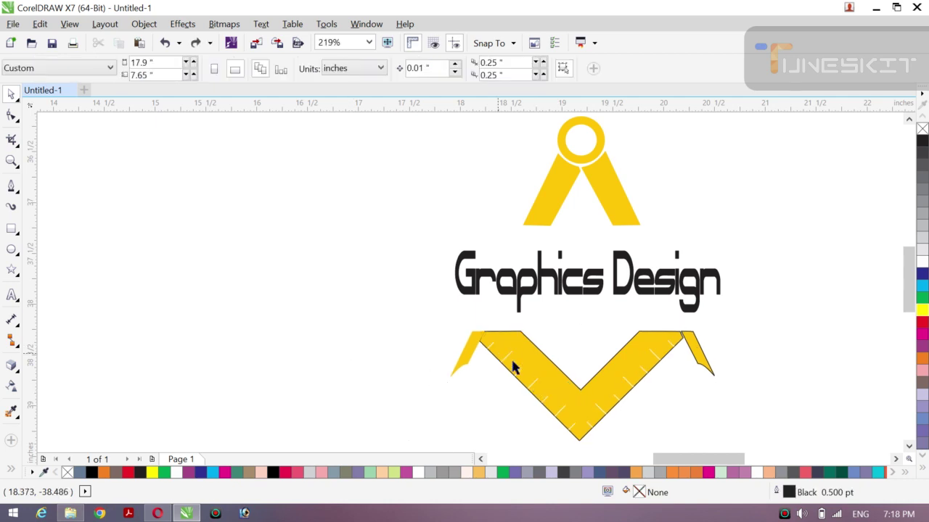
# Step: Ungroup the V-shaped square from the two pointed compass tips
pyautogui.rightClick(508, 373)
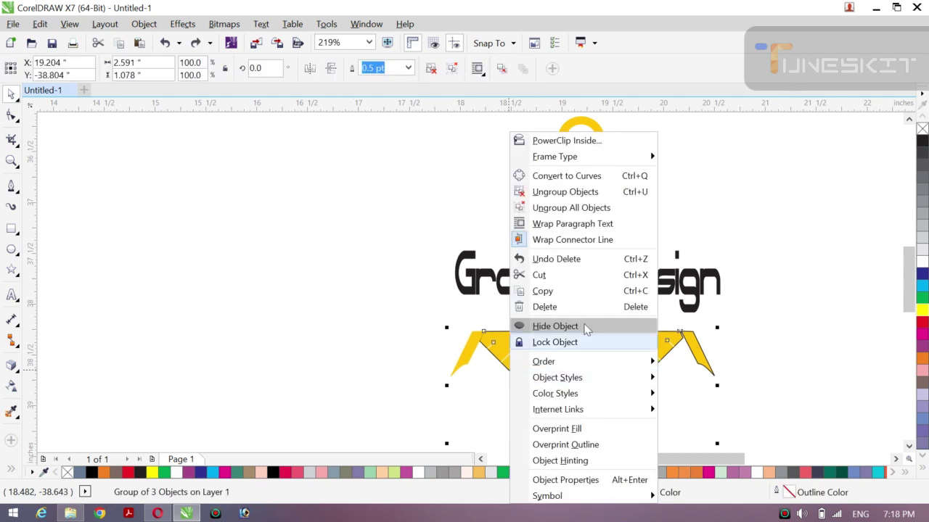
pyautogui.click(526, 191)
pyautogui.click(313, 270)
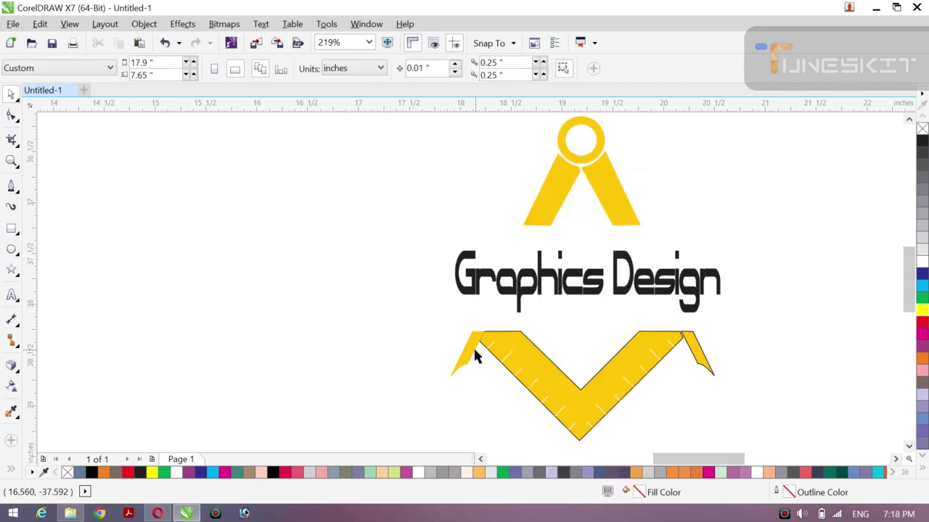
pyautogui.click(522, 357)
pyautogui.moveTo(480, 356); pyautogui.dragTo(415, 352)
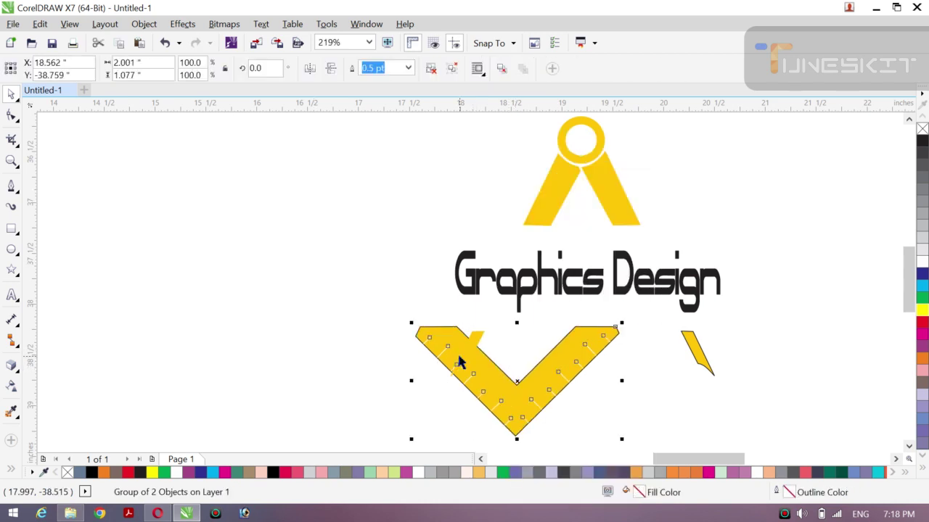
pyautogui.hotkey('ctrl', 'z')
pyautogui.click(292, 341)
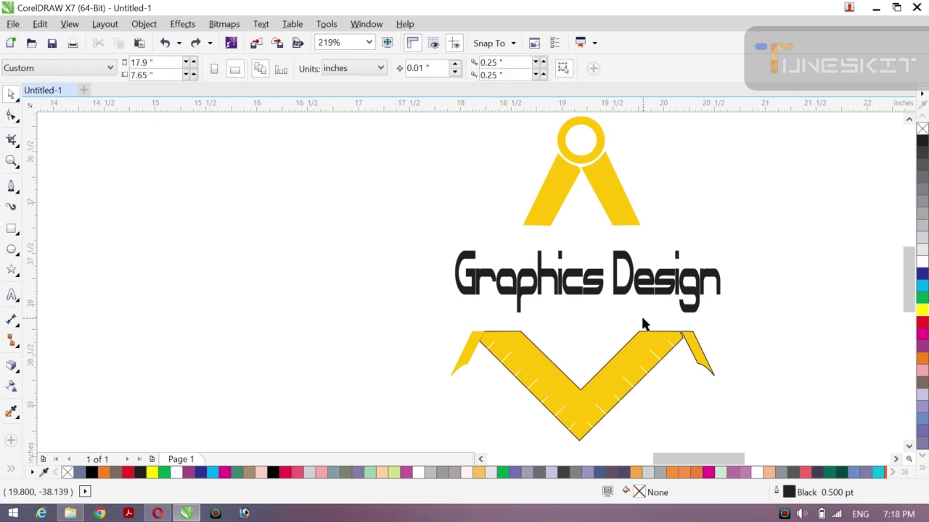
# Step: Set the outline width of the right pointed compass tip to None
pyautogui.click(694, 352)
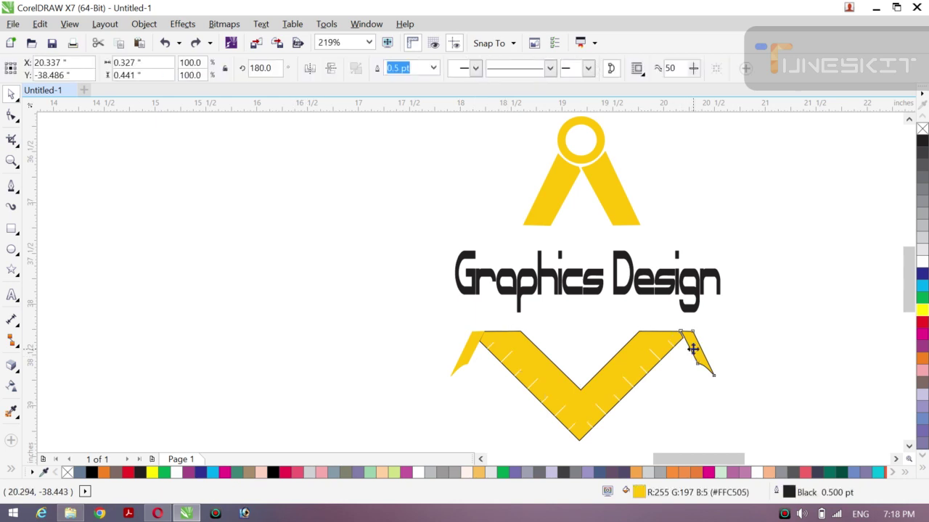
pyautogui.click(433, 68)
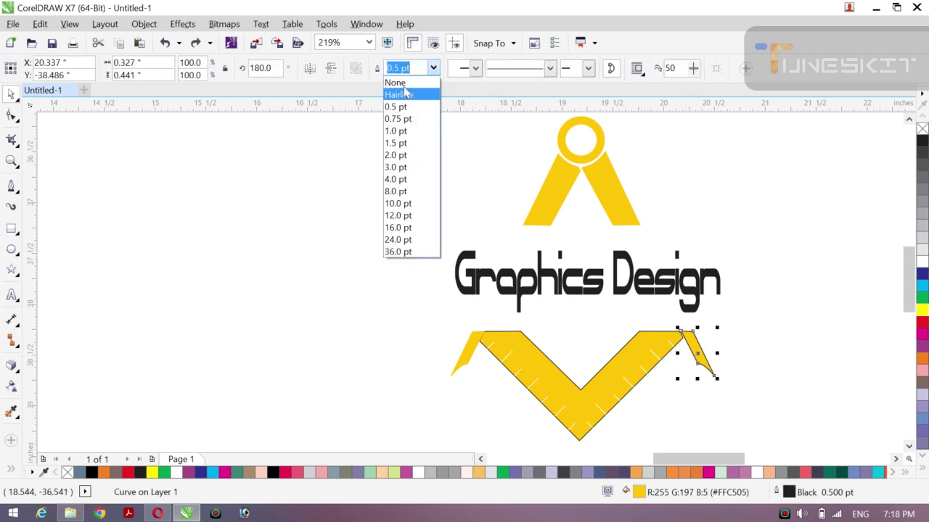
pyautogui.click(394, 83)
pyautogui.click(465, 360)
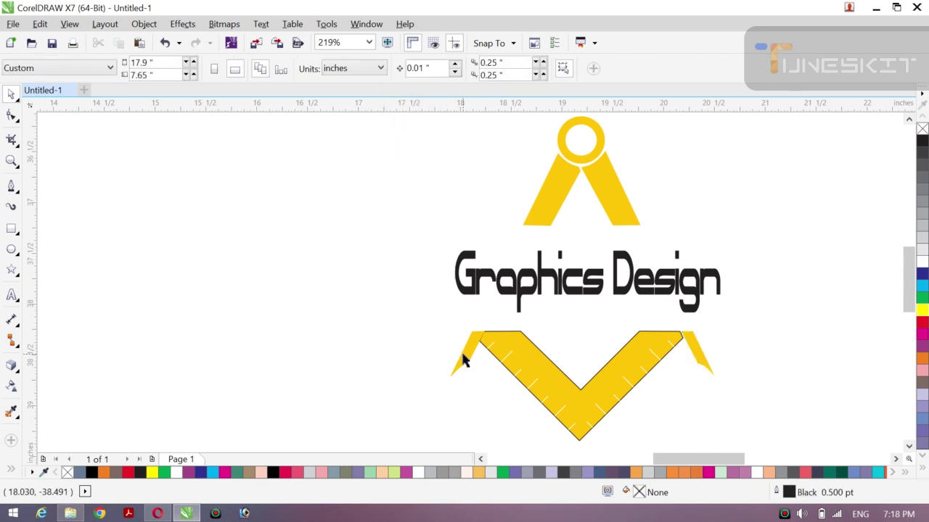
# Step: Ungroup the V-shaped square from its white tick marks
pyautogui.click(506, 336)
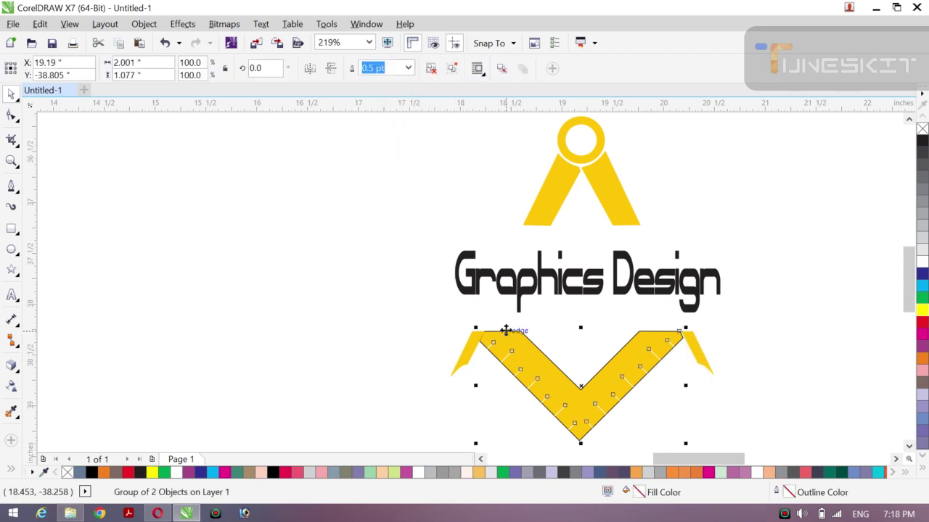
pyautogui.moveTo(506, 326); pyautogui.dragTo(501, 310)
pyautogui.hotkey('ctrl', 'z')
pyautogui.rightClick(581, 385)
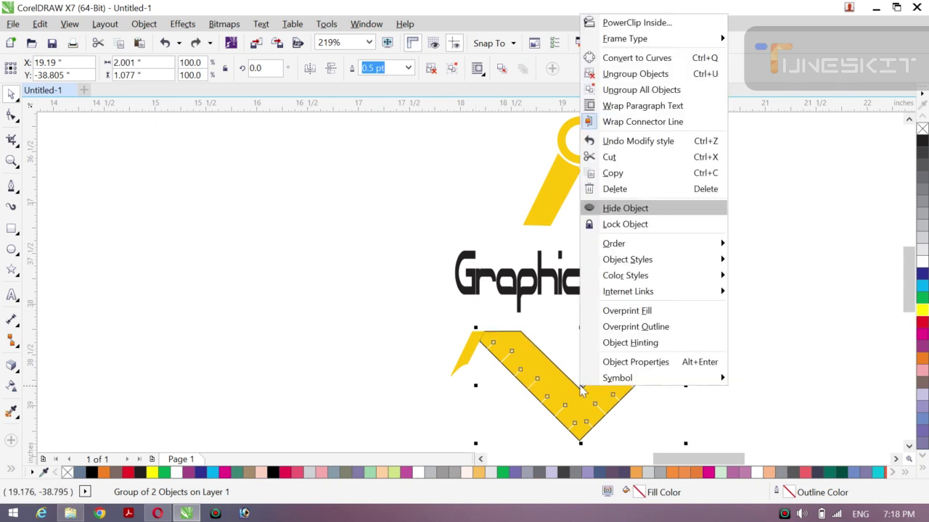
pyautogui.click(641, 70)
pyautogui.click(403, 216)
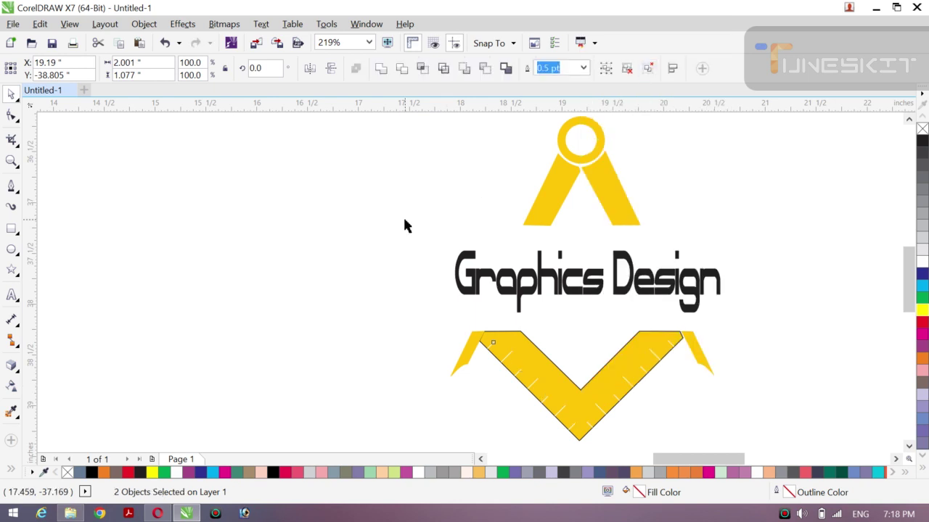
pyautogui.click(579, 385)
pyautogui.press('F10')
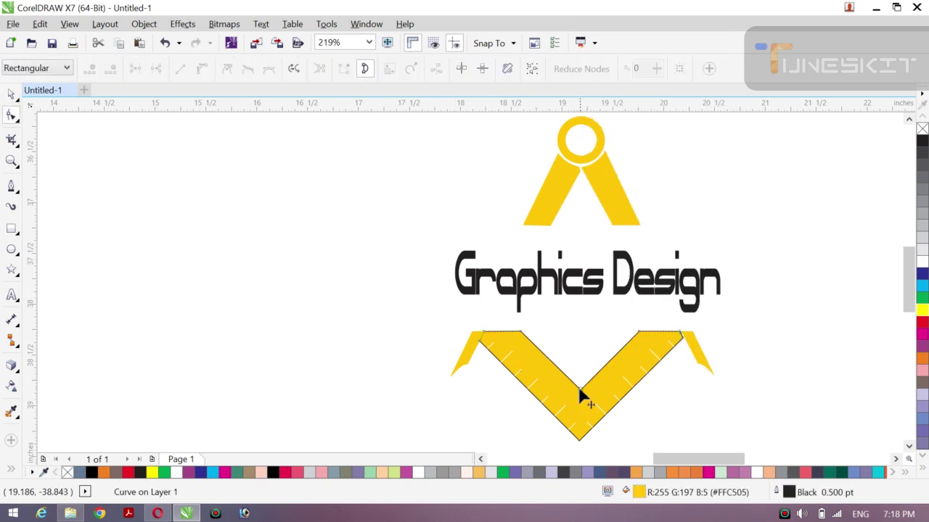
pyautogui.moveTo(580, 390); pyautogui.dragTo(578, 358)
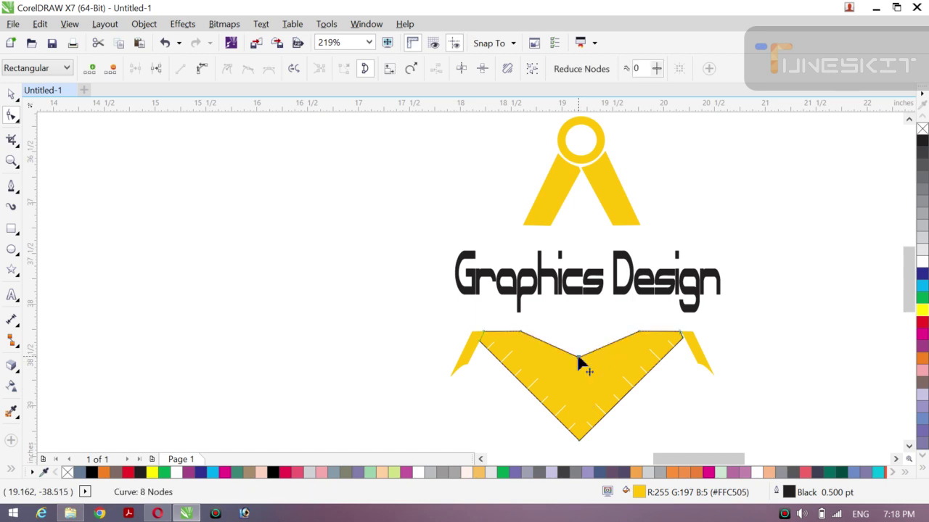
pyautogui.hotkey('ctrl', 'z')
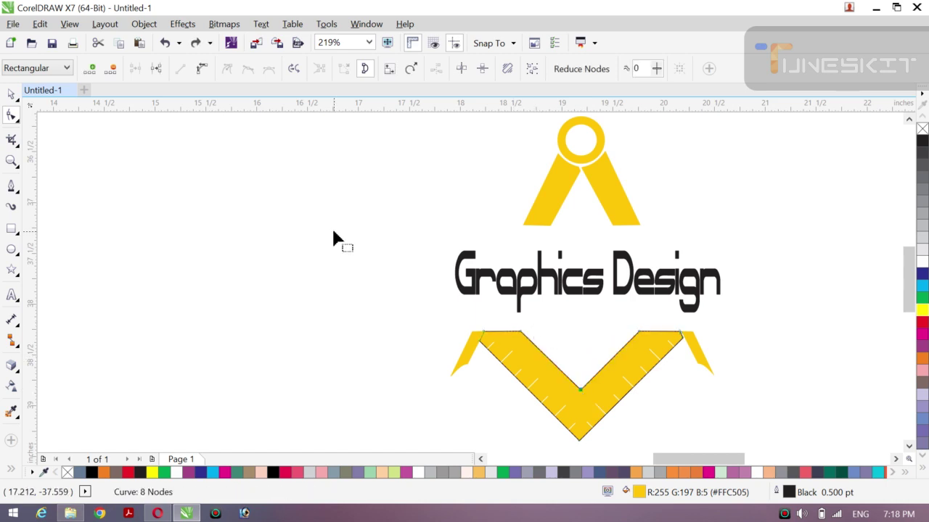
pyautogui.click(12, 95)
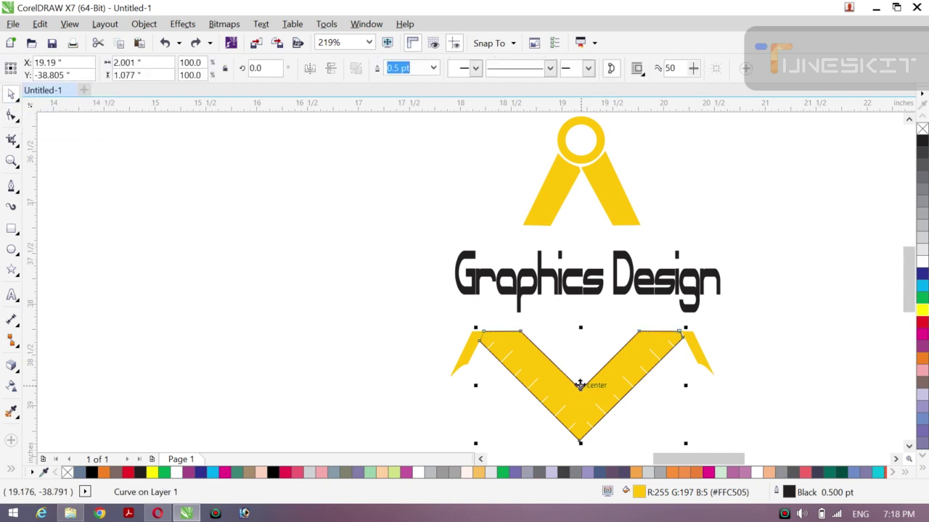
pyautogui.moveTo(580, 385); pyautogui.dragTo(428, 363)
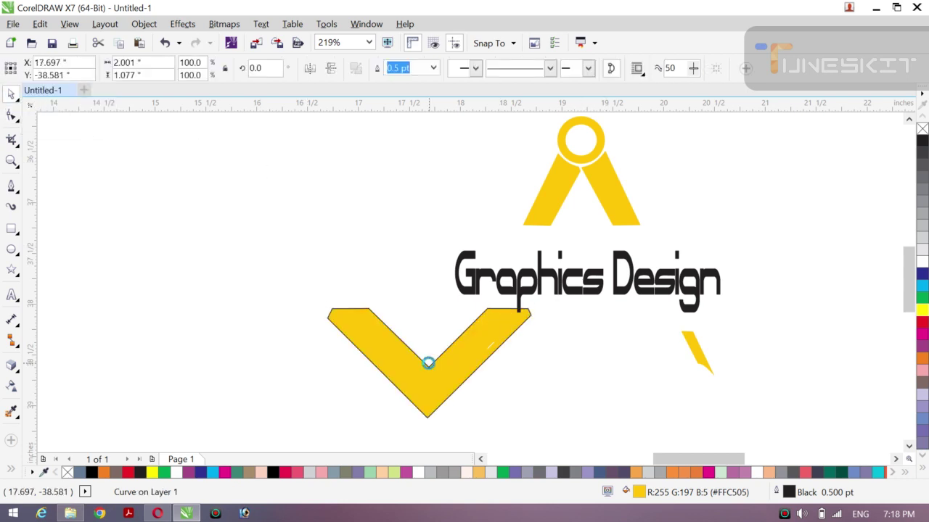
pyautogui.hotkey('ctrl', 'z')
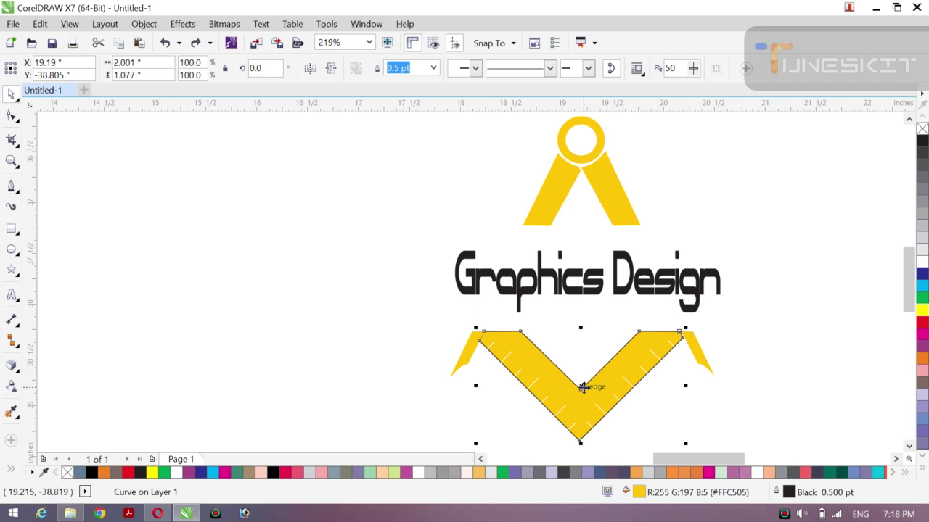
# Step: Set the outline width of the V-shaped square to None
pyautogui.click(434, 68)
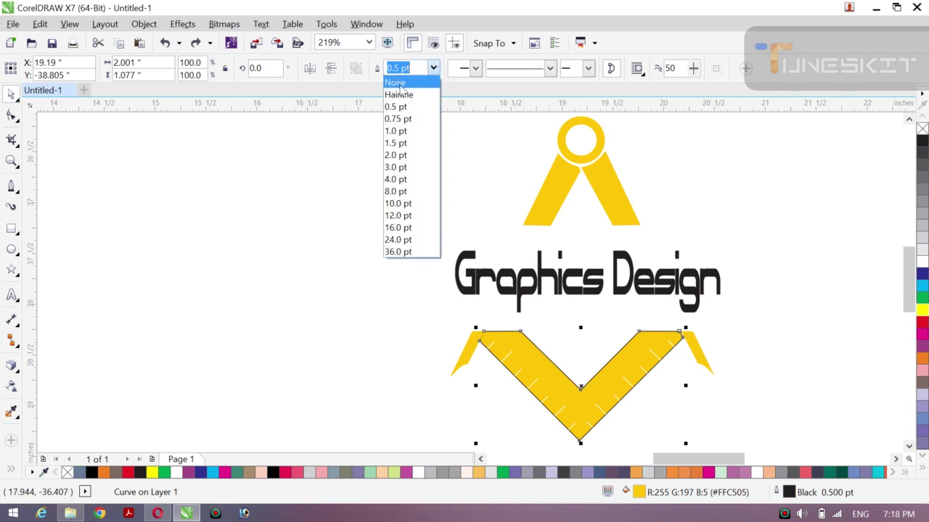
pyautogui.click(398, 84)
pyautogui.click(406, 249)
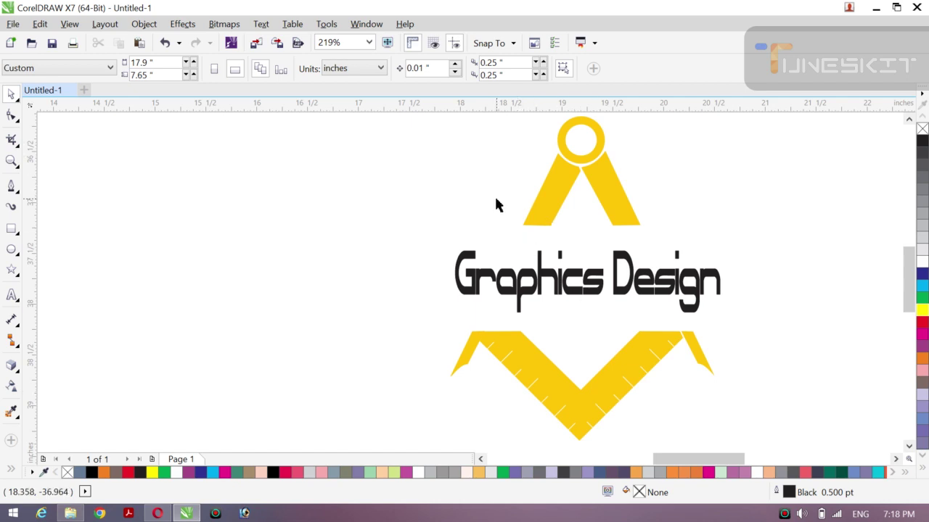
# Step: Group all the logo shapes with the Graphics Design text and centre the group on the page
pyautogui.hotkey('ctrl', 'a')
pyautogui.press('Escape')
pyautogui.hotkey('ctrl', 'a')
pyautogui.hotkey('ctrl', 'g')
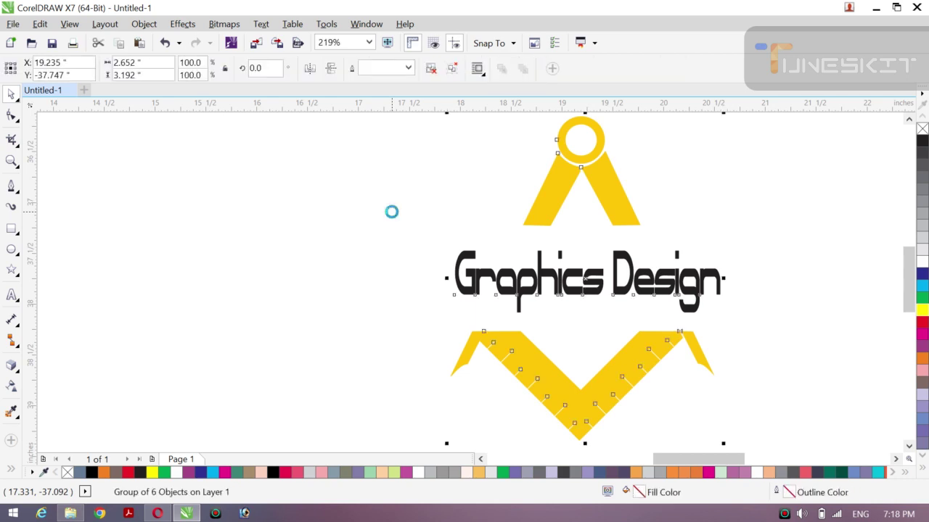
pyautogui.press('p')
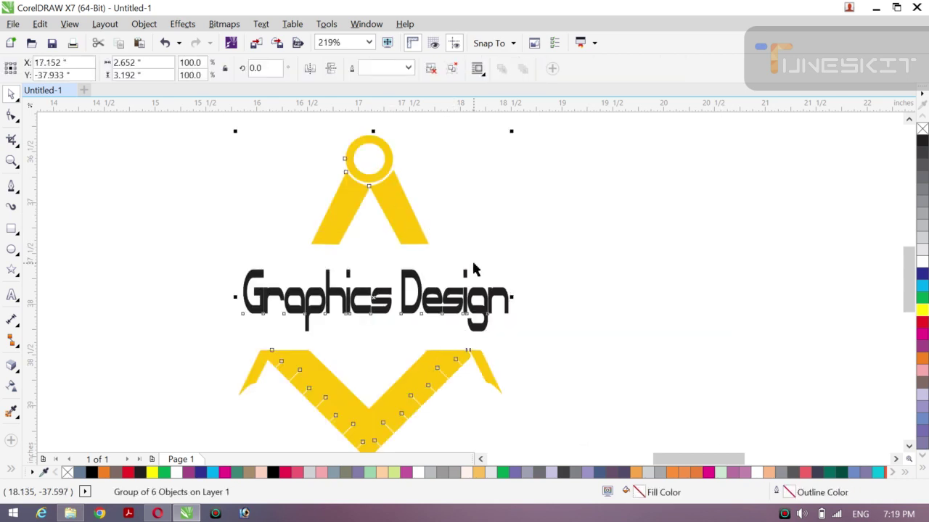
# Step: Scale the grouped logo down proportionally about its centre to about 2.14 by 2.57 inches
pyautogui.hscroll(-5, 473, 269)
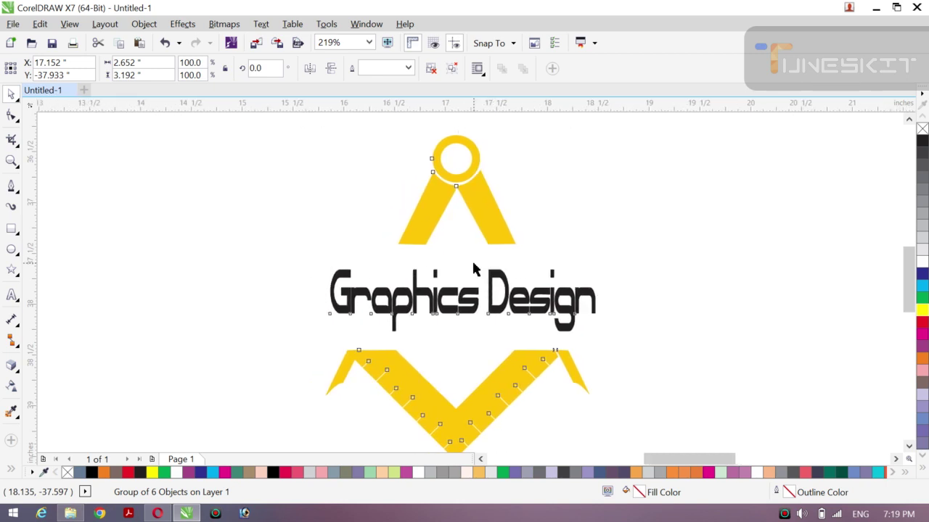
pyautogui.press('z')
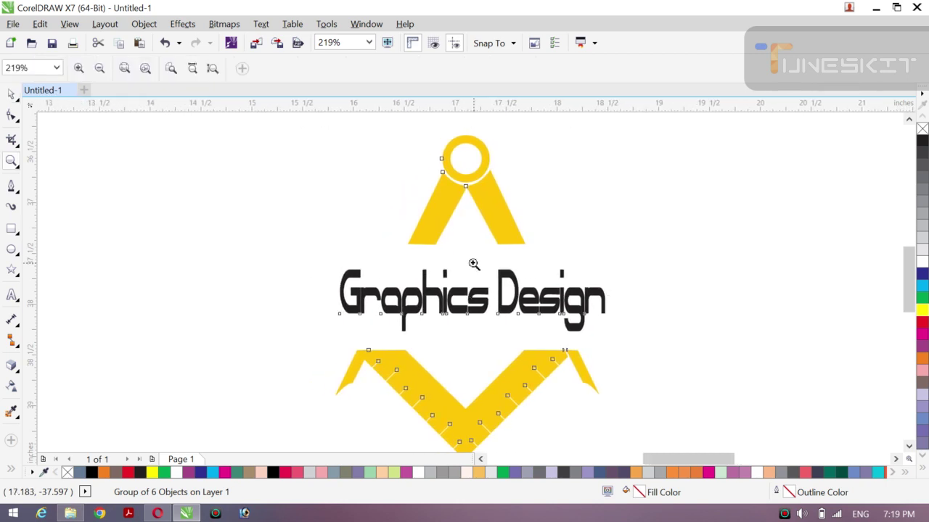
pyautogui.click(101, 70)
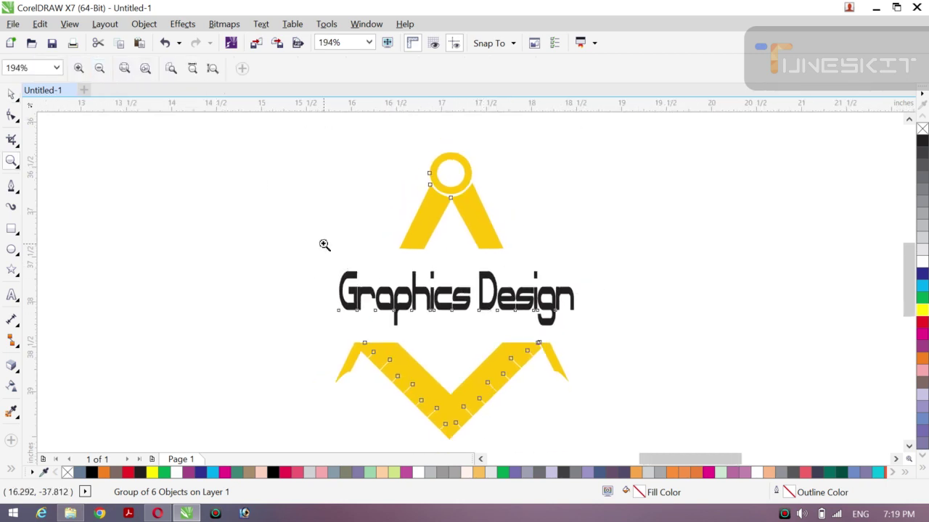
pyautogui.press('F3')
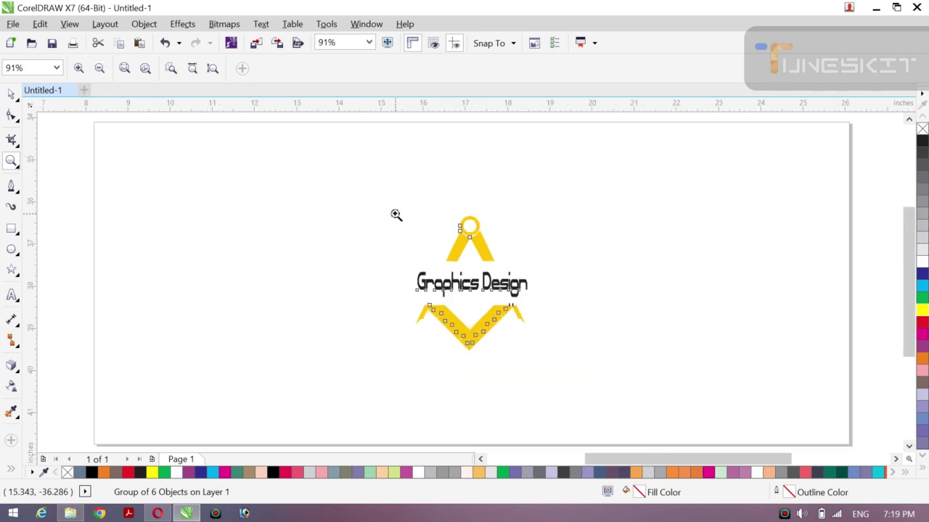
pyautogui.click(13, 96)
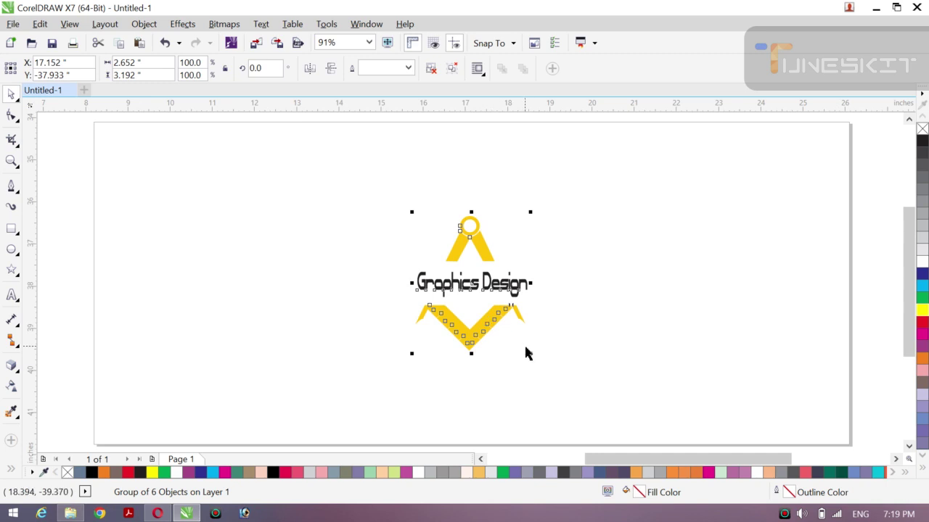
pyautogui.moveTo(529, 353); pyautogui.dragTo(518, 341)
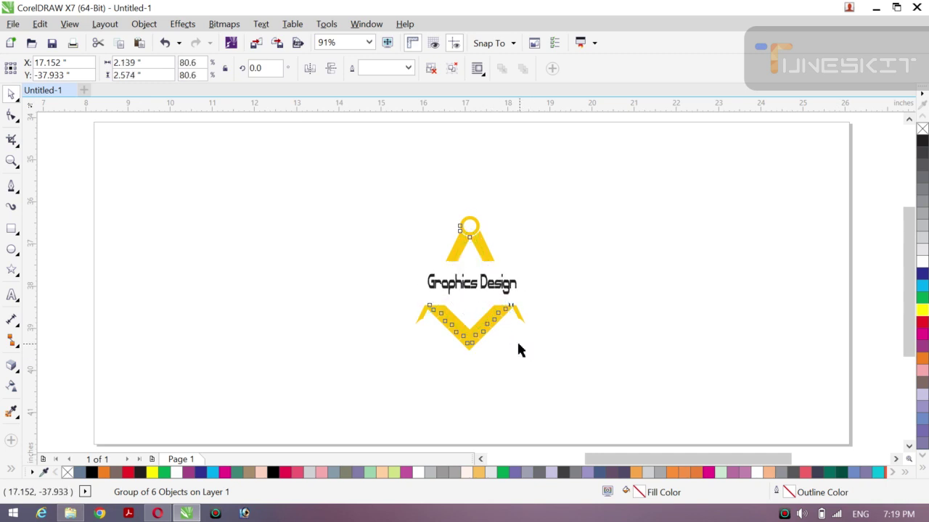
pyautogui.click(346, 328)
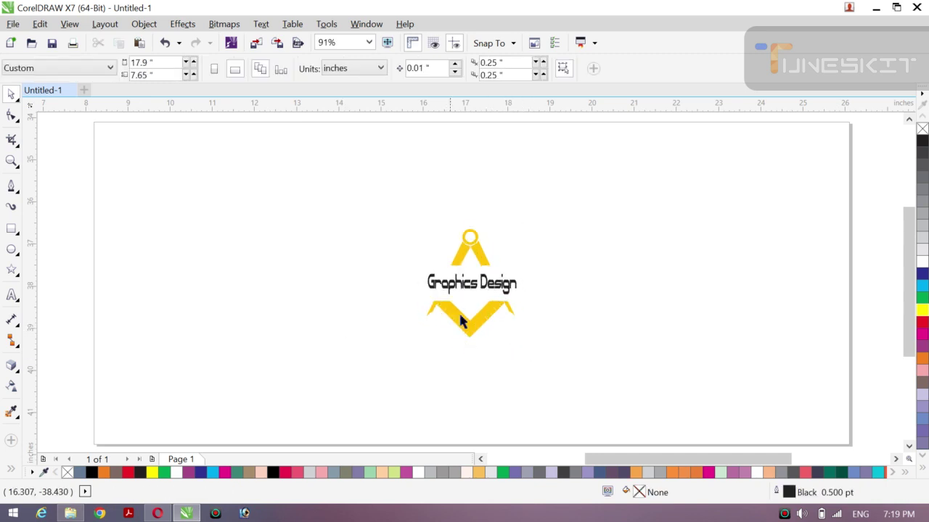
# Step: Stretch and enlarge the grouped logo about its centre to about 7.92 inches wide and 7.19 inches tall
pyautogui.click(460, 331)
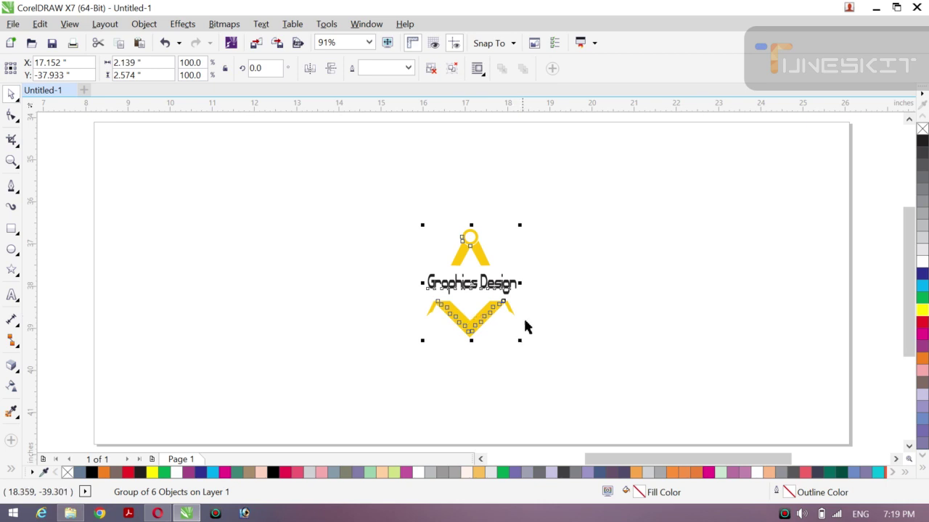
pyautogui.moveTo(519, 283); pyautogui.dragTo(544, 291)
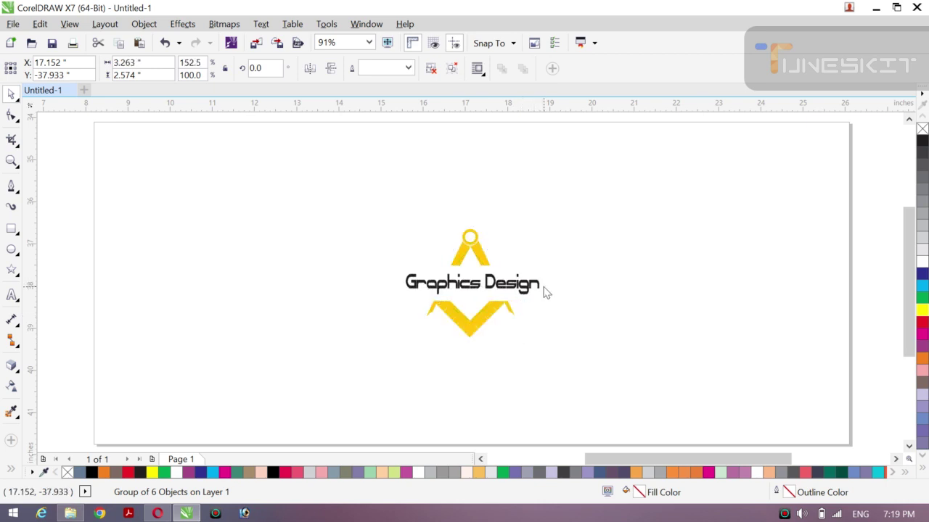
pyautogui.moveTo(543, 342); pyautogui.dragTo(668, 437)
pyautogui.moveTo(31, 226); pyautogui.dragTo(174, 254)
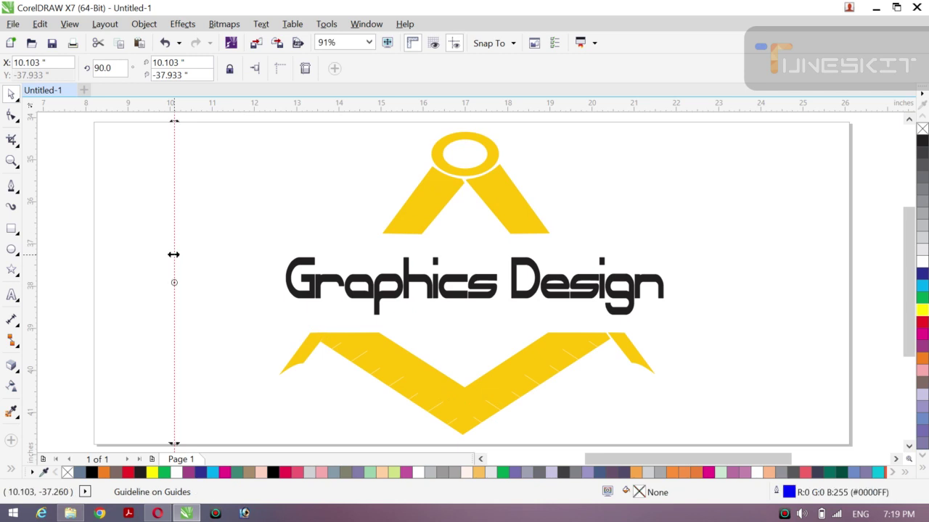
pyautogui.press('Delete')
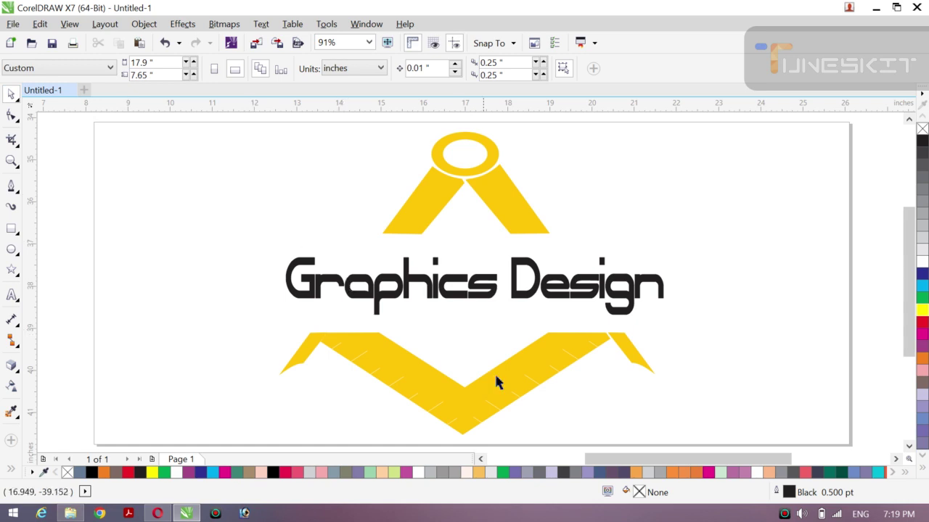
pyautogui.click(506, 390)
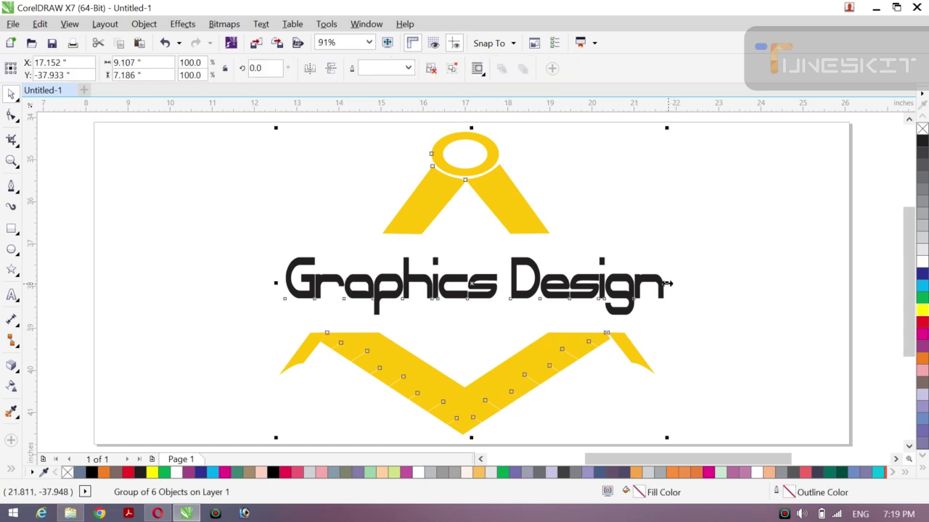
pyautogui.moveTo(666, 283); pyautogui.dragTo(639, 290)
pyautogui.click(700, 296)
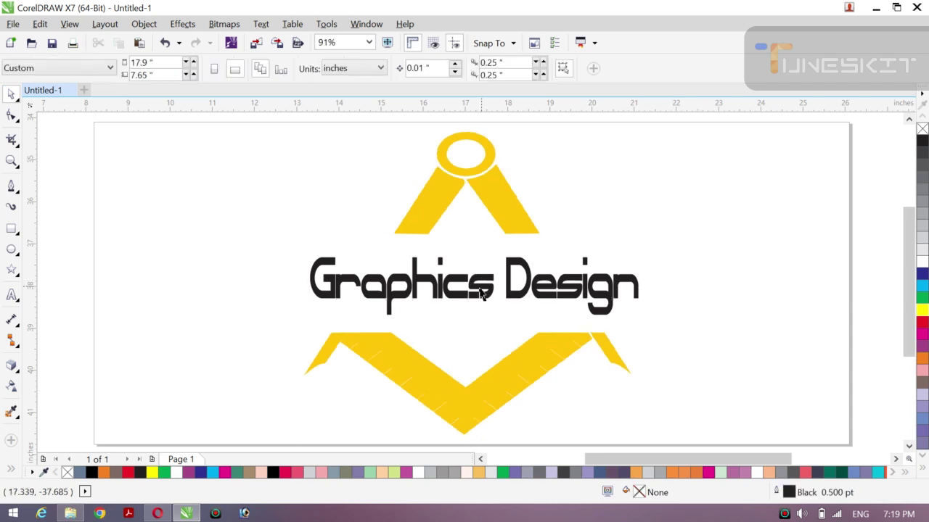
# Step: Try to ungroup the whole enlarged logo
pyautogui.click(480, 292)
pyautogui.rightClick(480, 291)
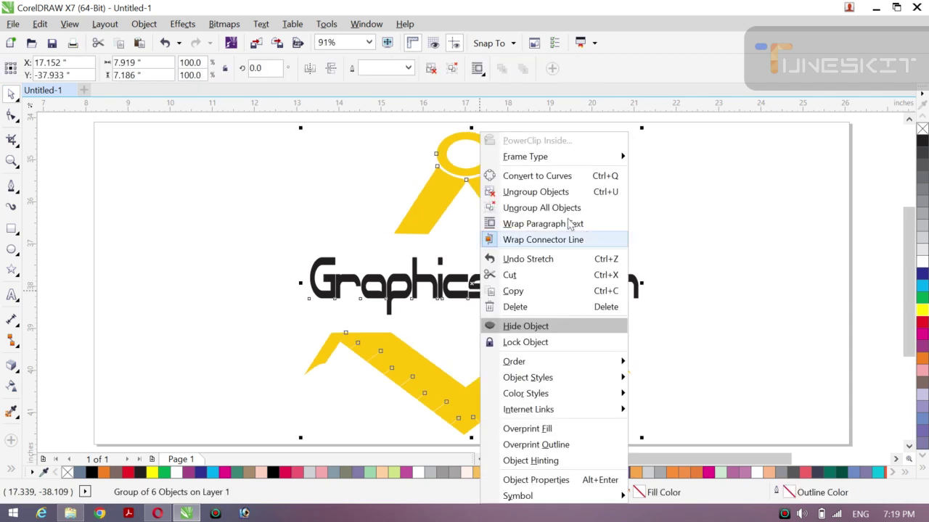
pyautogui.click(578, 192)
pyautogui.click(688, 259)
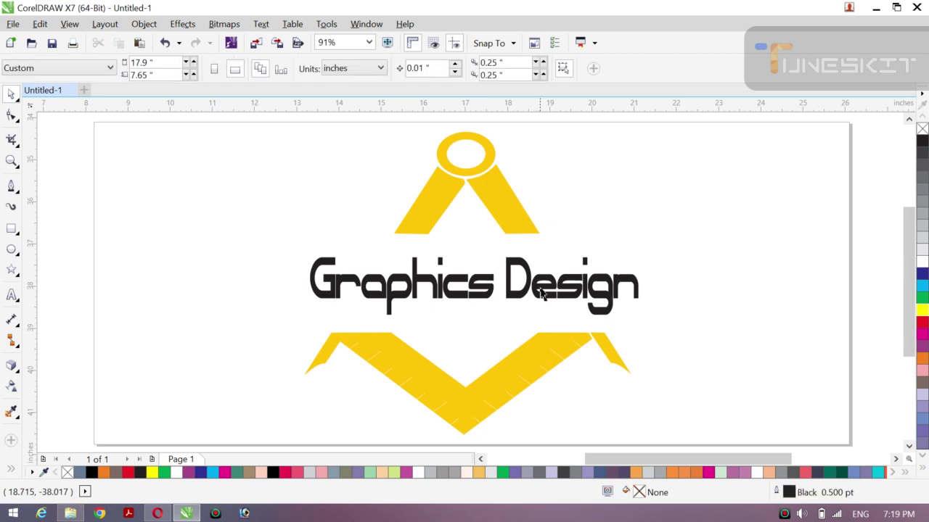
# Step: Fill only the Graphics Design text inside the logo with red
pyautogui.click(544, 291)
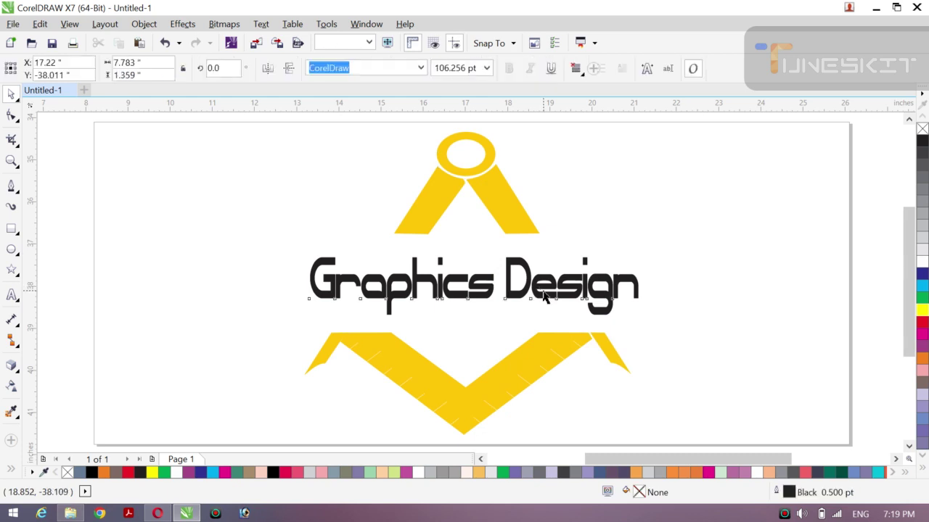
pyautogui.click(922, 323)
pyautogui.click(816, 297)
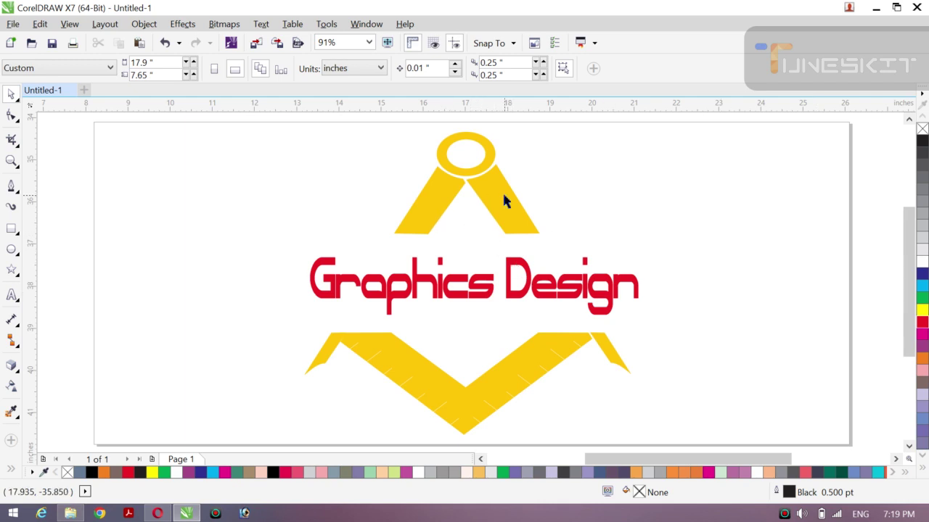
pyautogui.click(404, 232)
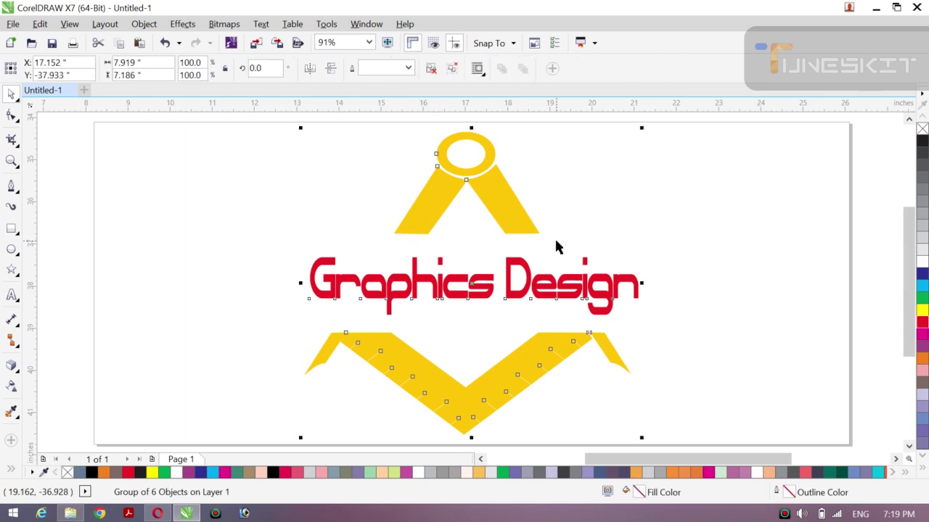
pyautogui.click(702, 217)
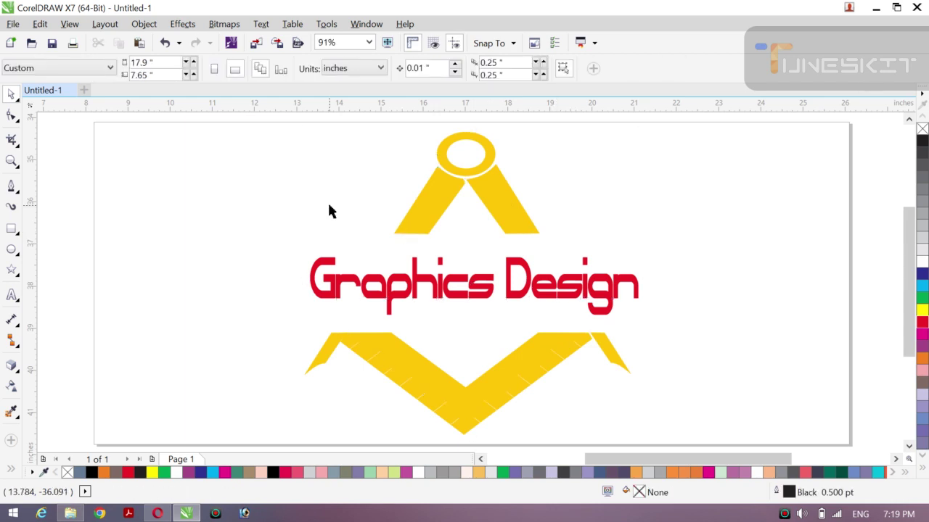
# Step: Add a page-sized rectangle behind the logo and fill it with black as the background
pyautogui.doubleClick(12, 231)
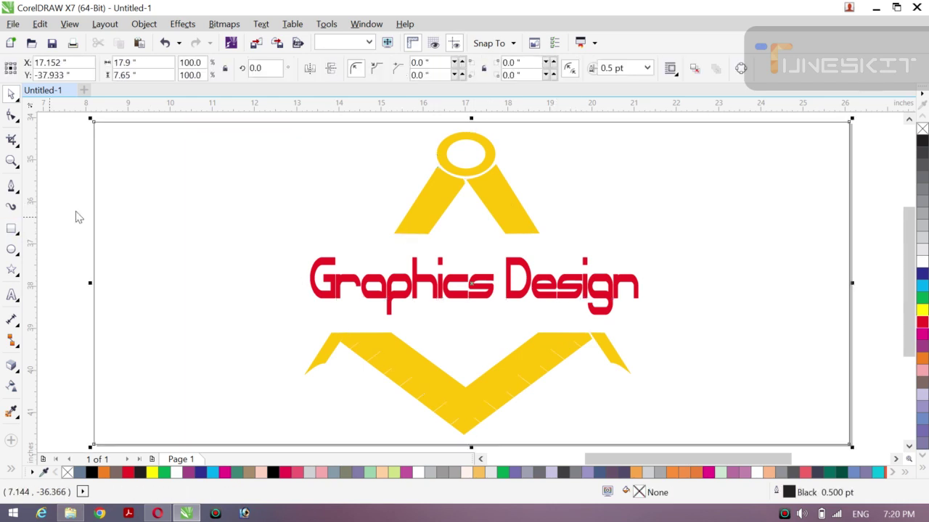
pyautogui.click(922, 143)
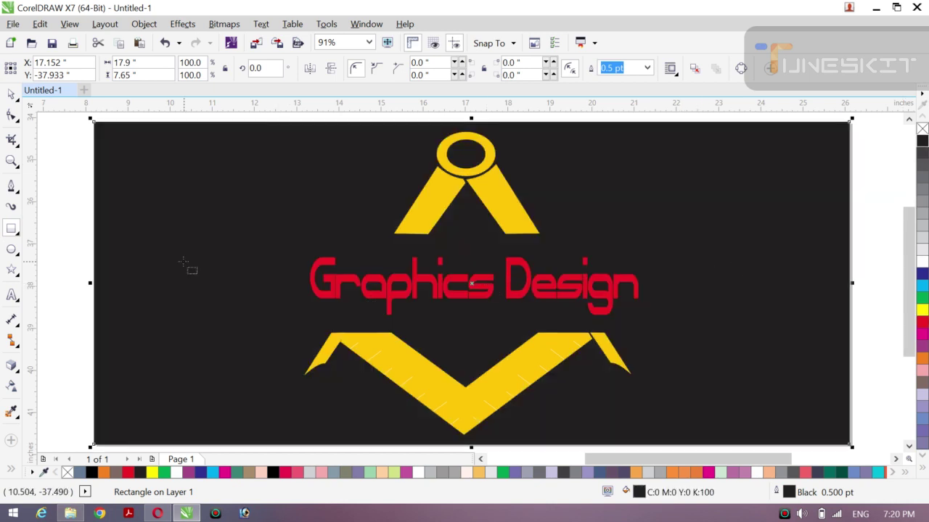
pyautogui.click(11, 94)
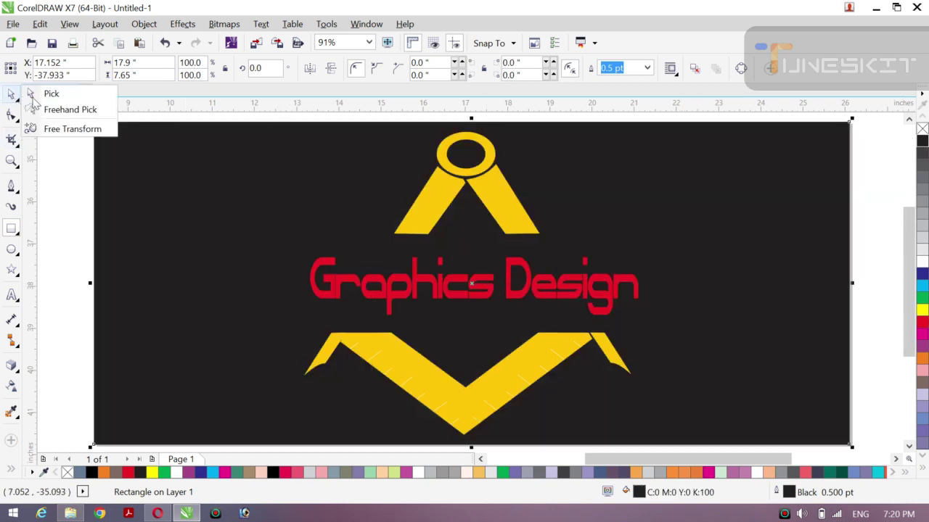
pyautogui.click(44, 92)
pyautogui.press('Escape')
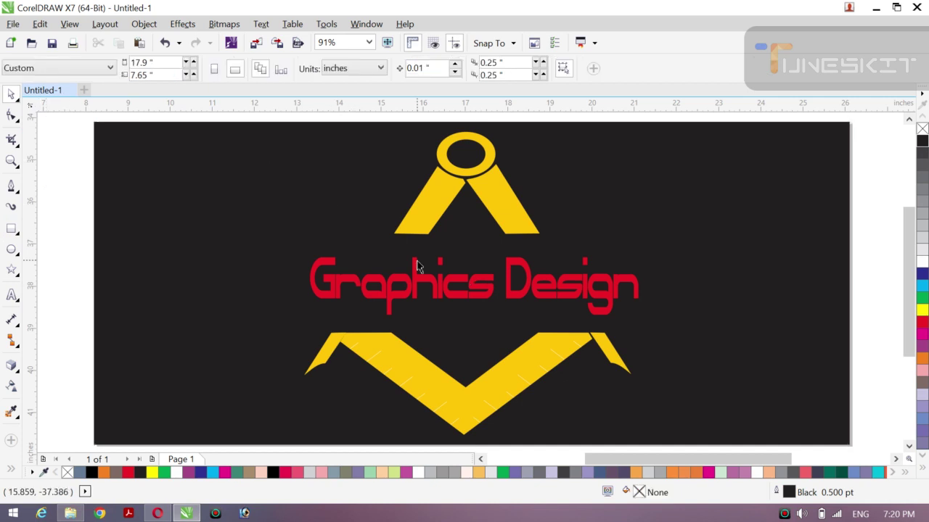
# Step: Try once more to ungroup the logo over the black background
pyautogui.click(459, 294)
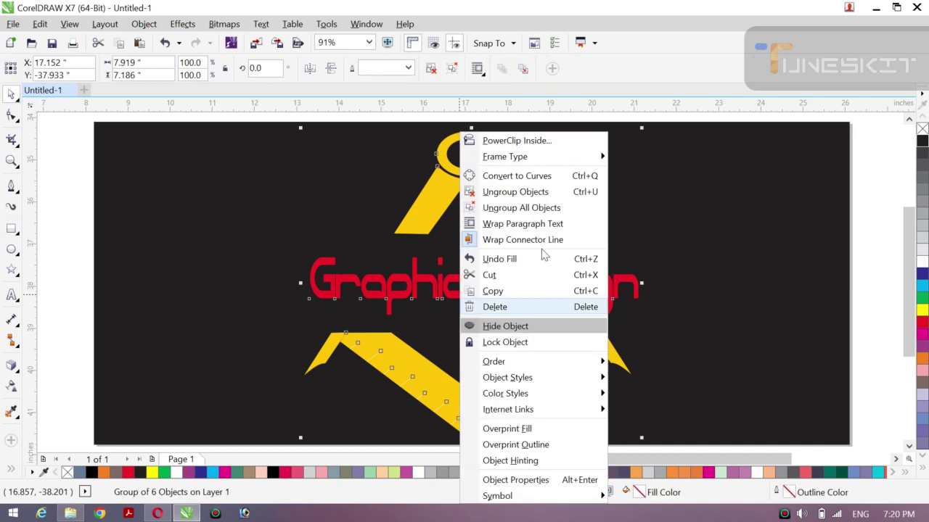
pyautogui.click(546, 192)
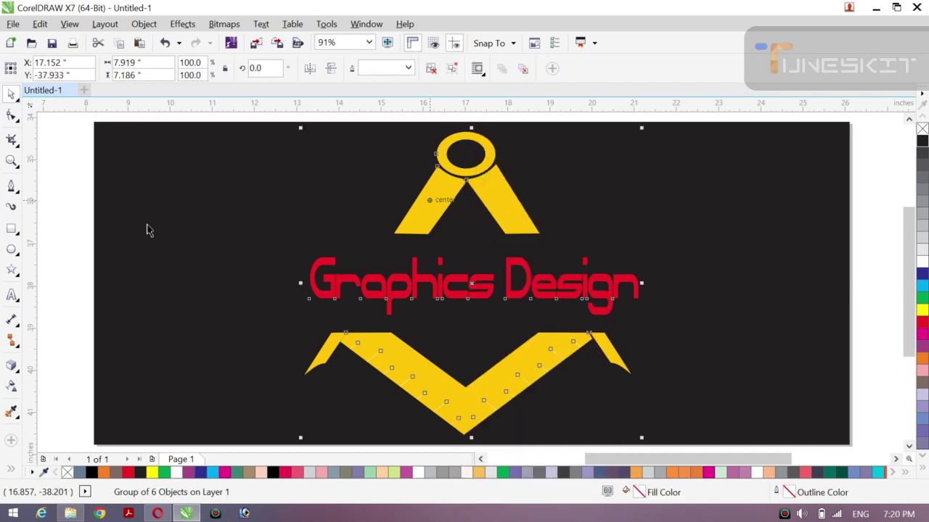
pyautogui.click(60, 244)
# Step: Fill the Graphics Design text with white
pyautogui.click(494, 301)
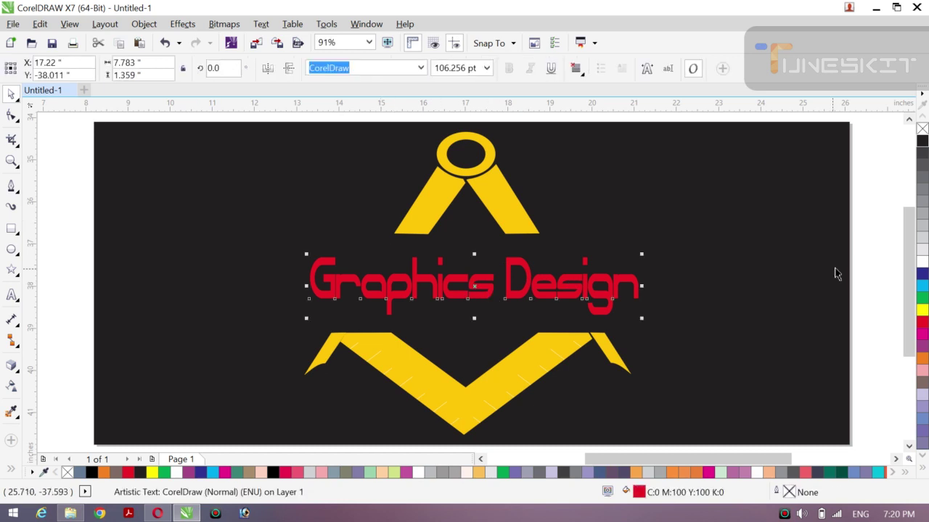
pyautogui.click(920, 259)
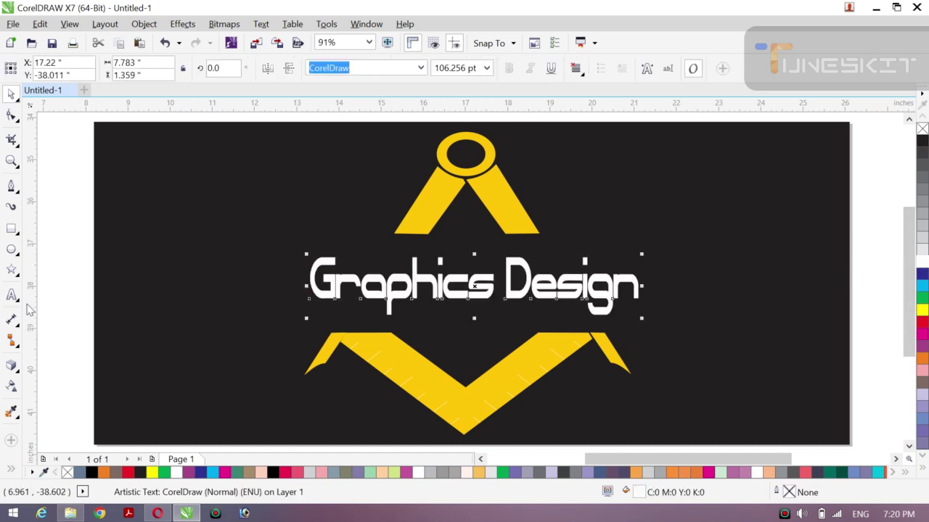
pyautogui.click(51, 293)
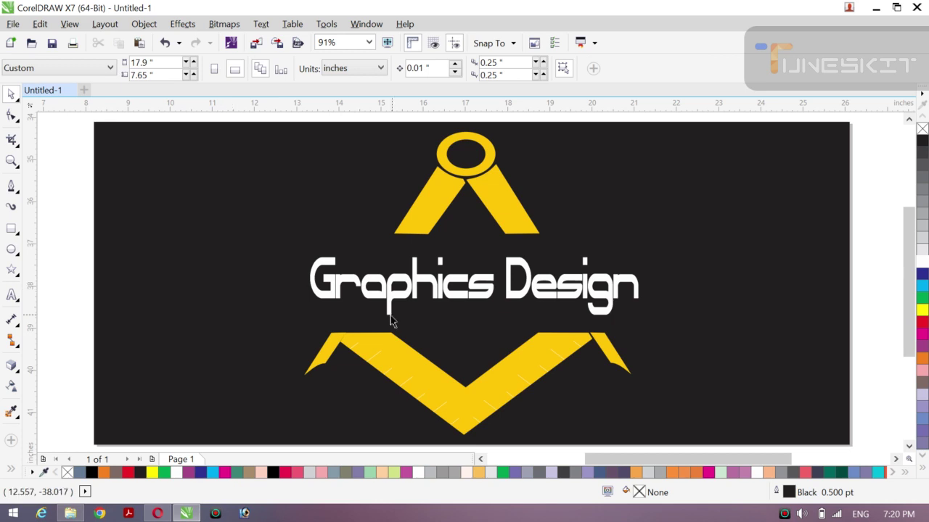
# Step: Narrow the black background rectangle symmetrically about its centre to about 10.37 inches wide
pyautogui.click(237, 245)
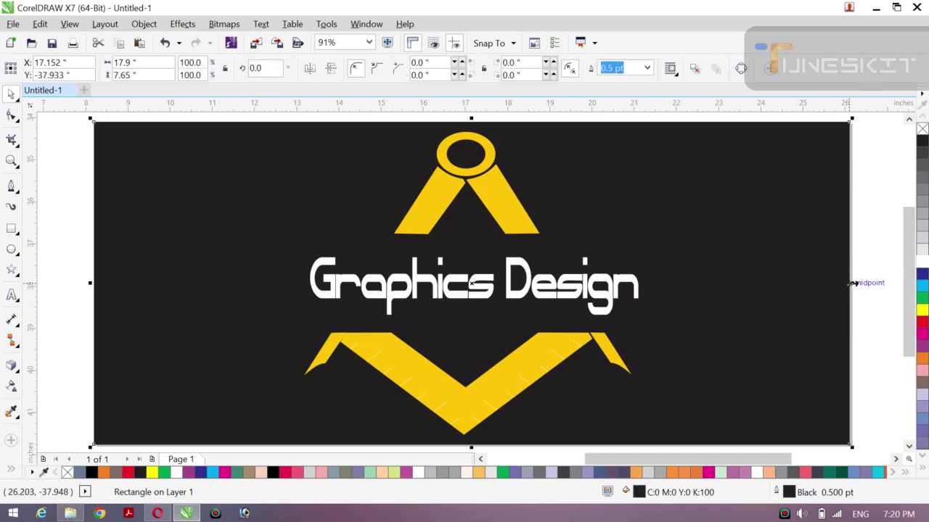
pyautogui.moveTo(840, 284); pyautogui.dragTo(694, 296)
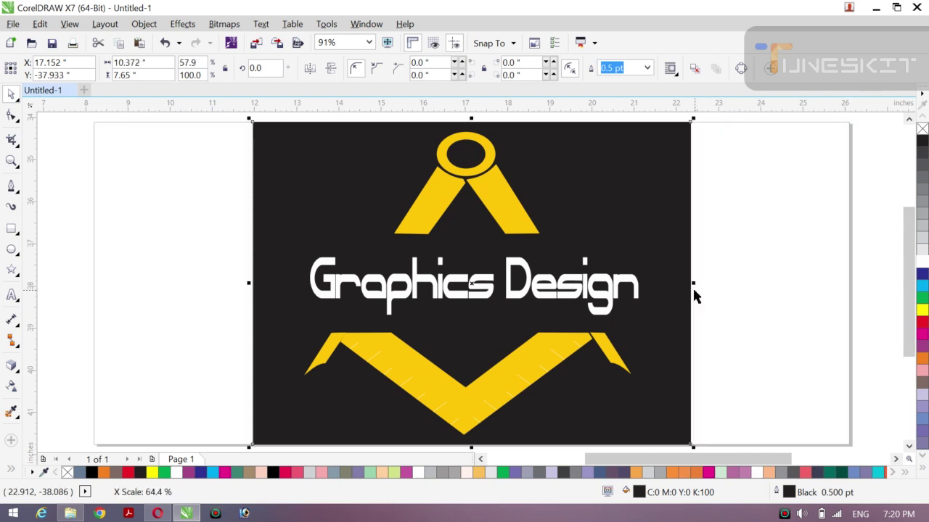
pyautogui.click(110, 280)
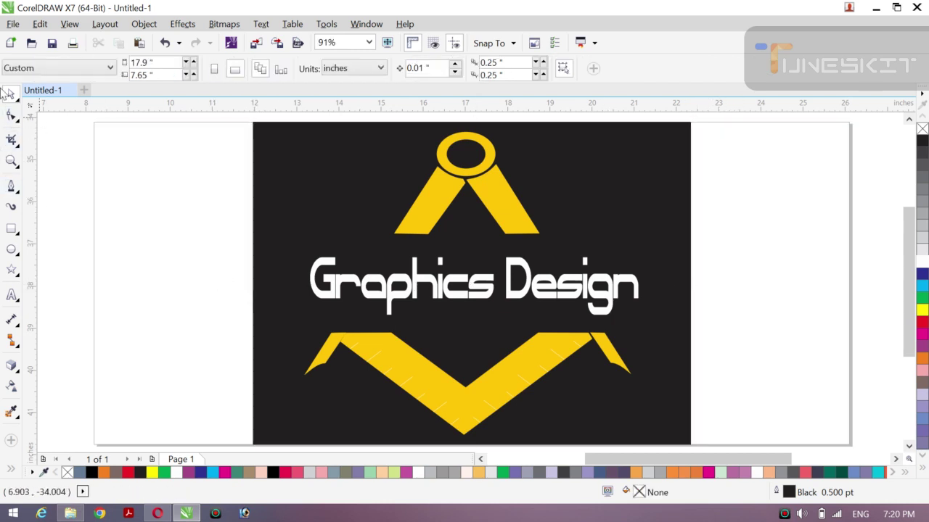
# Step: Reduce the page width to 10.2 inches so the page fits the black background rectangle behind the logo
pyautogui.click(19, 106)
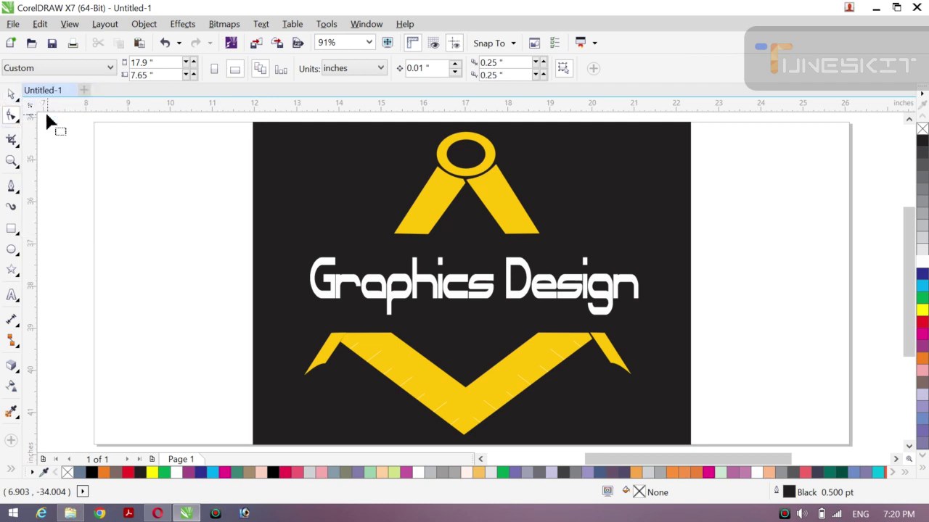
pyautogui.click(20, 103)
pyautogui.click(29, 107)
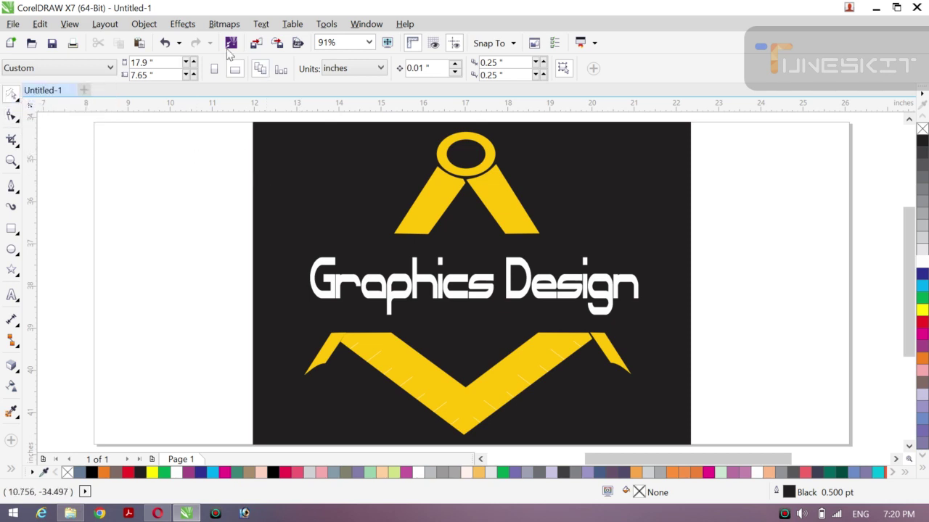
pyautogui.click(185, 63)
pyautogui.click(185, 63)
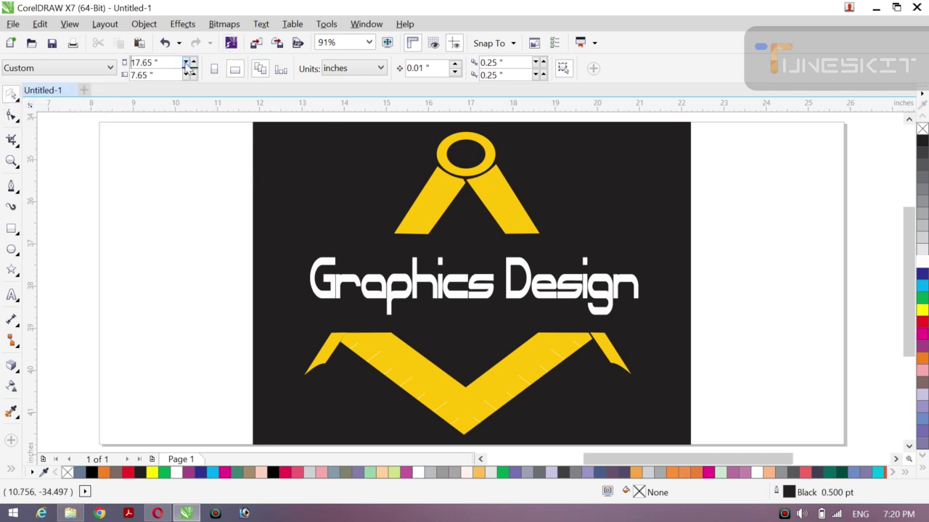
pyautogui.click(185, 63)
pyautogui.click(186, 64)
pyautogui.click(186, 64)
pyautogui.click(186, 64)
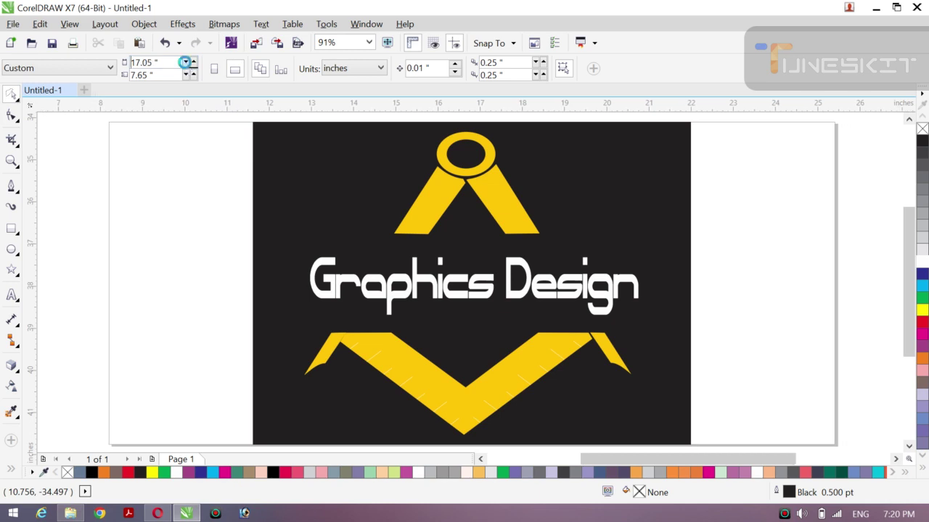
pyautogui.click(186, 64)
pyautogui.click(186, 64)
pyautogui.click(185, 64)
pyautogui.click(186, 64)
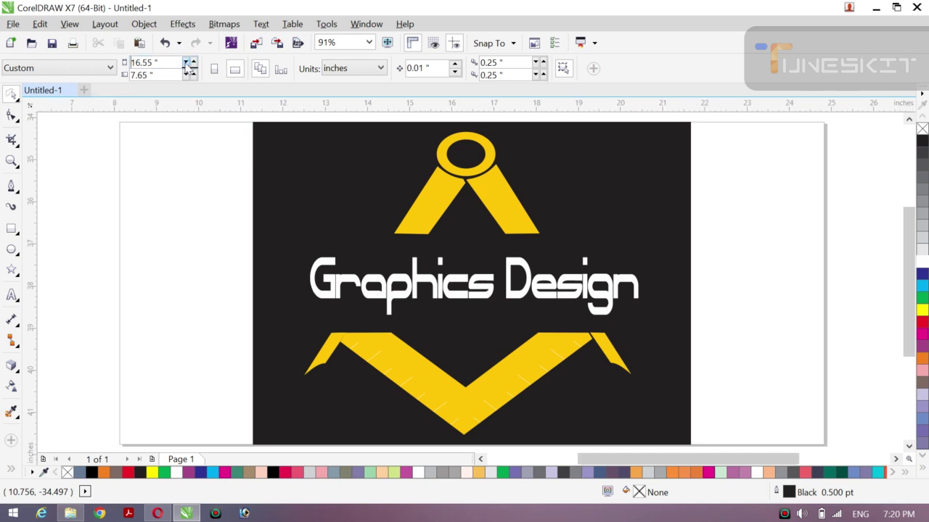
pyautogui.click(186, 64)
pyautogui.click(185, 63)
pyautogui.click(186, 63)
pyautogui.click(186, 64)
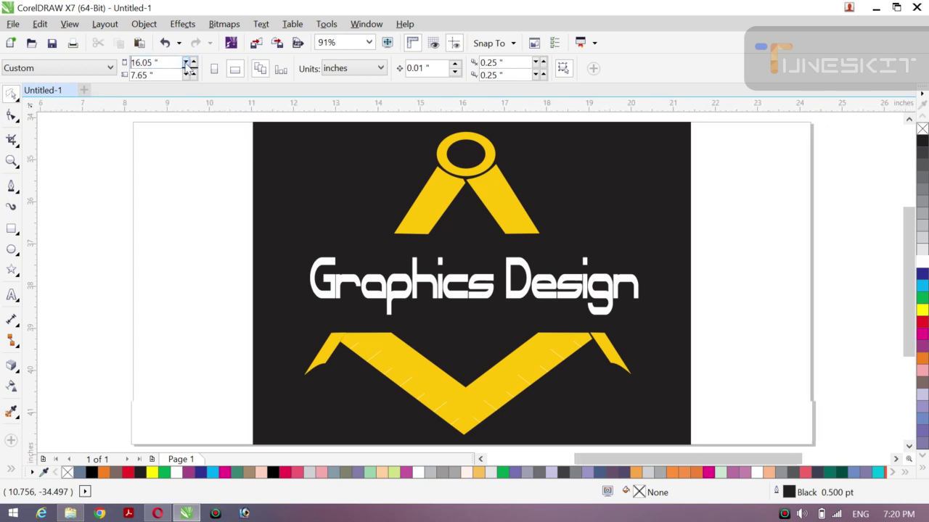
pyautogui.click(186, 64)
pyautogui.click(186, 64)
pyautogui.click(185, 64)
pyautogui.click(186, 64)
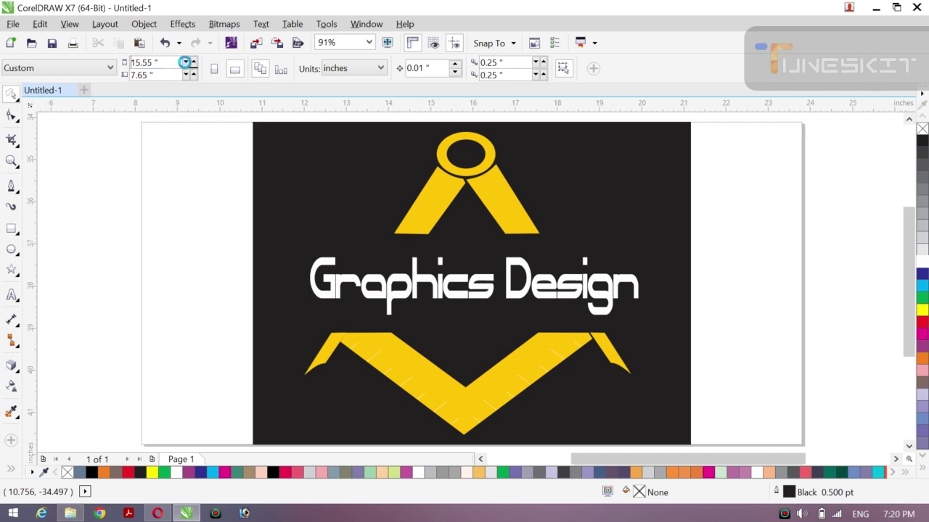
pyautogui.click(186, 64)
pyautogui.click(186, 64)
pyautogui.click(186, 64)
pyautogui.click(185, 64)
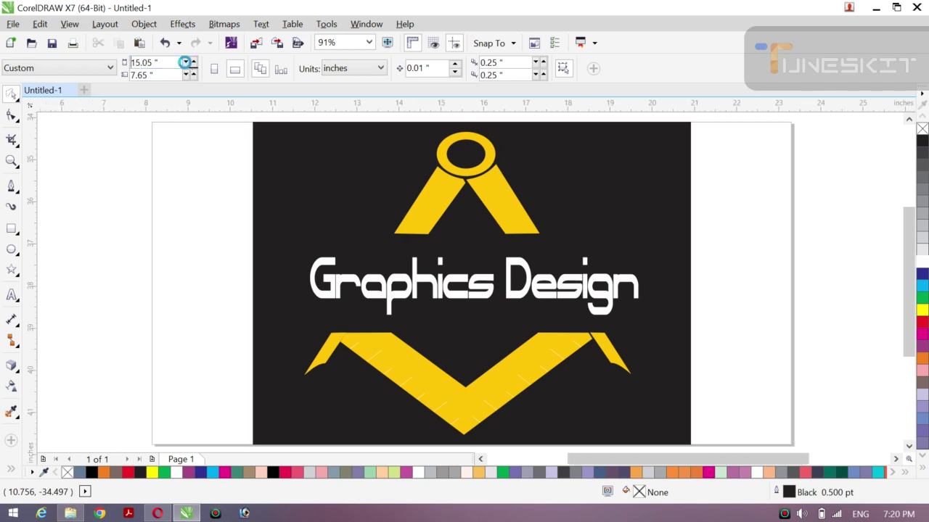
pyautogui.click(186, 64)
pyautogui.click(186, 64)
pyautogui.click(185, 64)
pyautogui.click(186, 63)
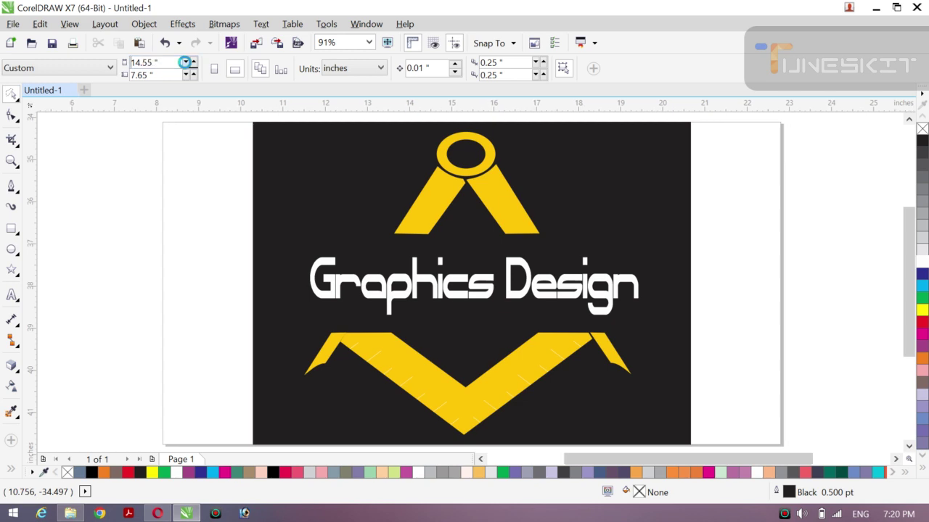
pyautogui.click(186, 64)
pyautogui.click(186, 63)
pyautogui.click(186, 64)
pyautogui.click(186, 63)
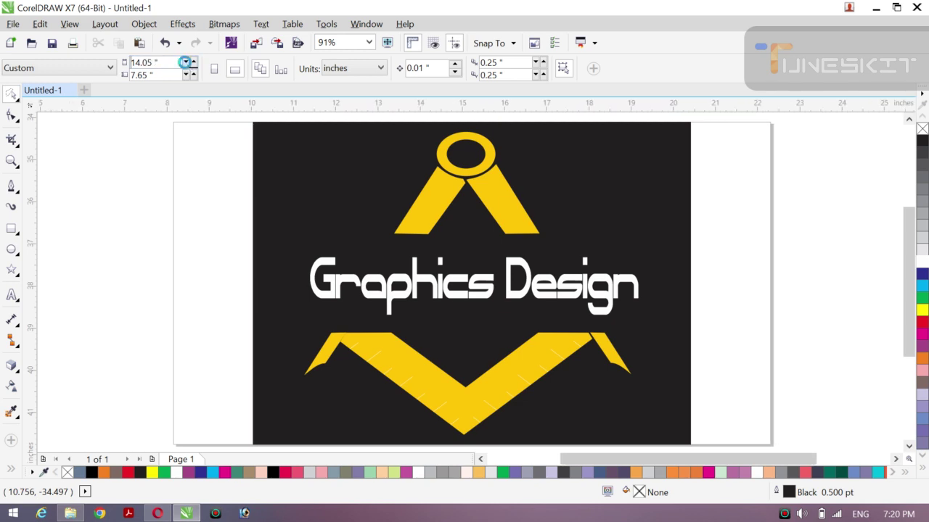
pyautogui.click(186, 64)
pyautogui.click(186, 64)
pyautogui.click(186, 64)
pyautogui.click(186, 64)
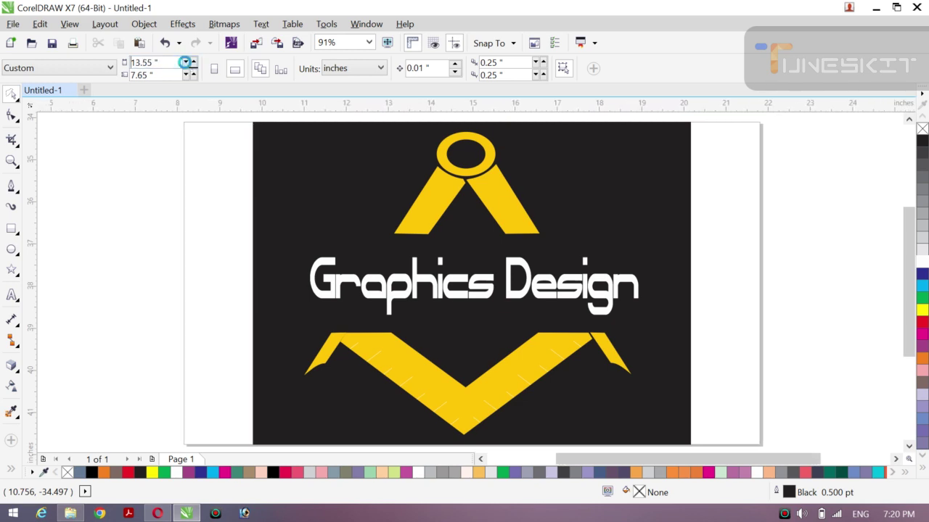
pyautogui.click(186, 64)
pyautogui.click(186, 64)
pyautogui.click(186, 64)
pyautogui.click(186, 64)
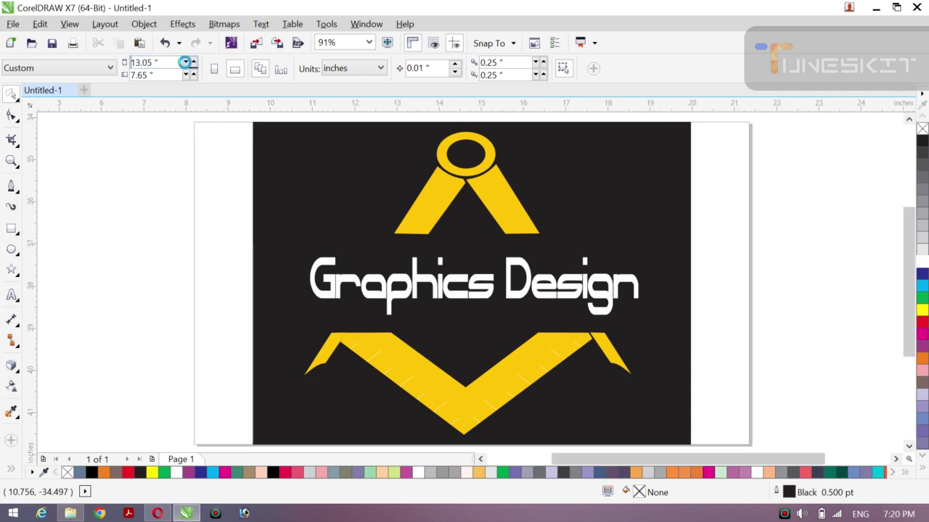
pyautogui.click(186, 63)
pyautogui.click(186, 64)
pyautogui.click(186, 64)
pyautogui.click(186, 64)
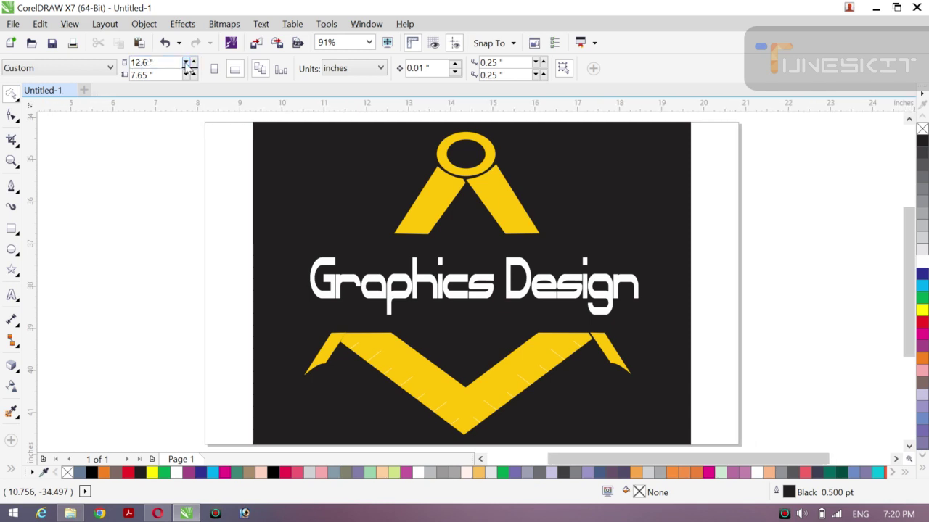
pyautogui.click(186, 64)
pyautogui.click(186, 63)
pyautogui.click(186, 64)
pyautogui.click(186, 64)
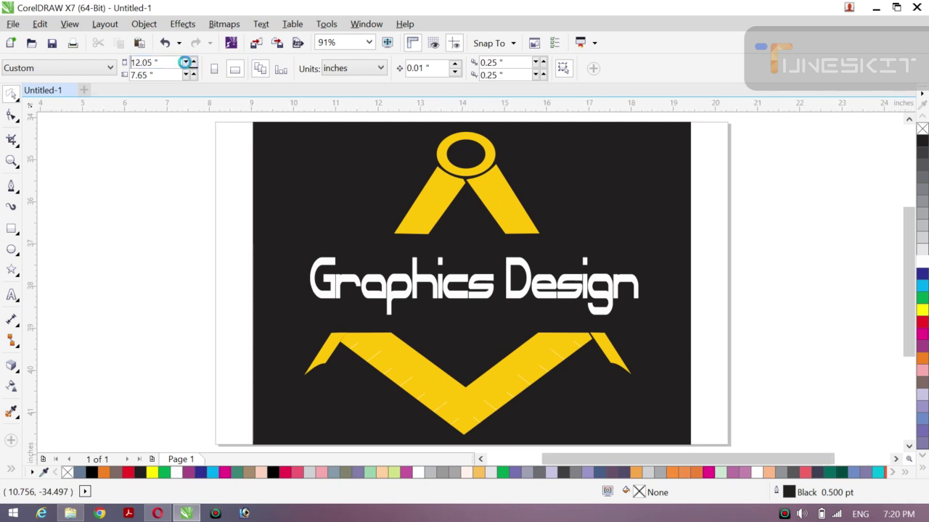
pyautogui.click(186, 64)
pyautogui.click(186, 64)
pyautogui.click(186, 64)
pyautogui.click(186, 64)
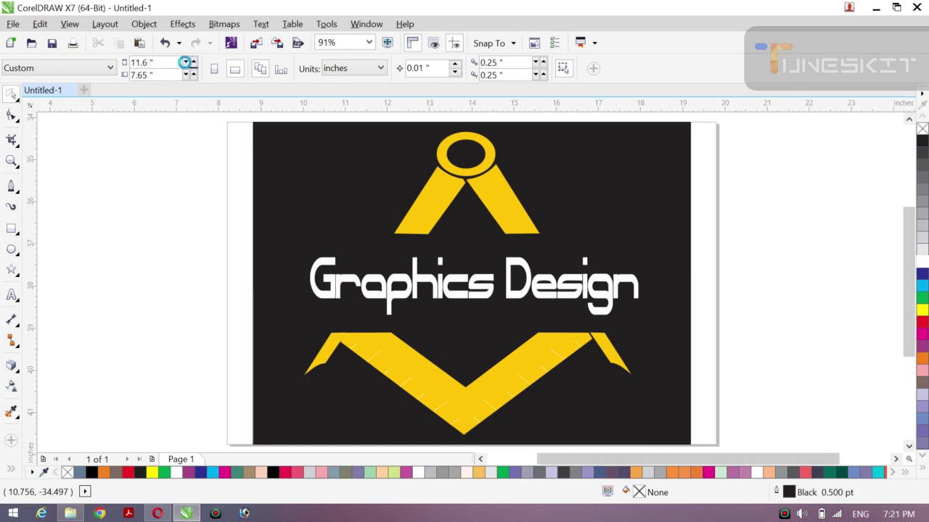
pyautogui.click(186, 64)
pyautogui.click(186, 64)
pyautogui.click(185, 64)
pyautogui.click(186, 64)
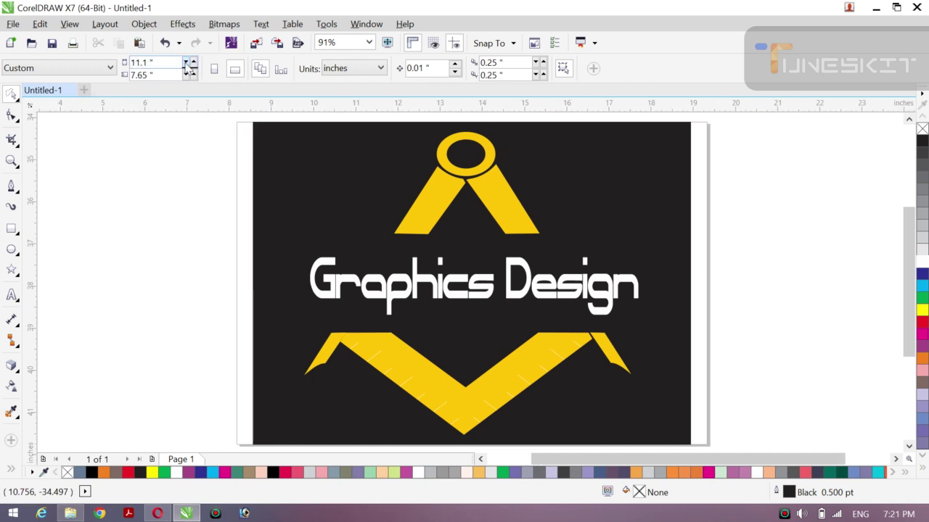
pyautogui.click(185, 64)
pyautogui.click(186, 64)
pyautogui.click(185, 64)
pyautogui.click(185, 64)
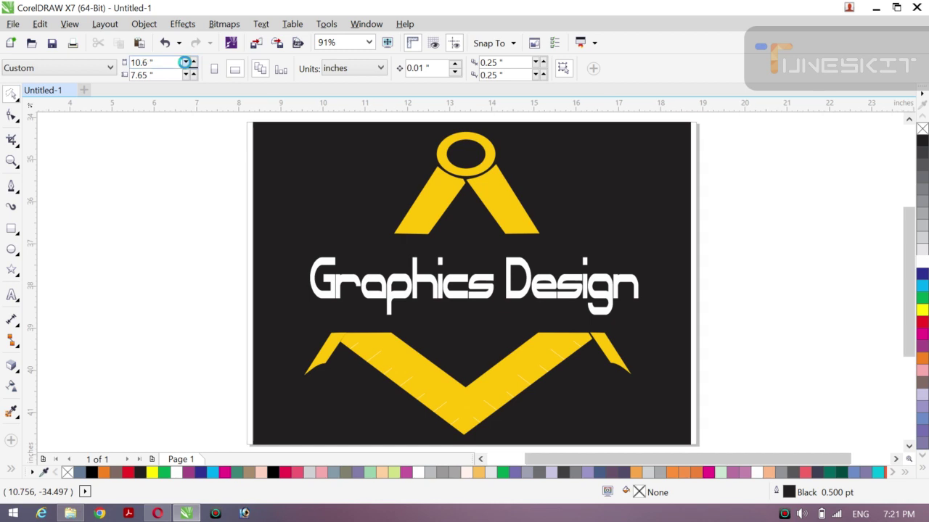
pyautogui.click(186, 64)
pyautogui.click(186, 64)
pyautogui.click(186, 64)
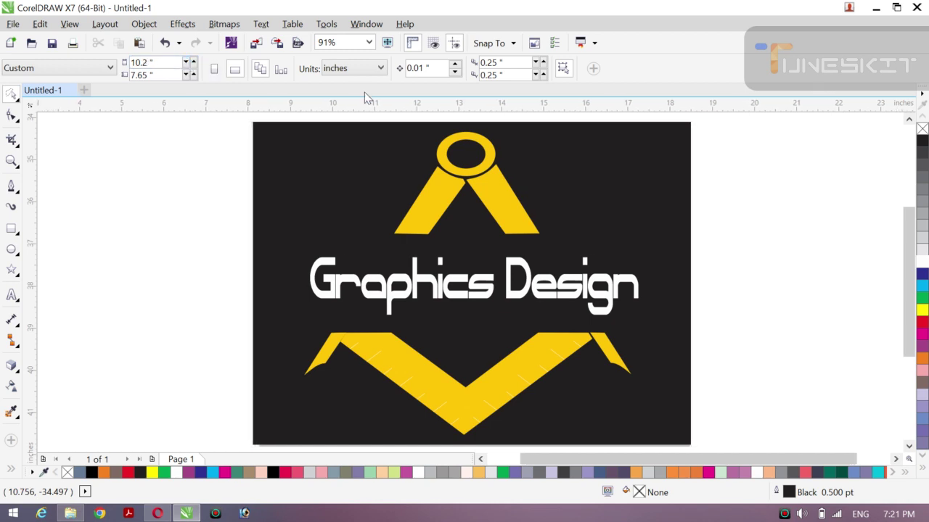
pyautogui.click(875, 9)
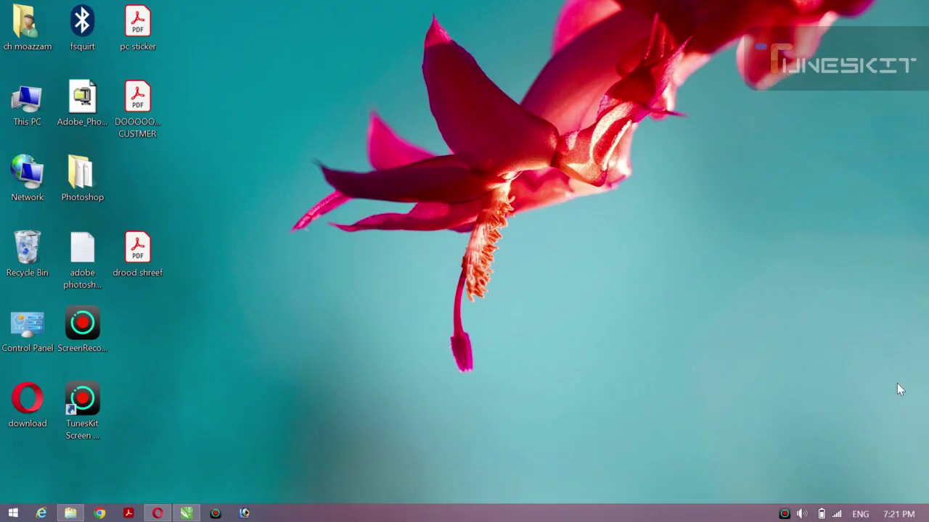
pyautogui.click(784, 514)
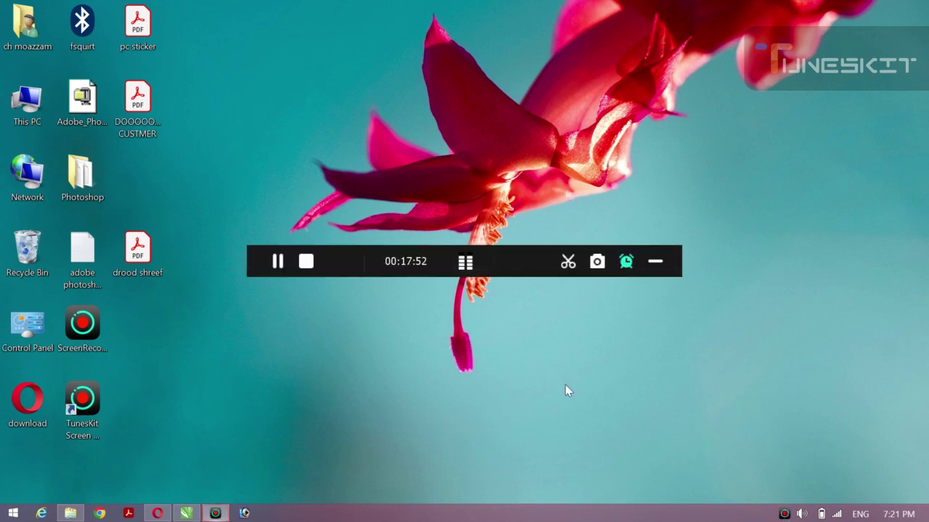